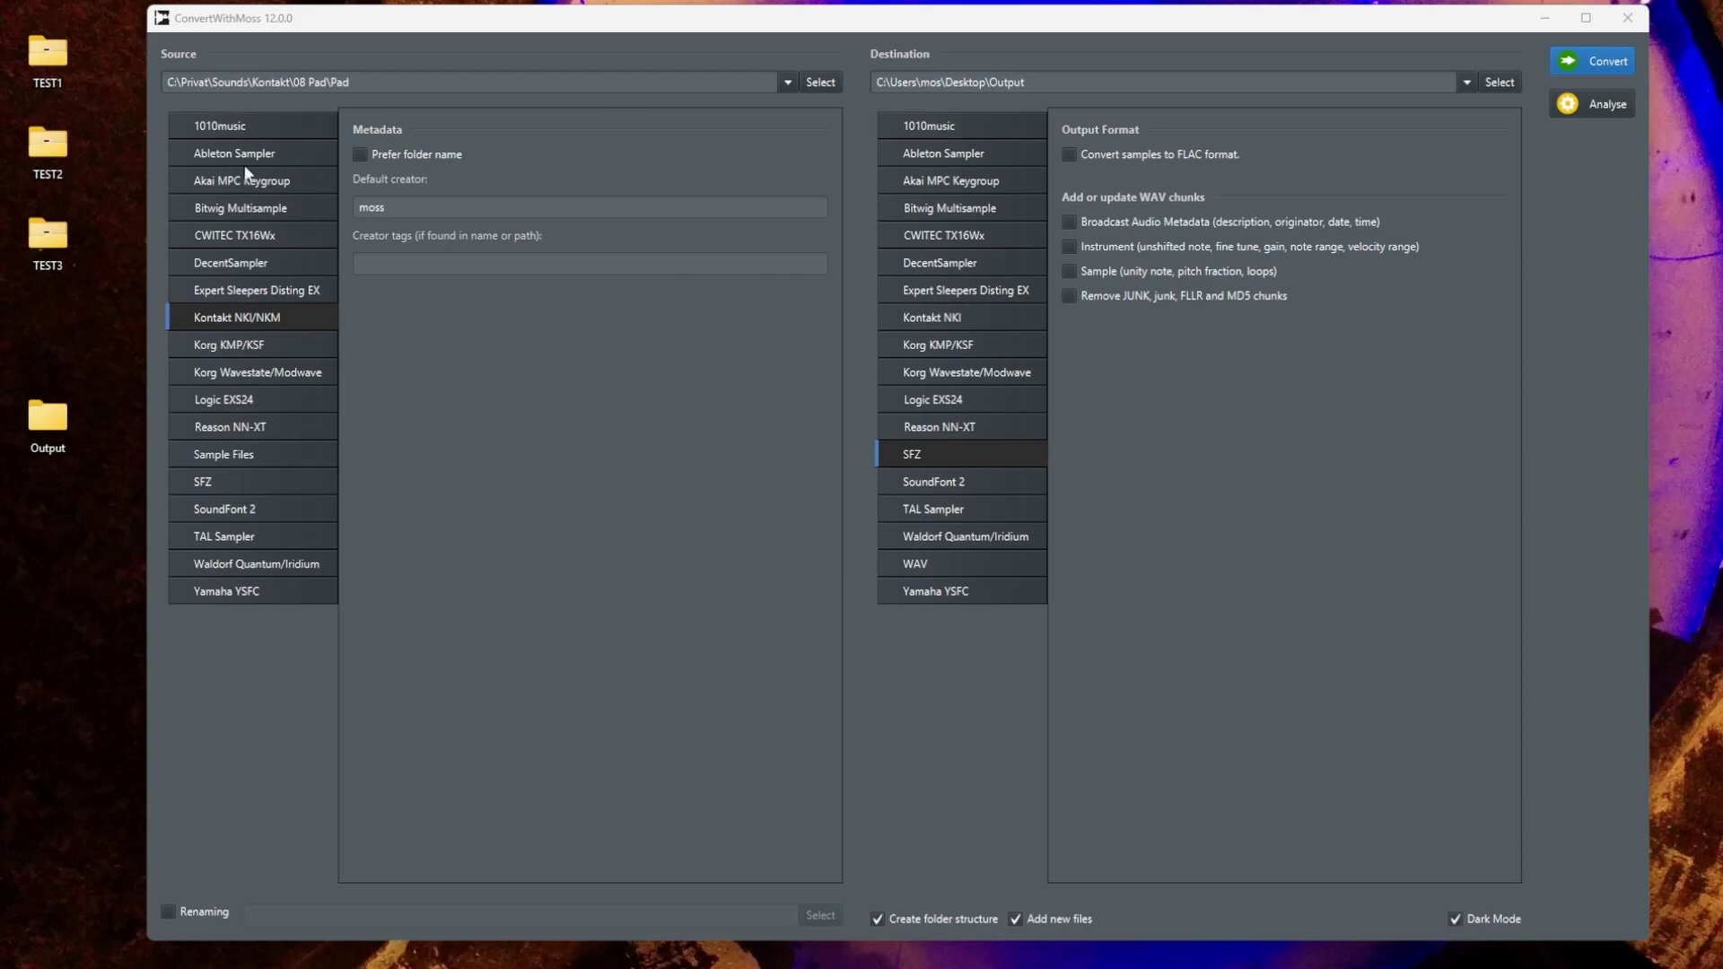
Convert the Kontakt pads in the Pad folder, through XV Warmth.nki, to SFZ files in Output.
left_click(824, 380)
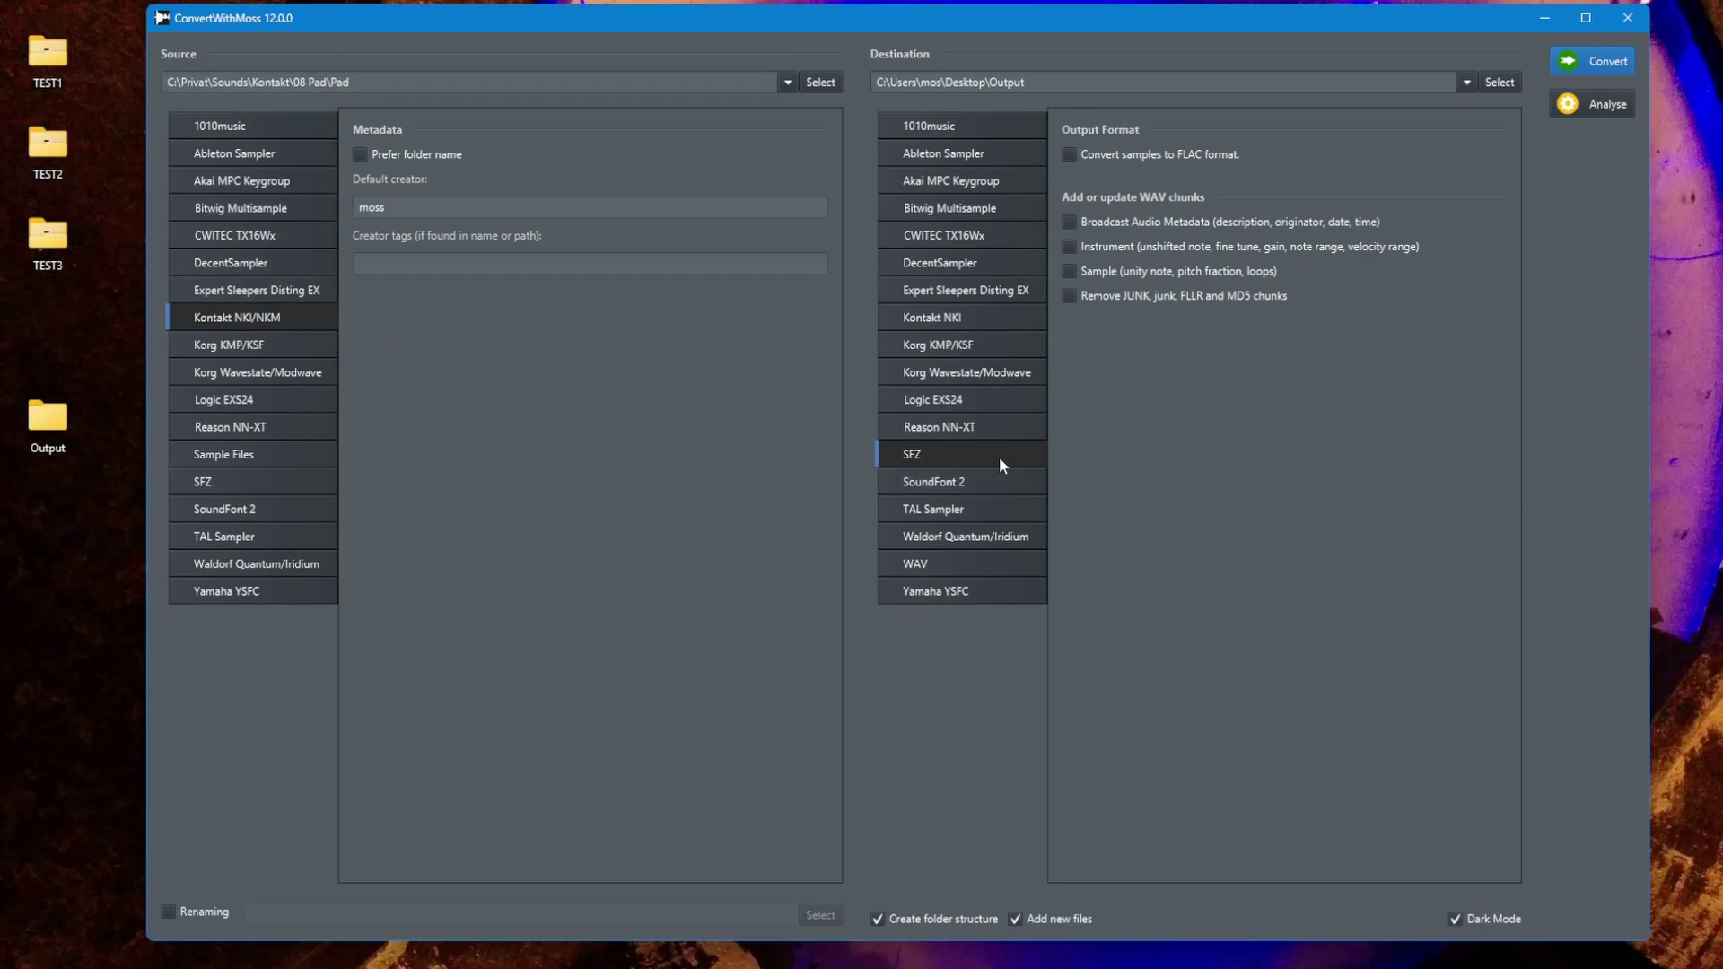
left_click(1591, 63)
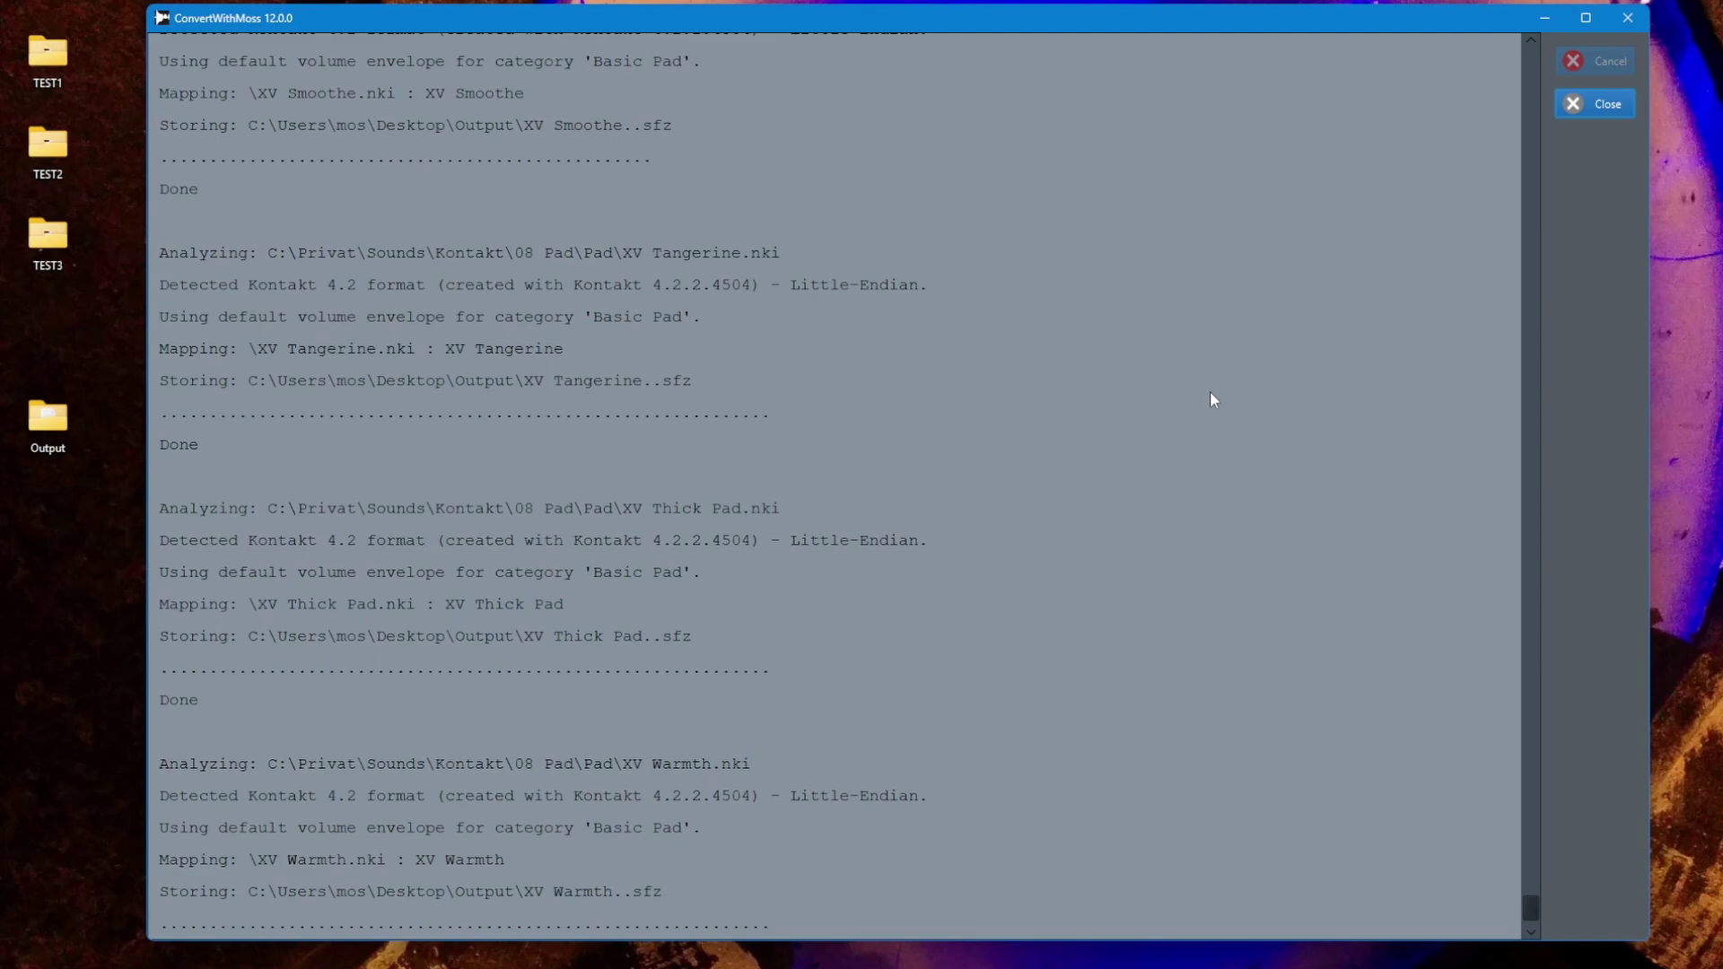
Delete all 195 folders from the desktop Output folder and set the source format to Yamaha YSFC.
left_click(1595, 104)
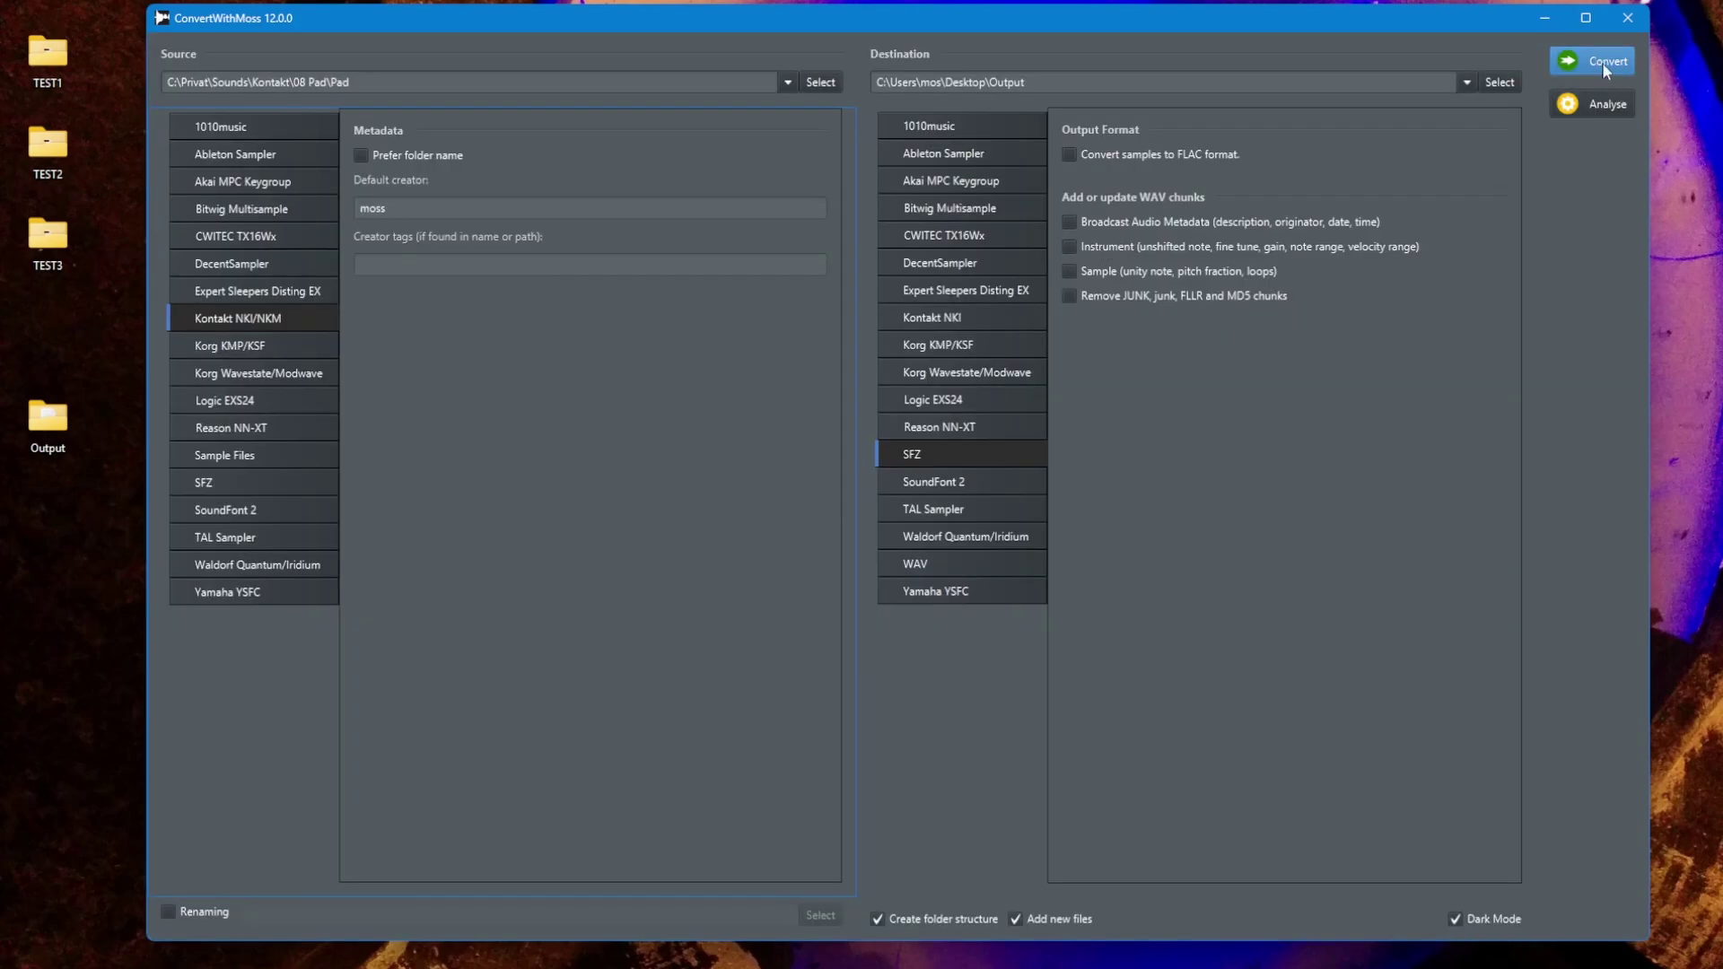
left_click(48, 419)
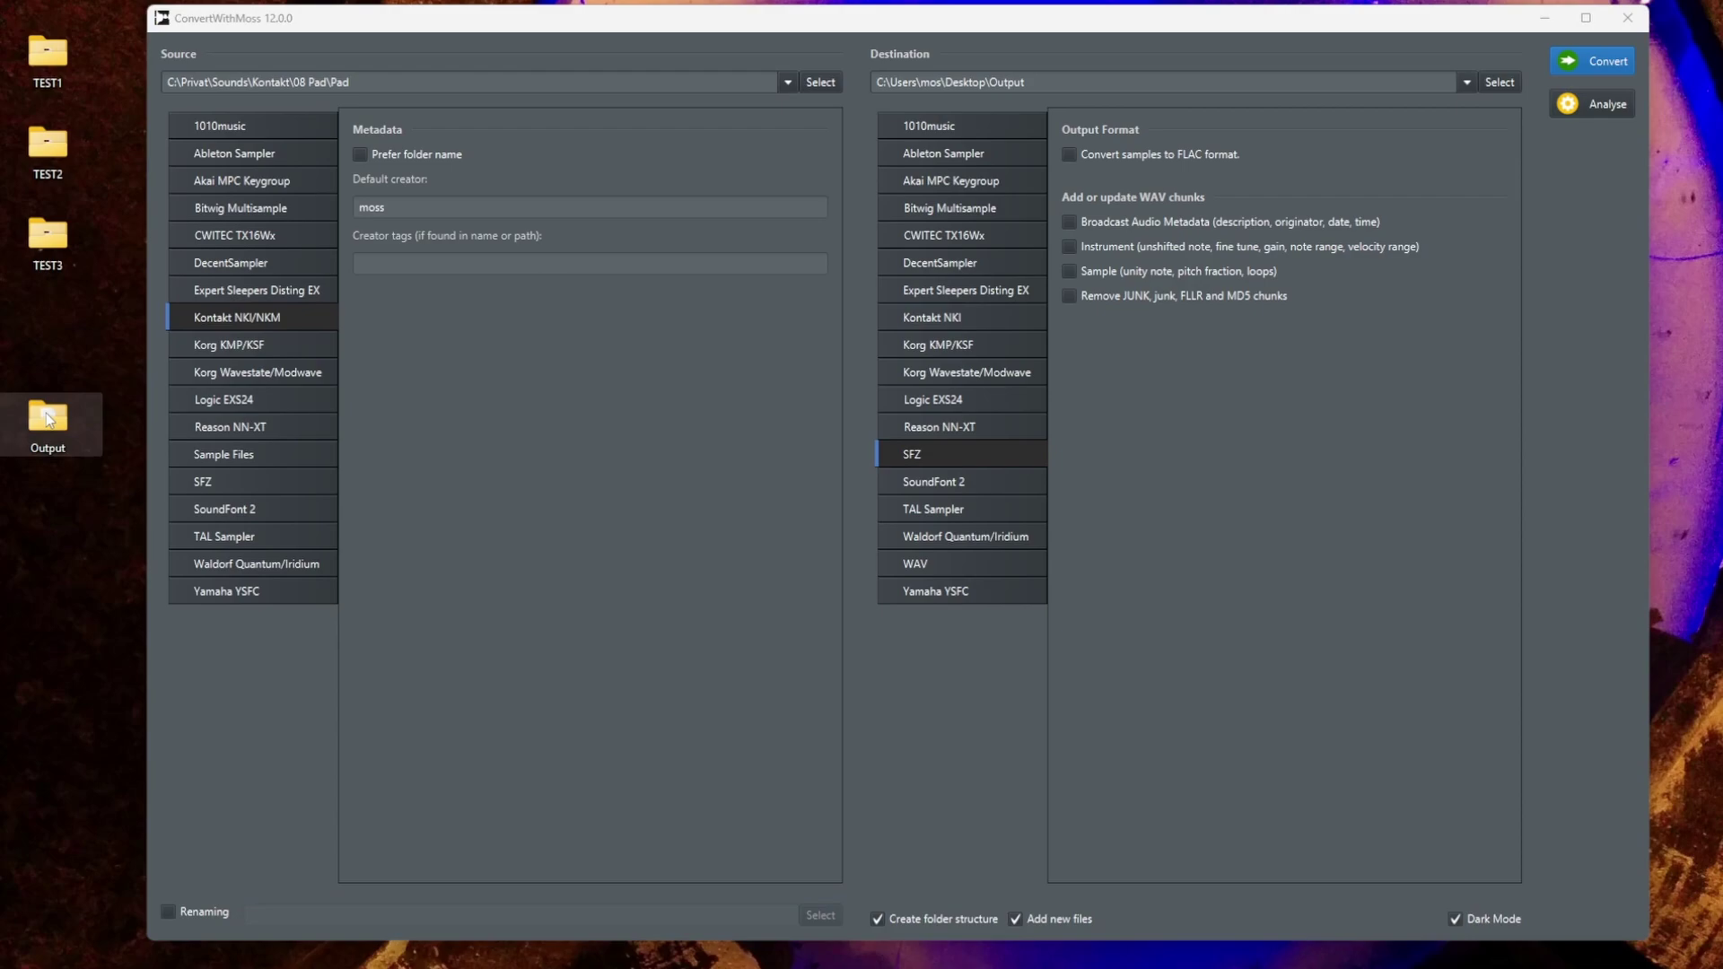
key("ctrl+a")
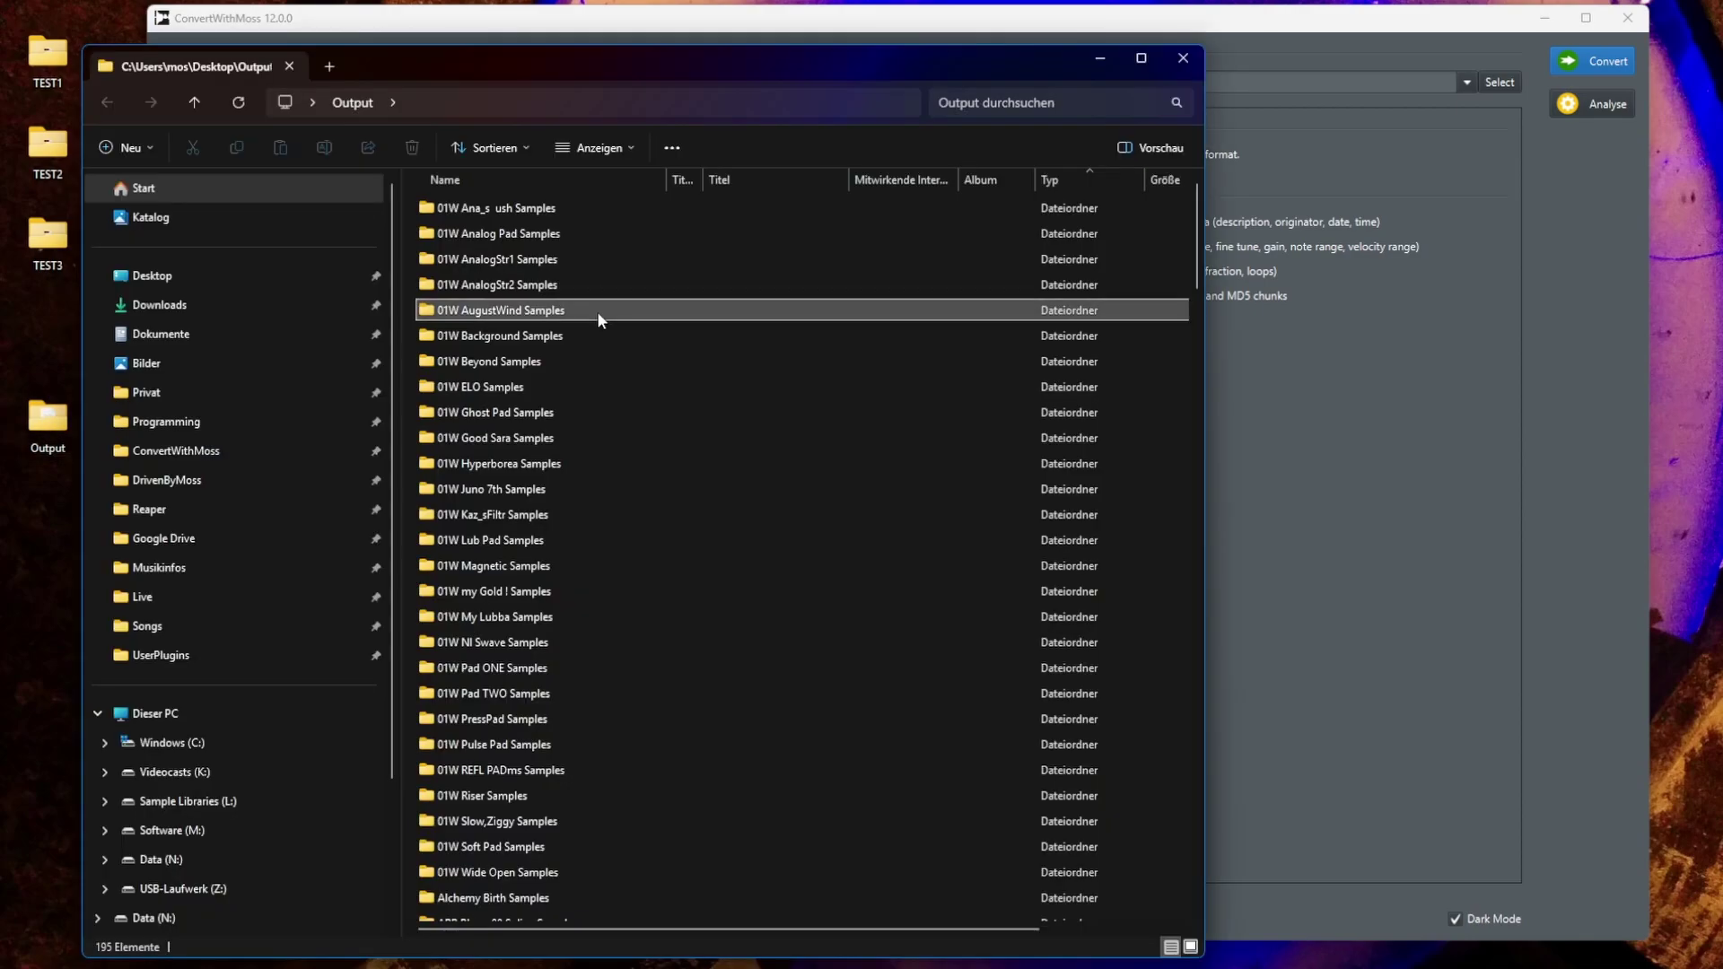
key("Delete")
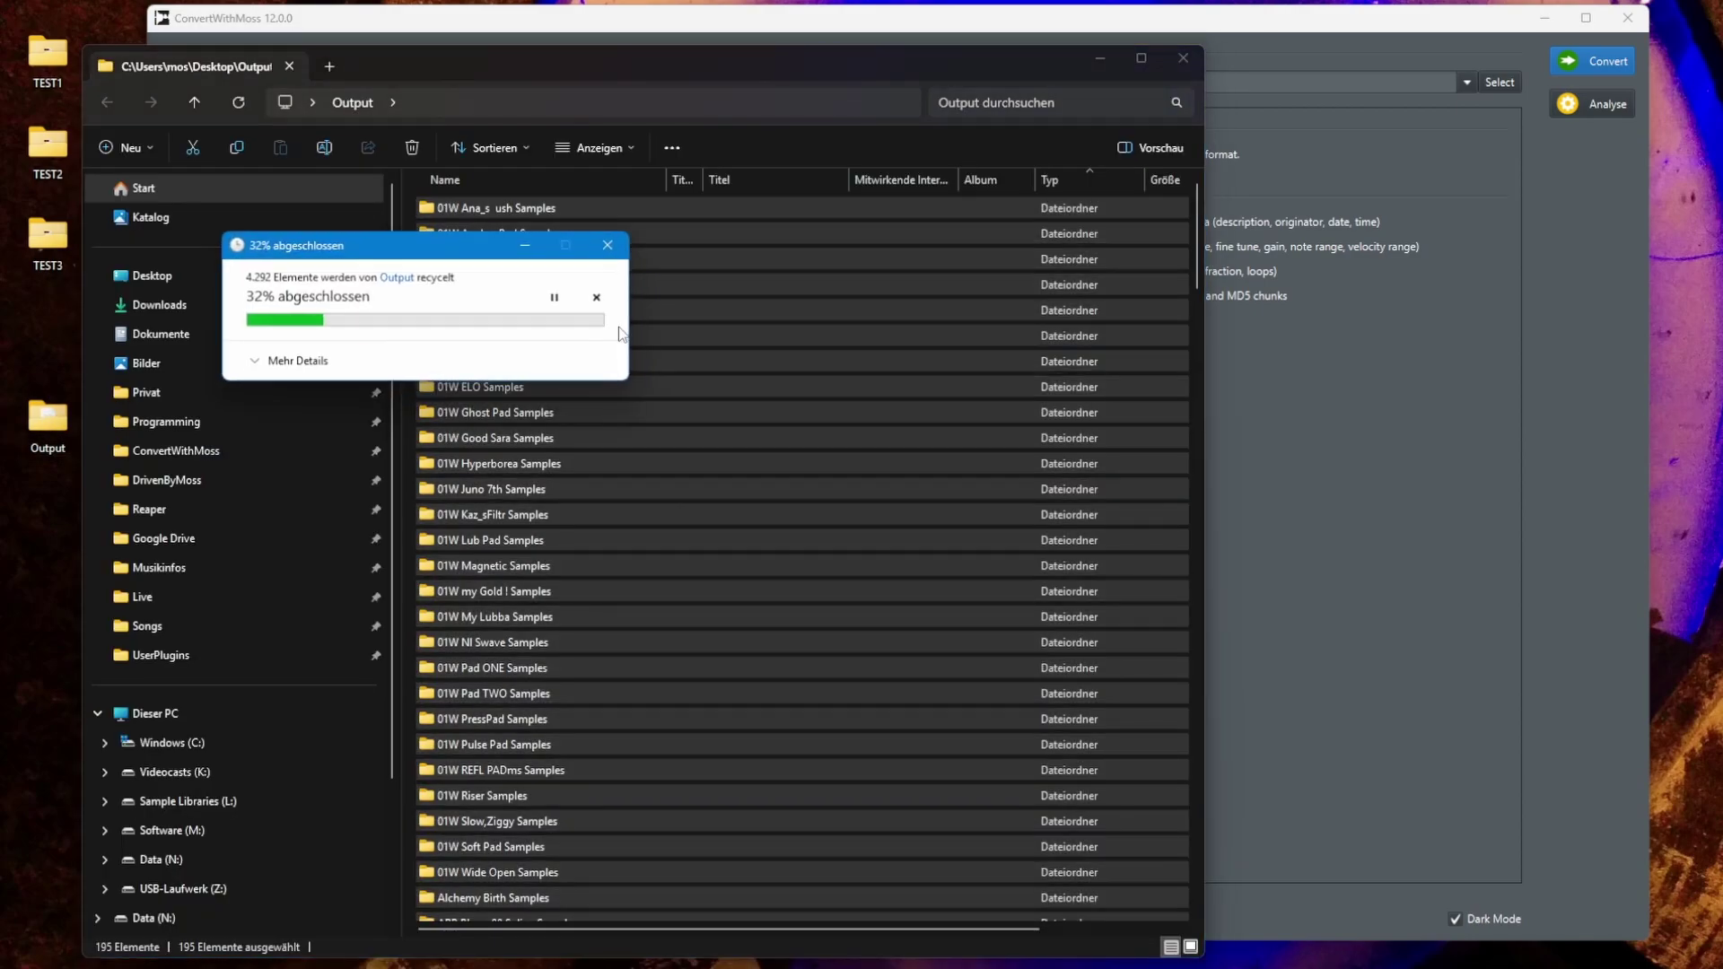
left_click(1183, 57)
left_click(246, 598)
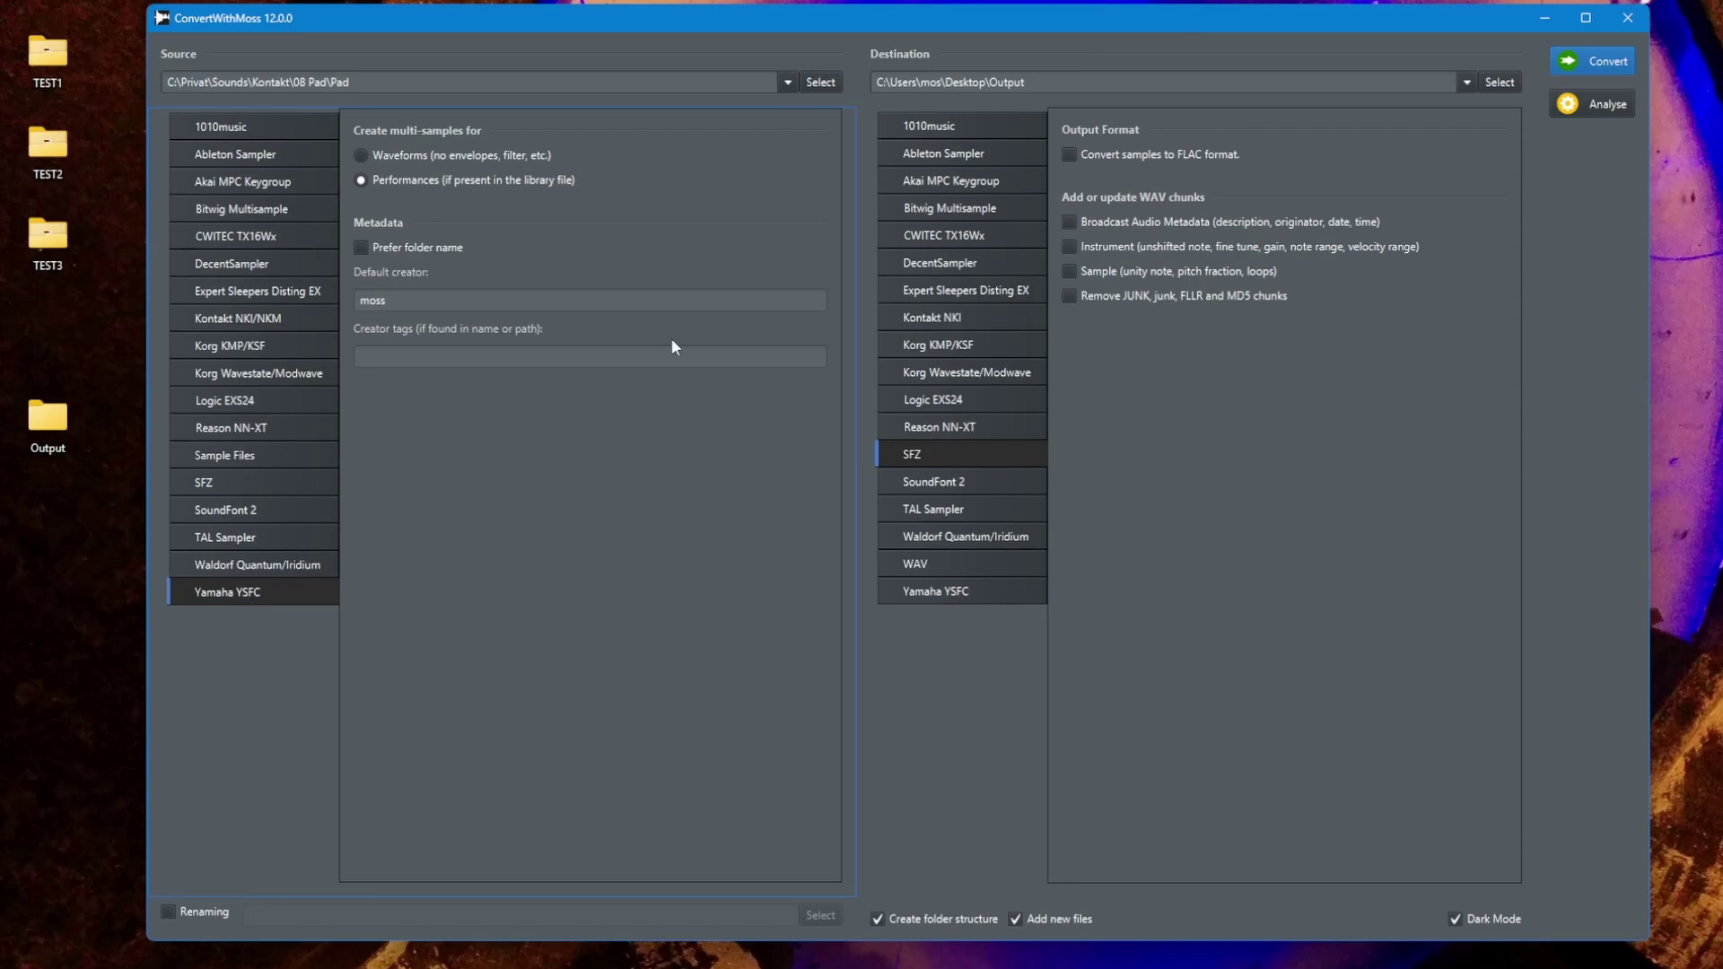
Choose Yamaha YSFC as the destination, outputting one combined Montage .X7L library named Pads.
left_click(969, 598)
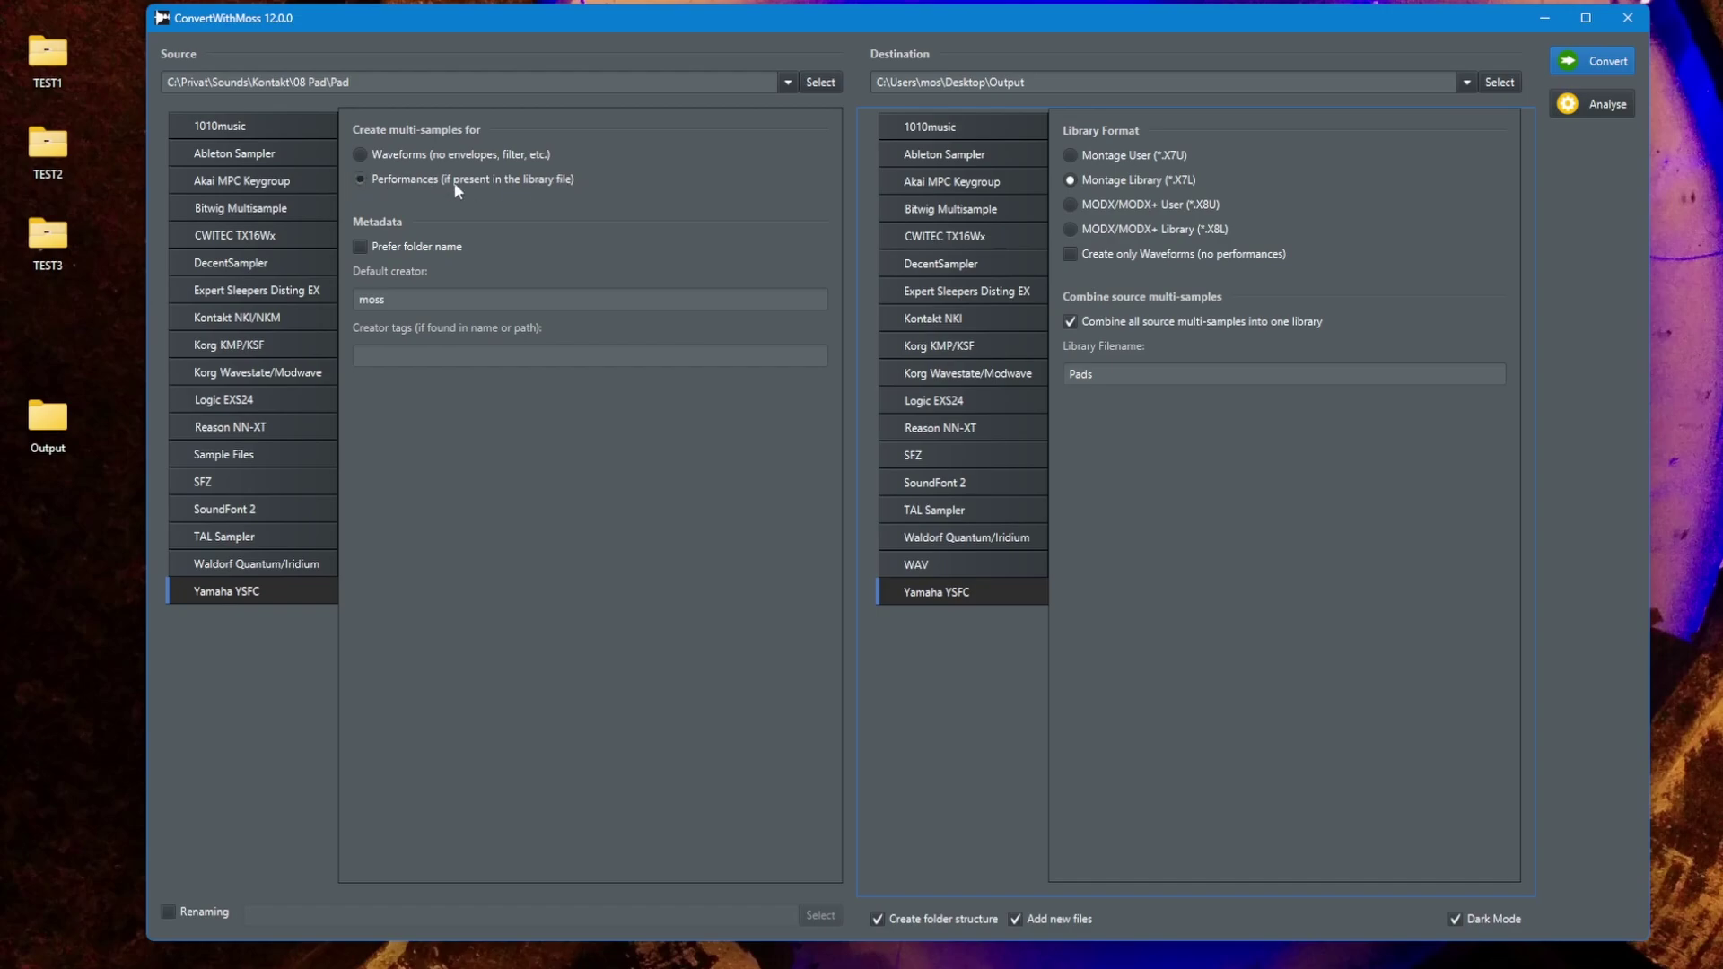
left_click(393, 155)
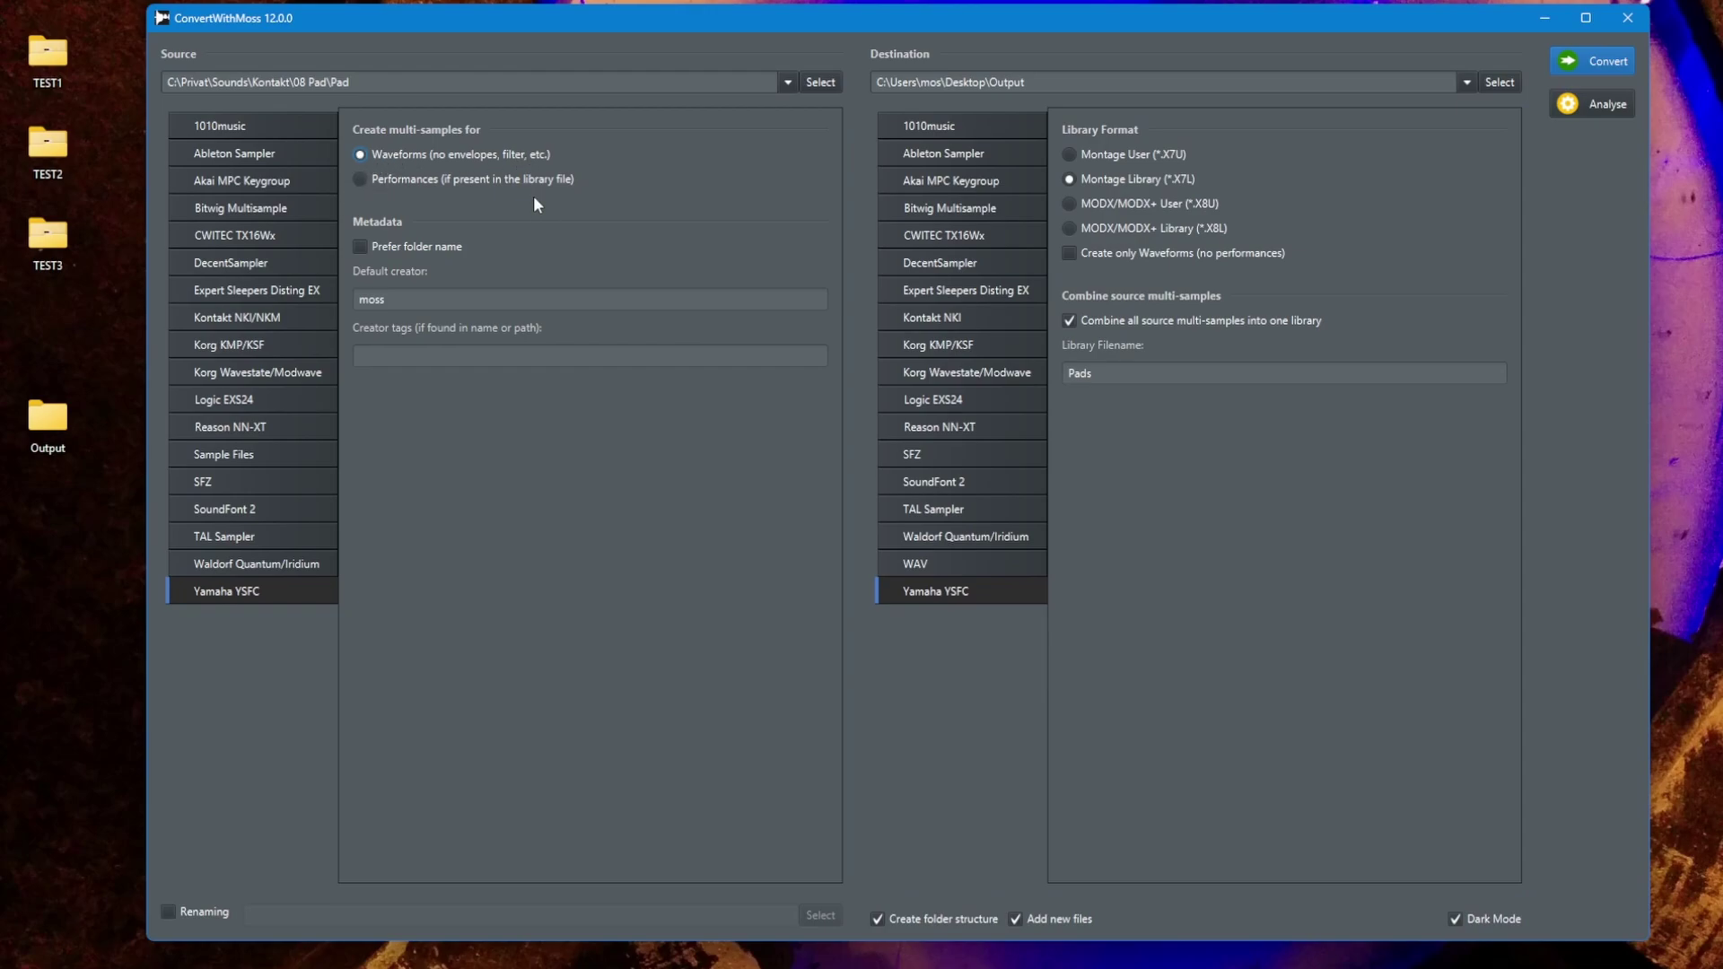
key("Down")
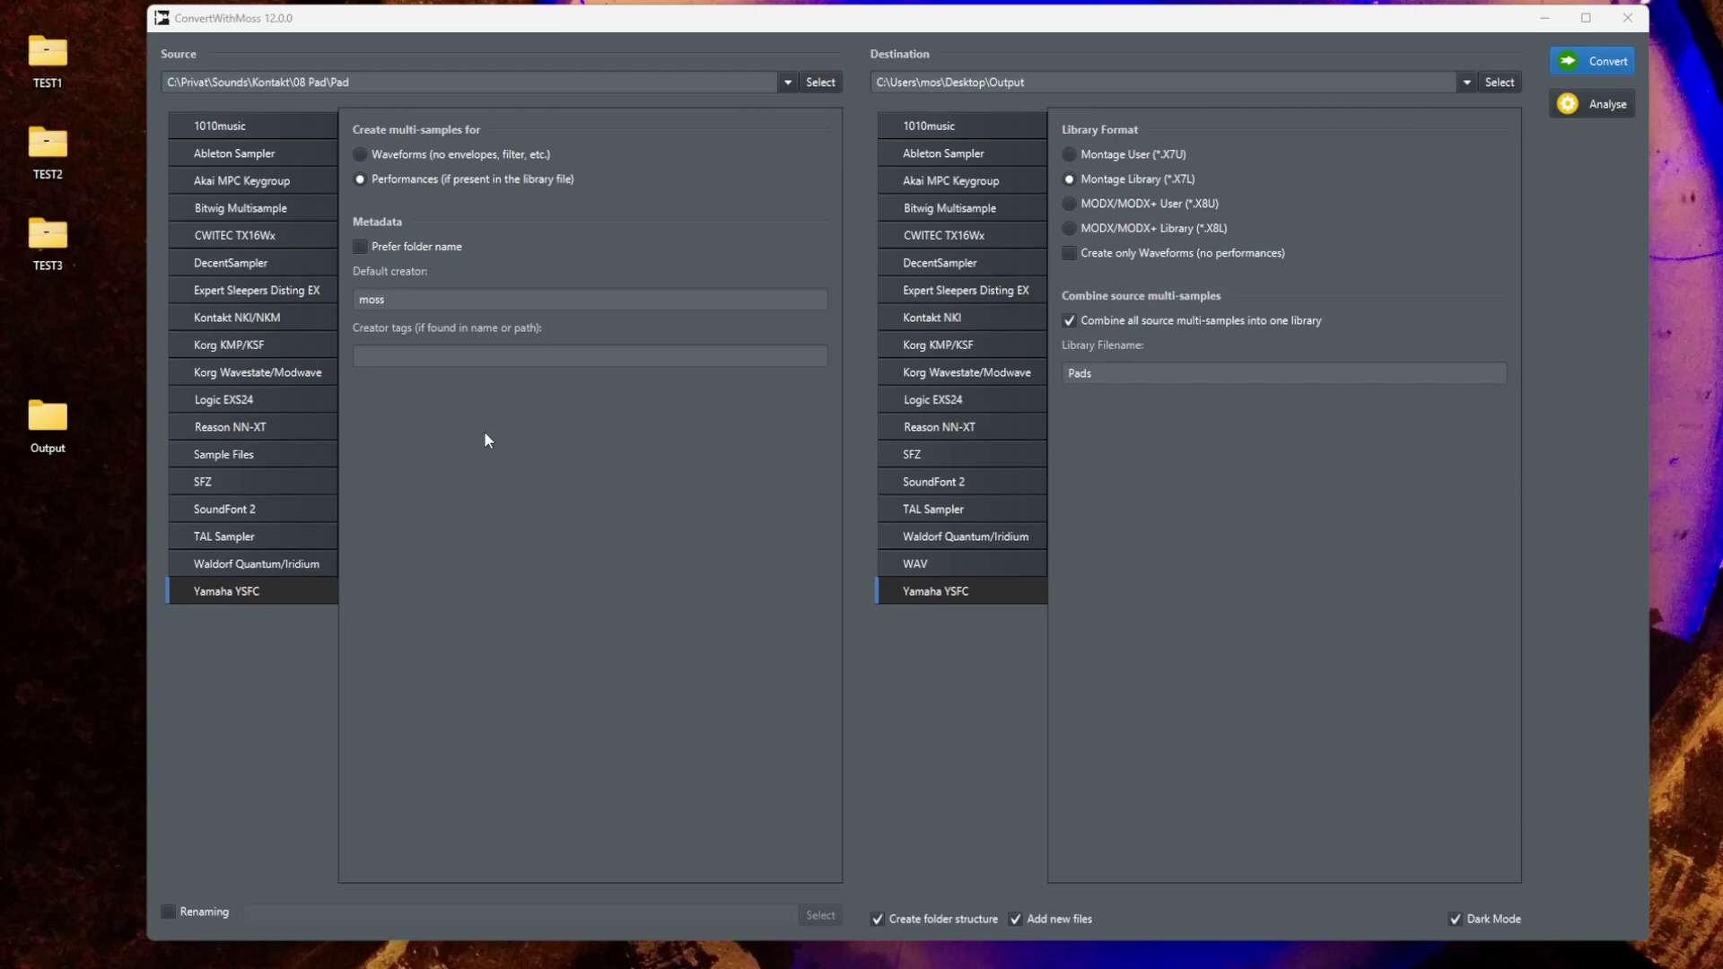
left_click(508, 412)
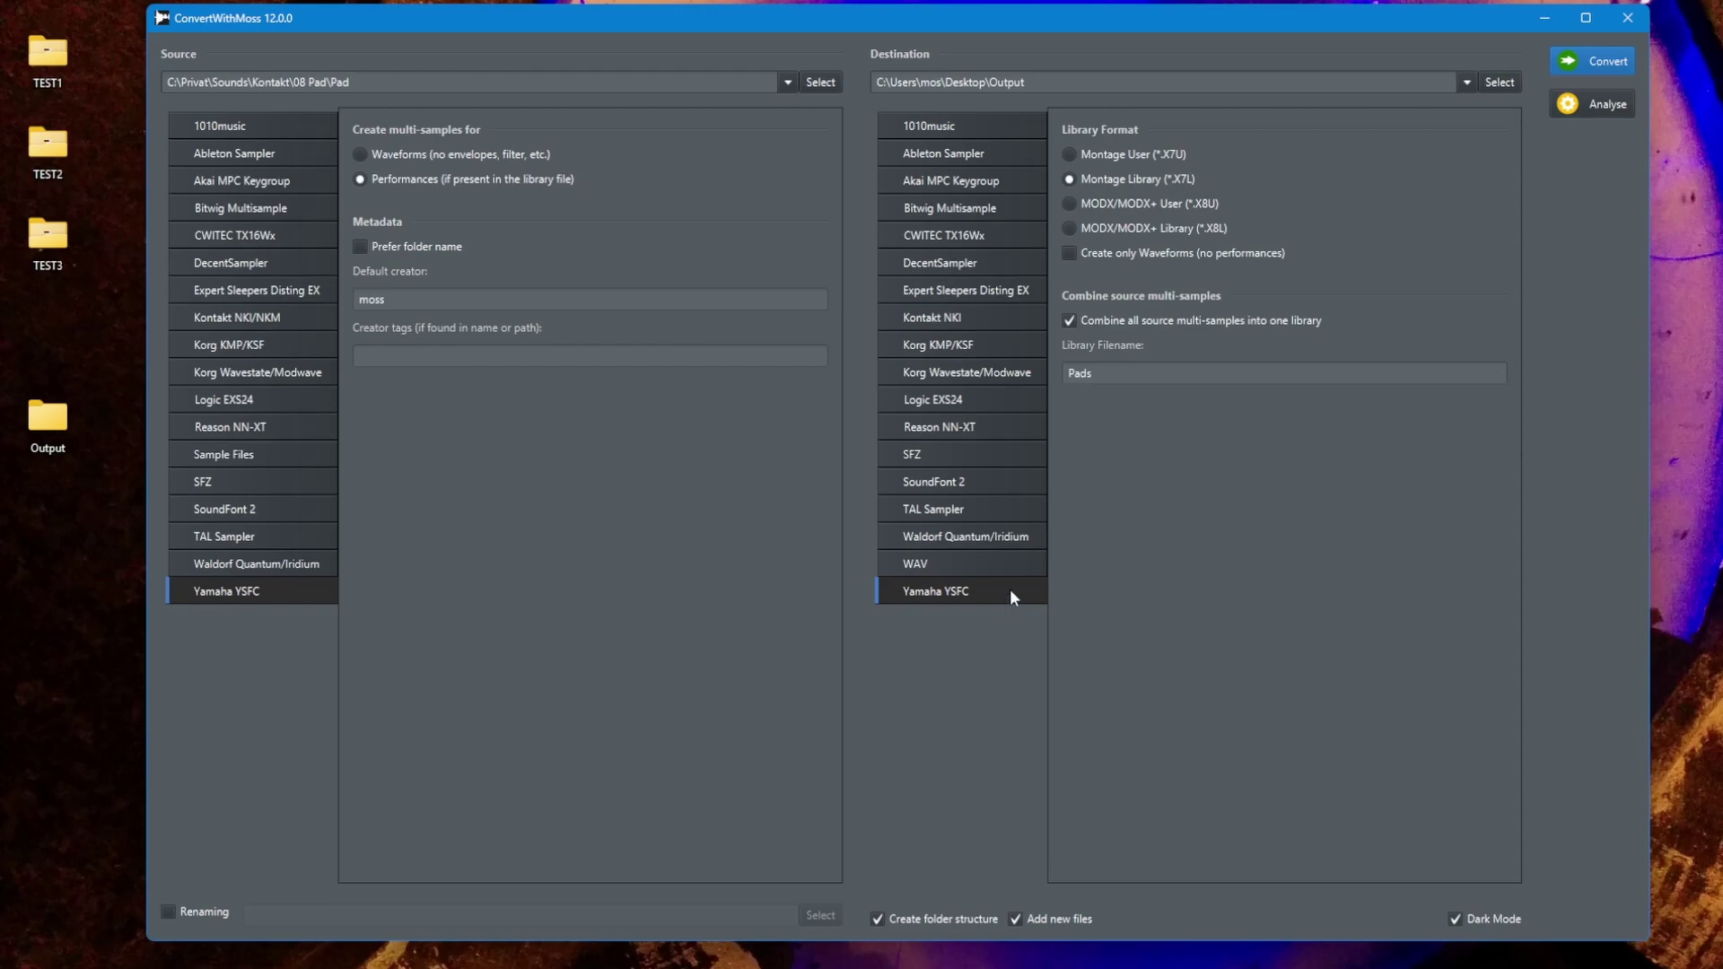
left_click(1227, 547)
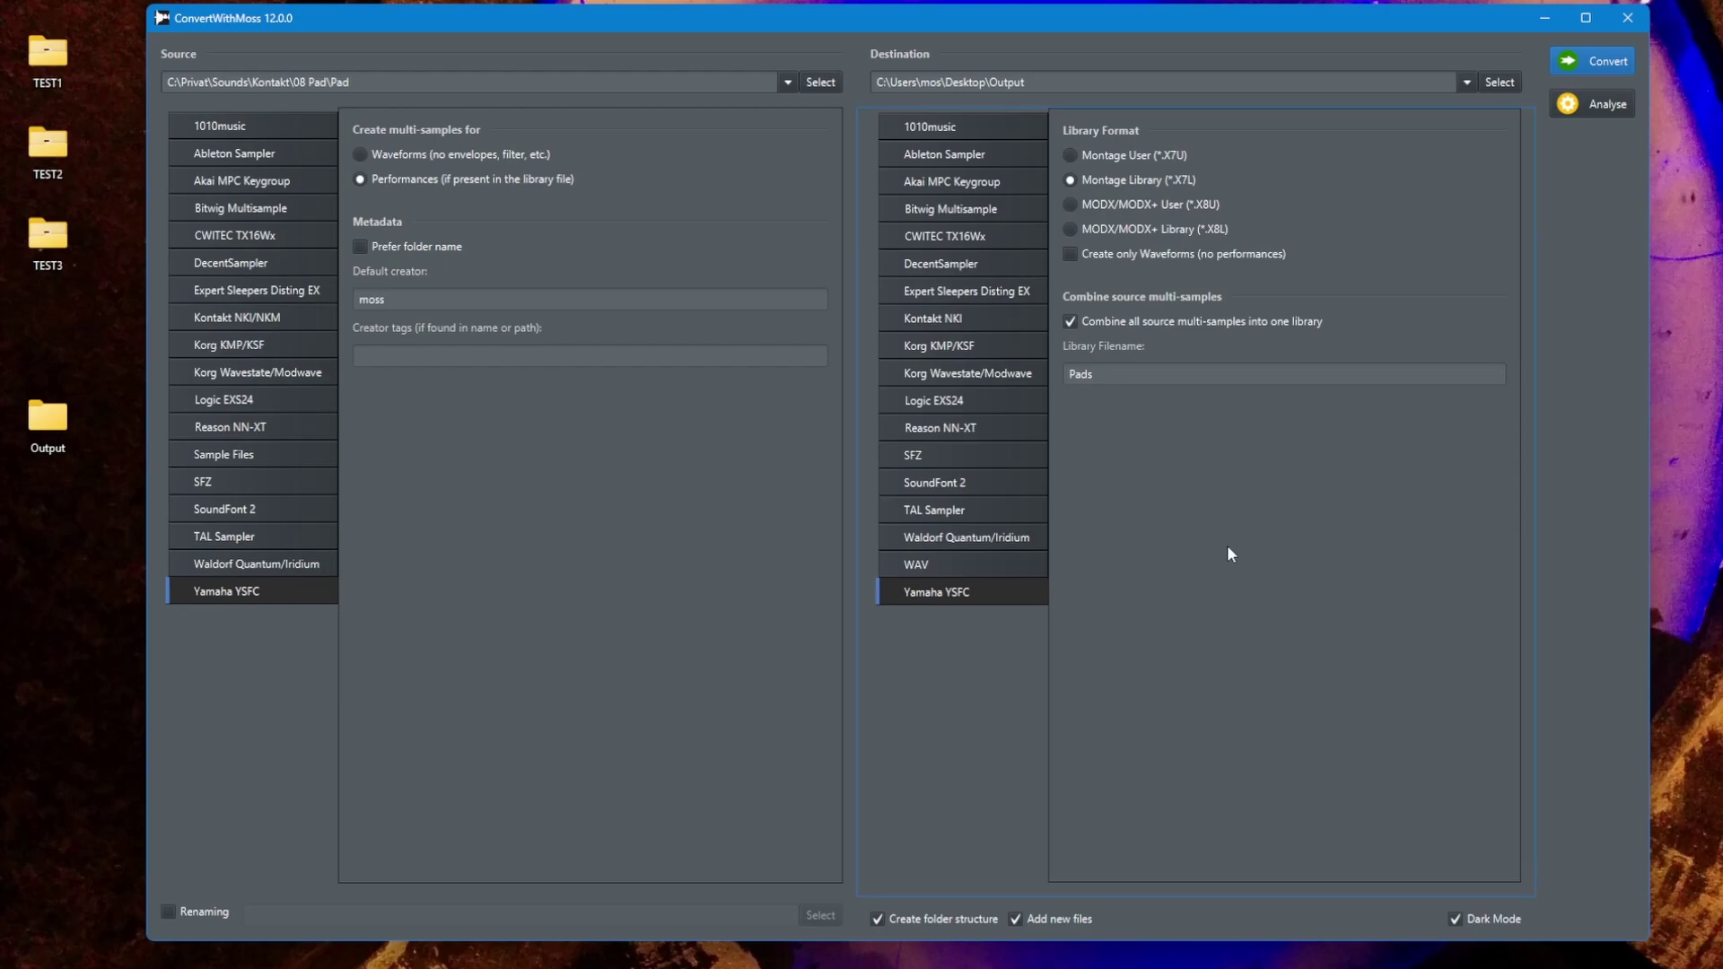
Set the source format back to Kontakt NKI/NKM and check what the desktop TEST1 folder contains.
left_click(287, 311)
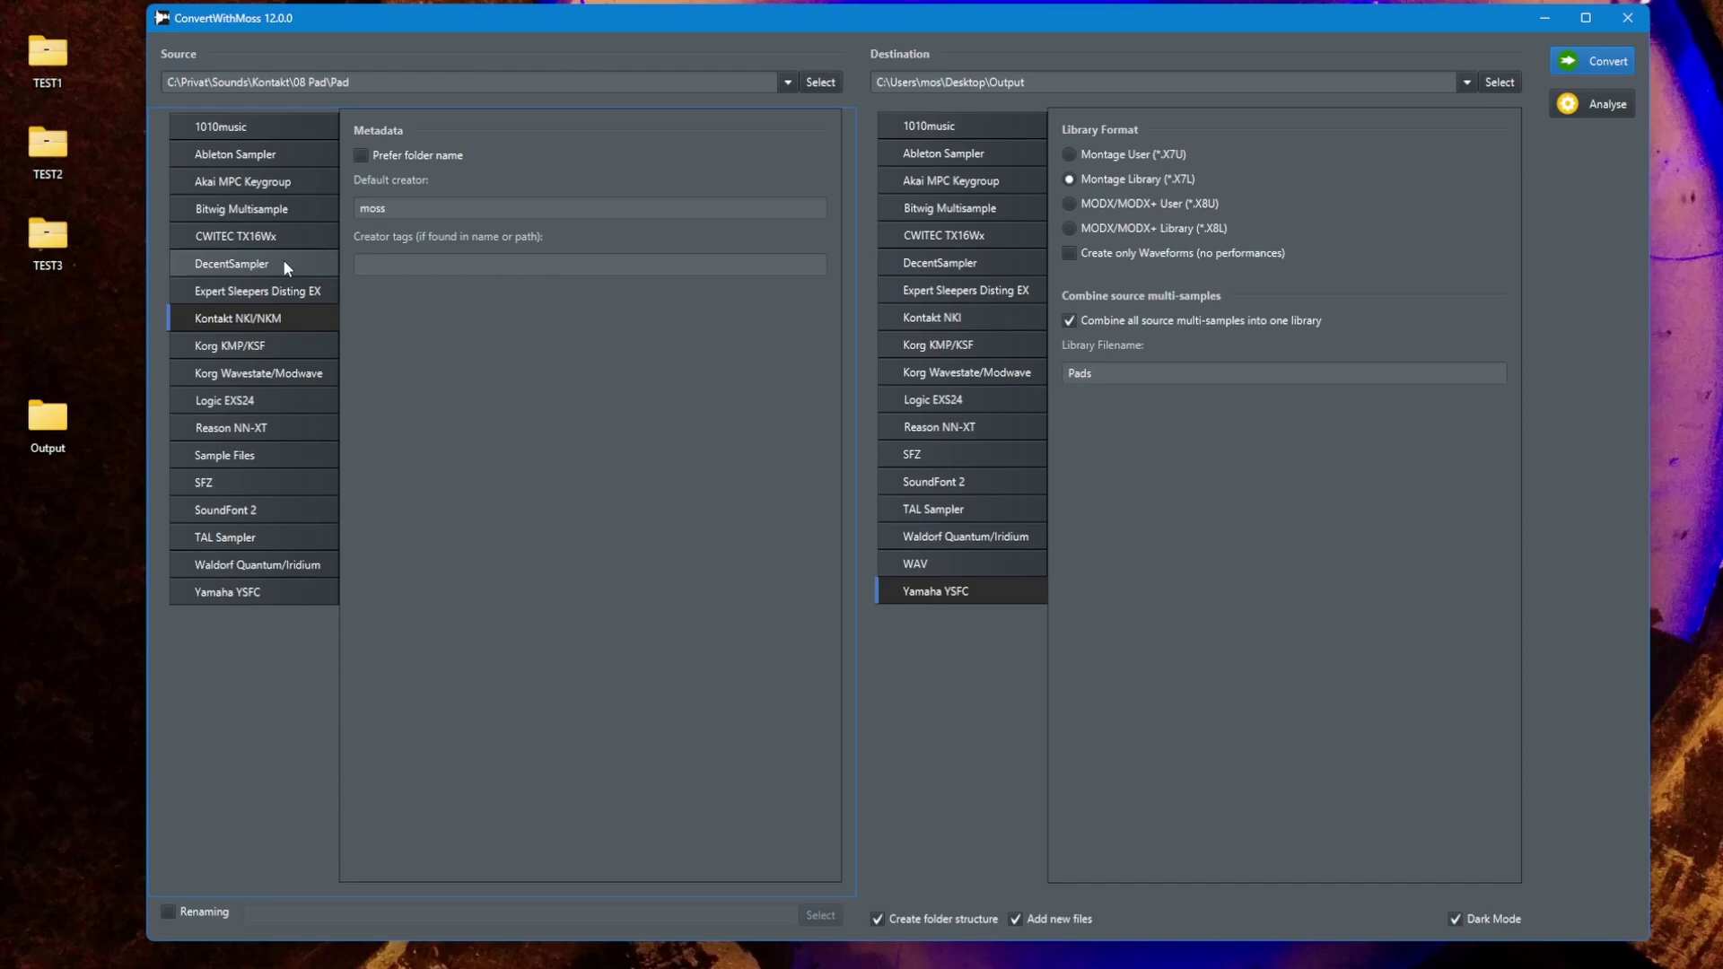
left_click(81, 314)
double_click(50, 62)
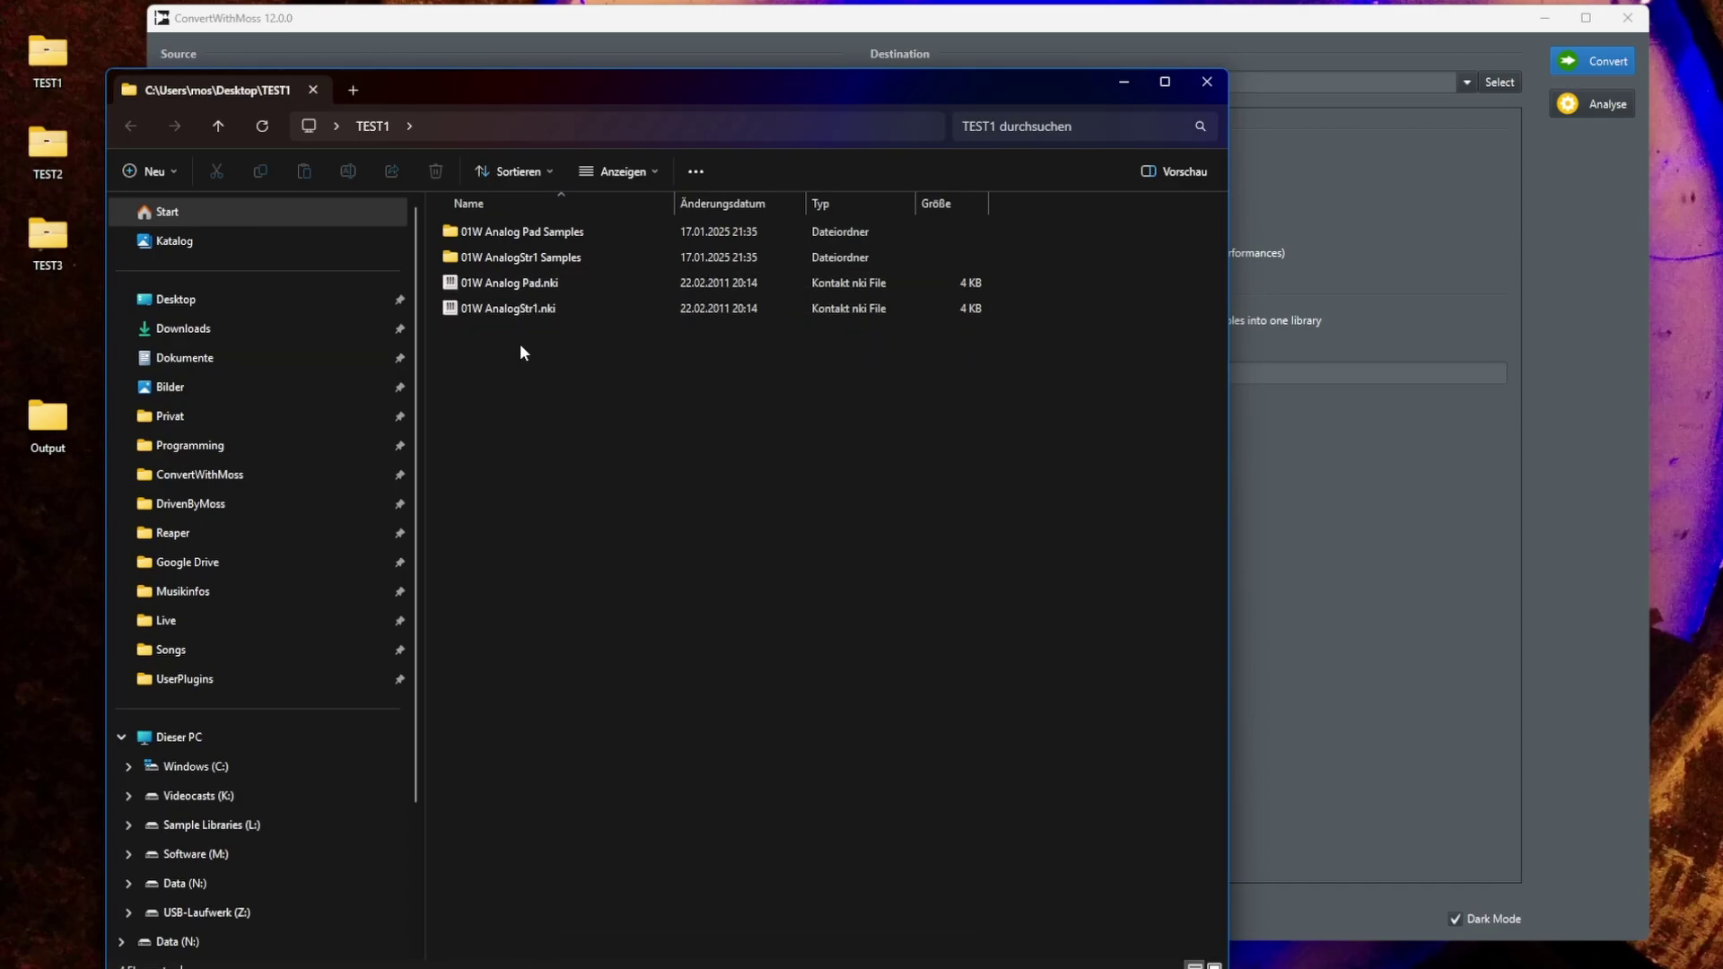
left_click(1208, 79)
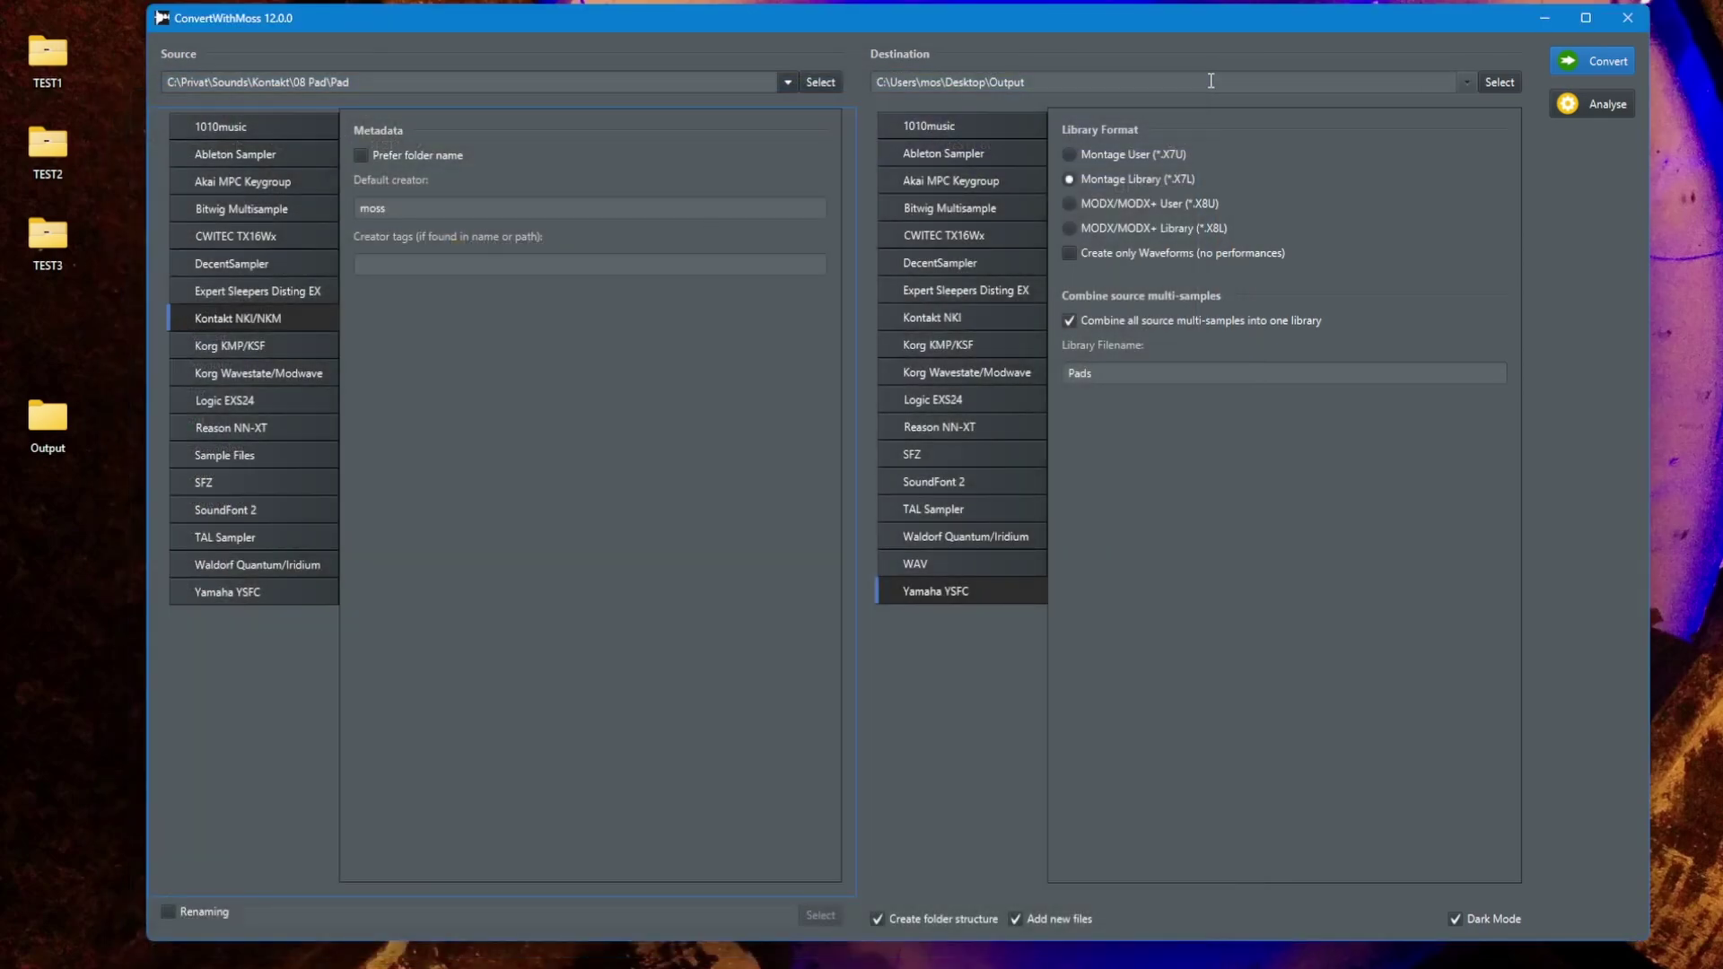
Set the source path to the desktop TEST1 folder by picking TEST and appending 1.
left_click(445, 79)
left_click(787, 84)
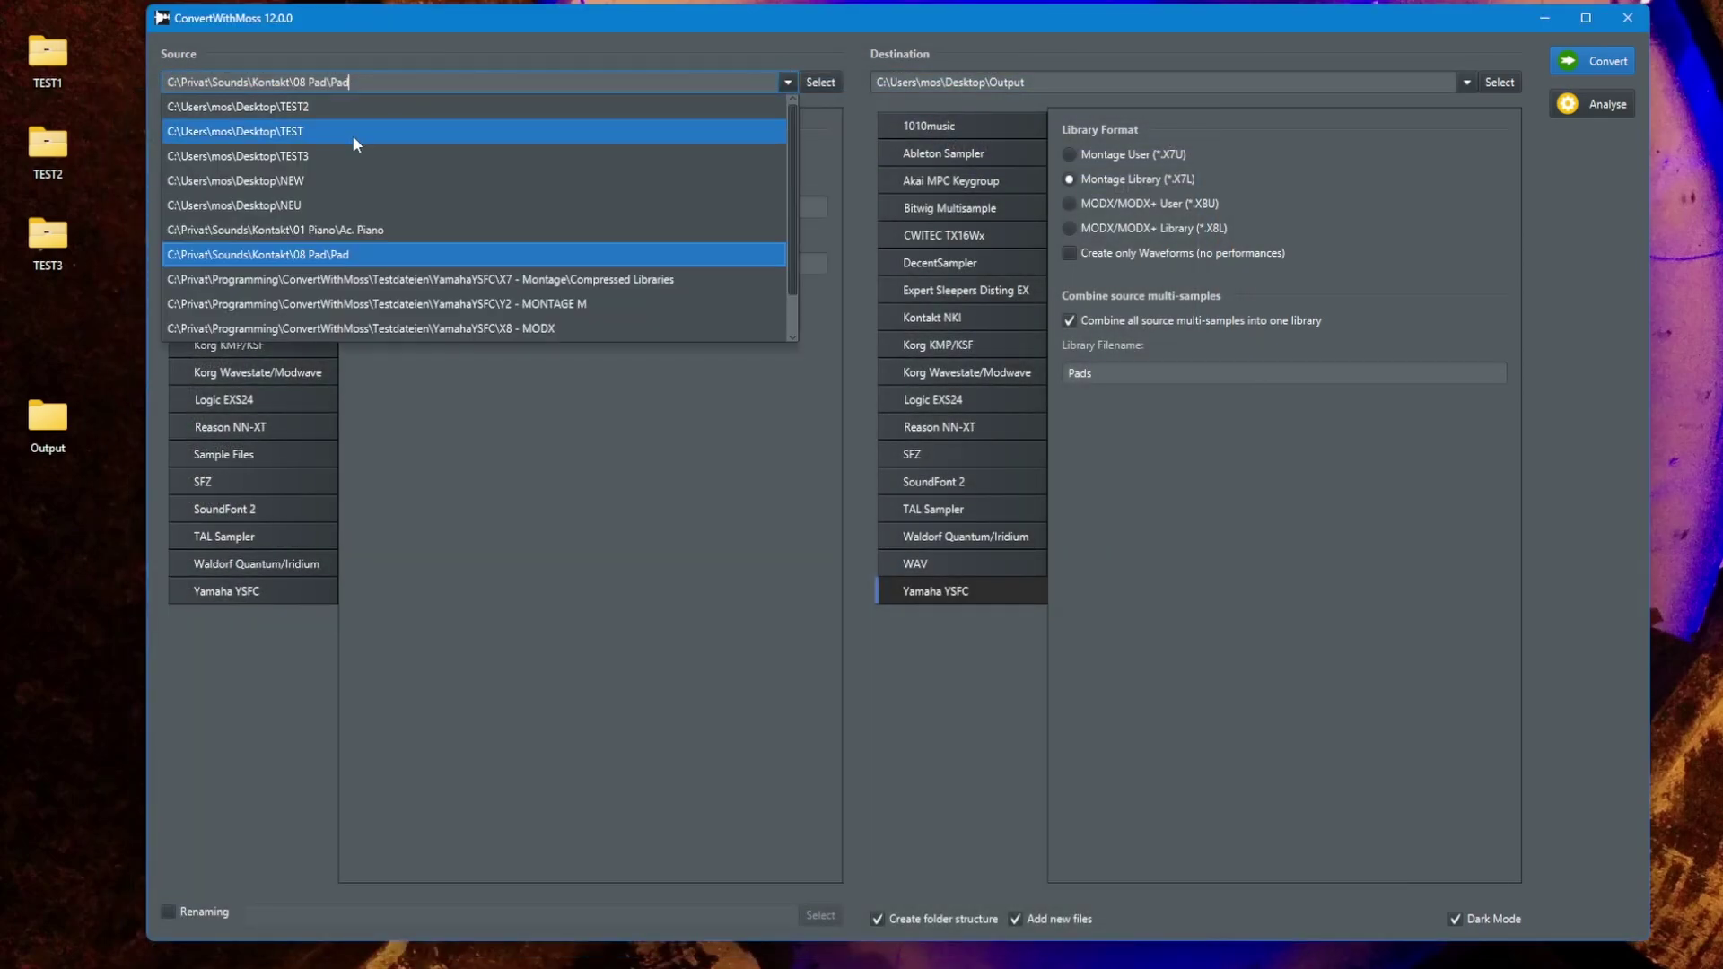
left_click(349, 133)
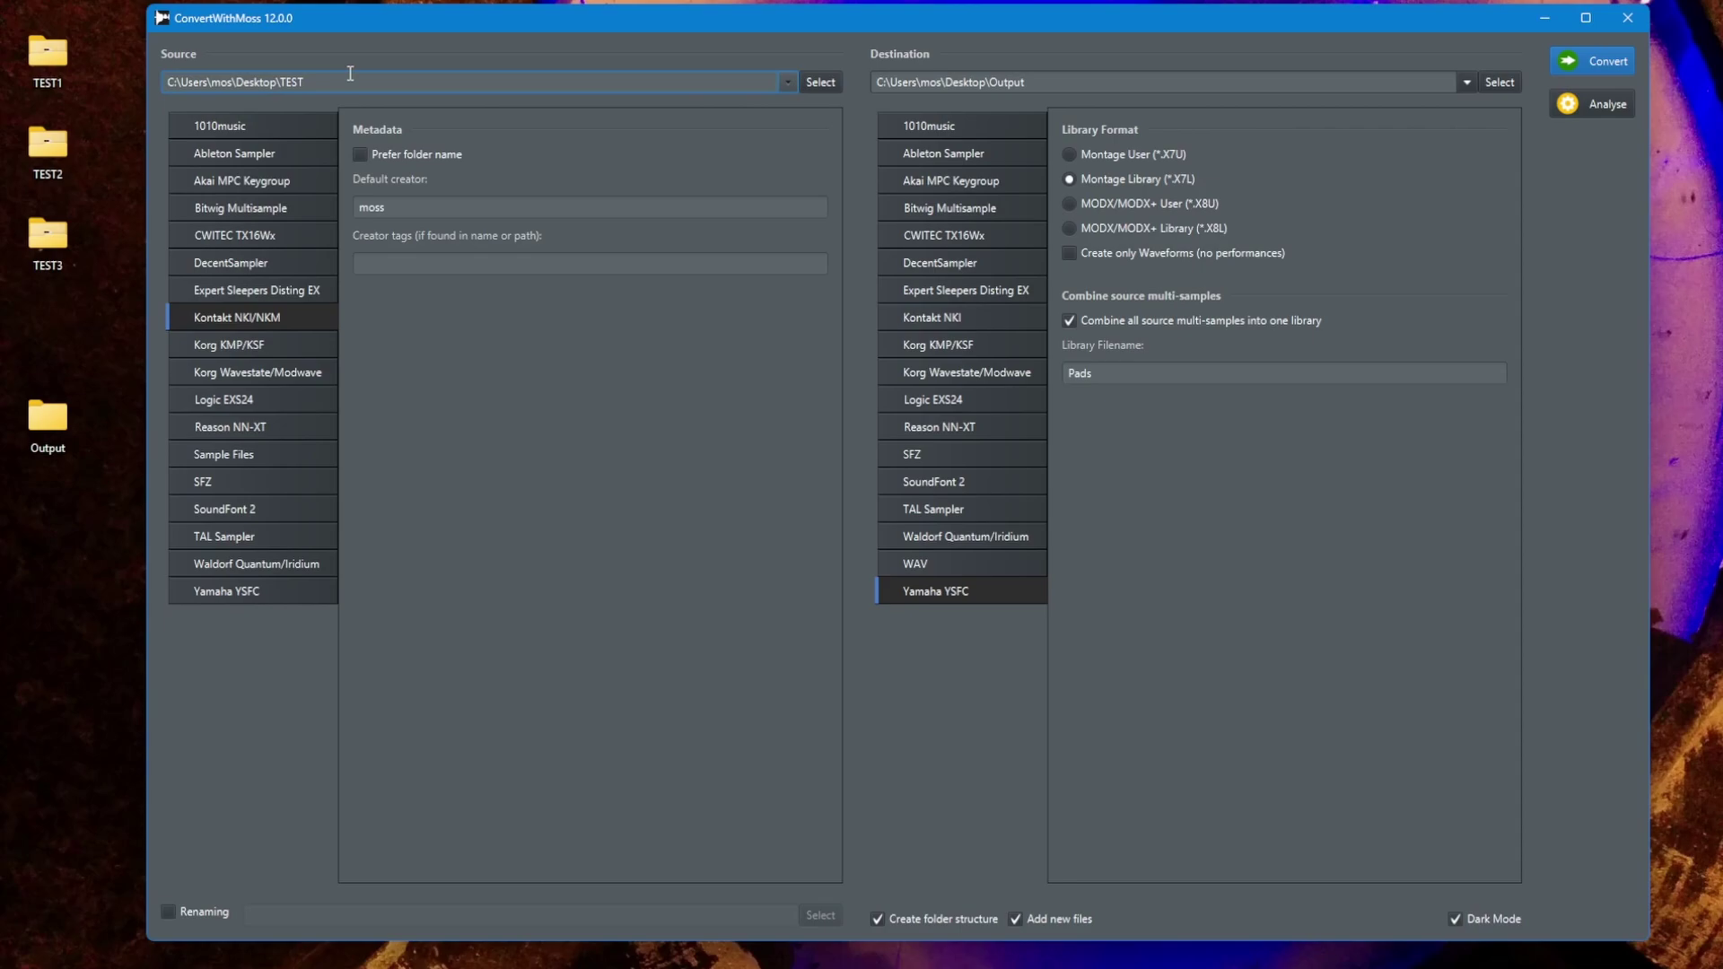
type("1")
left_click(1312, 401)
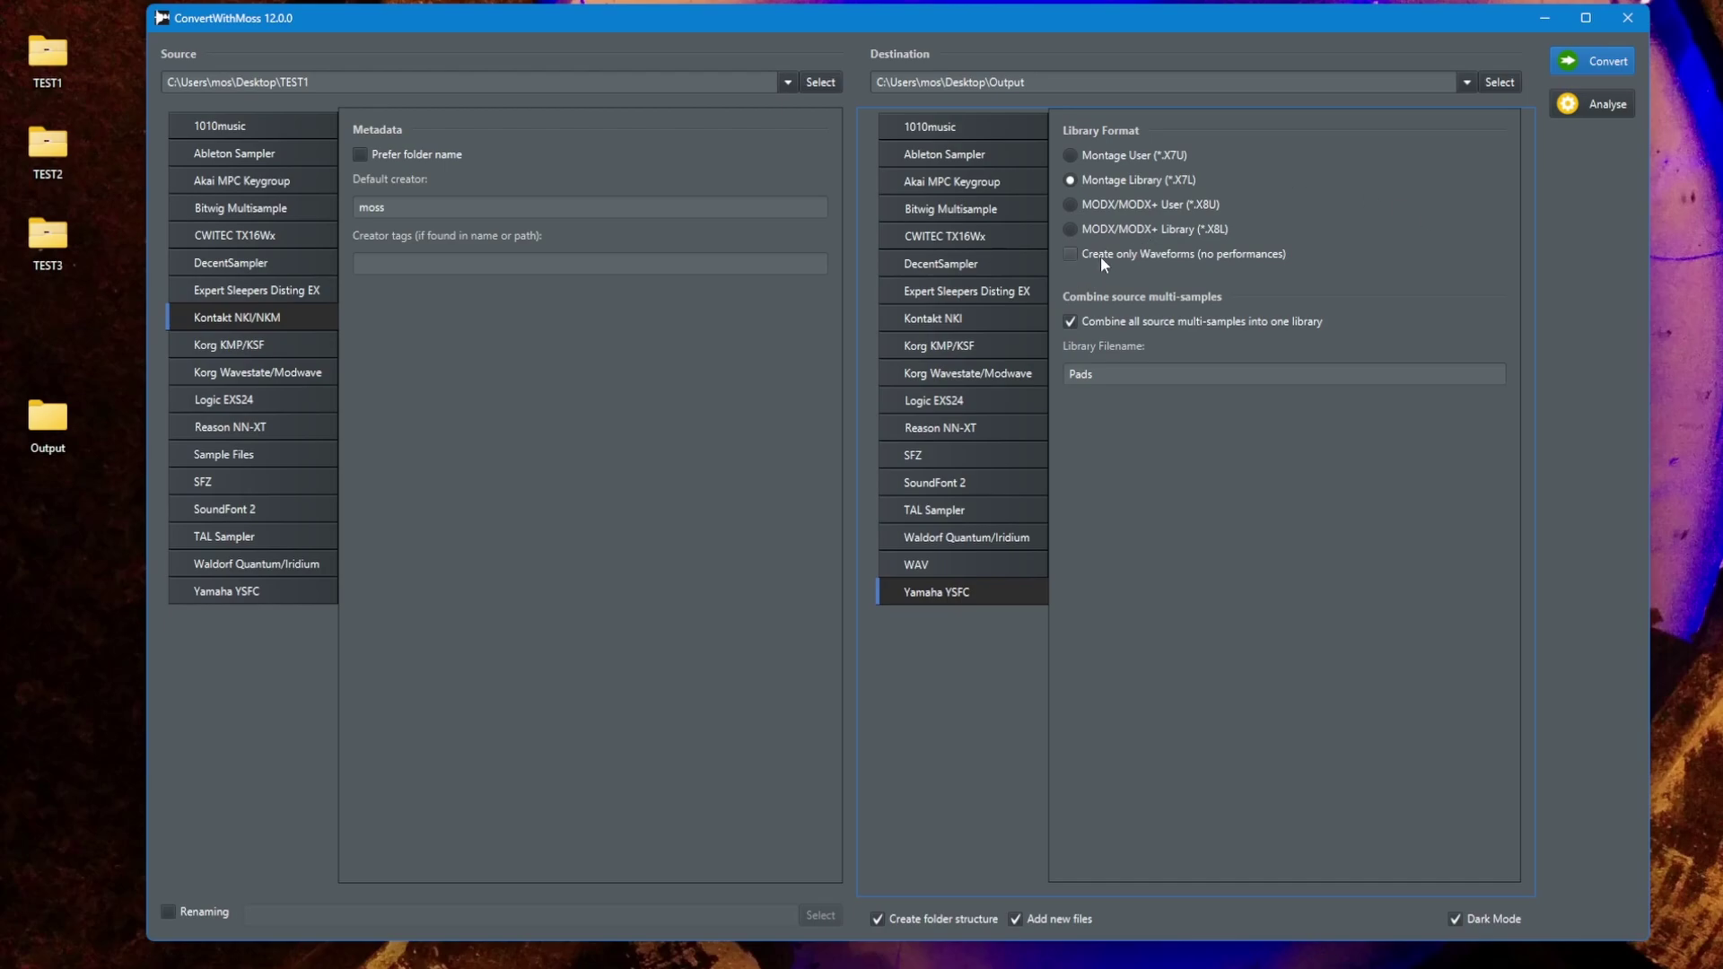
Leave Create only Waveforms off, untick Combine all source multi-samples into one library, and view TEST1.
left_click(1251, 256)
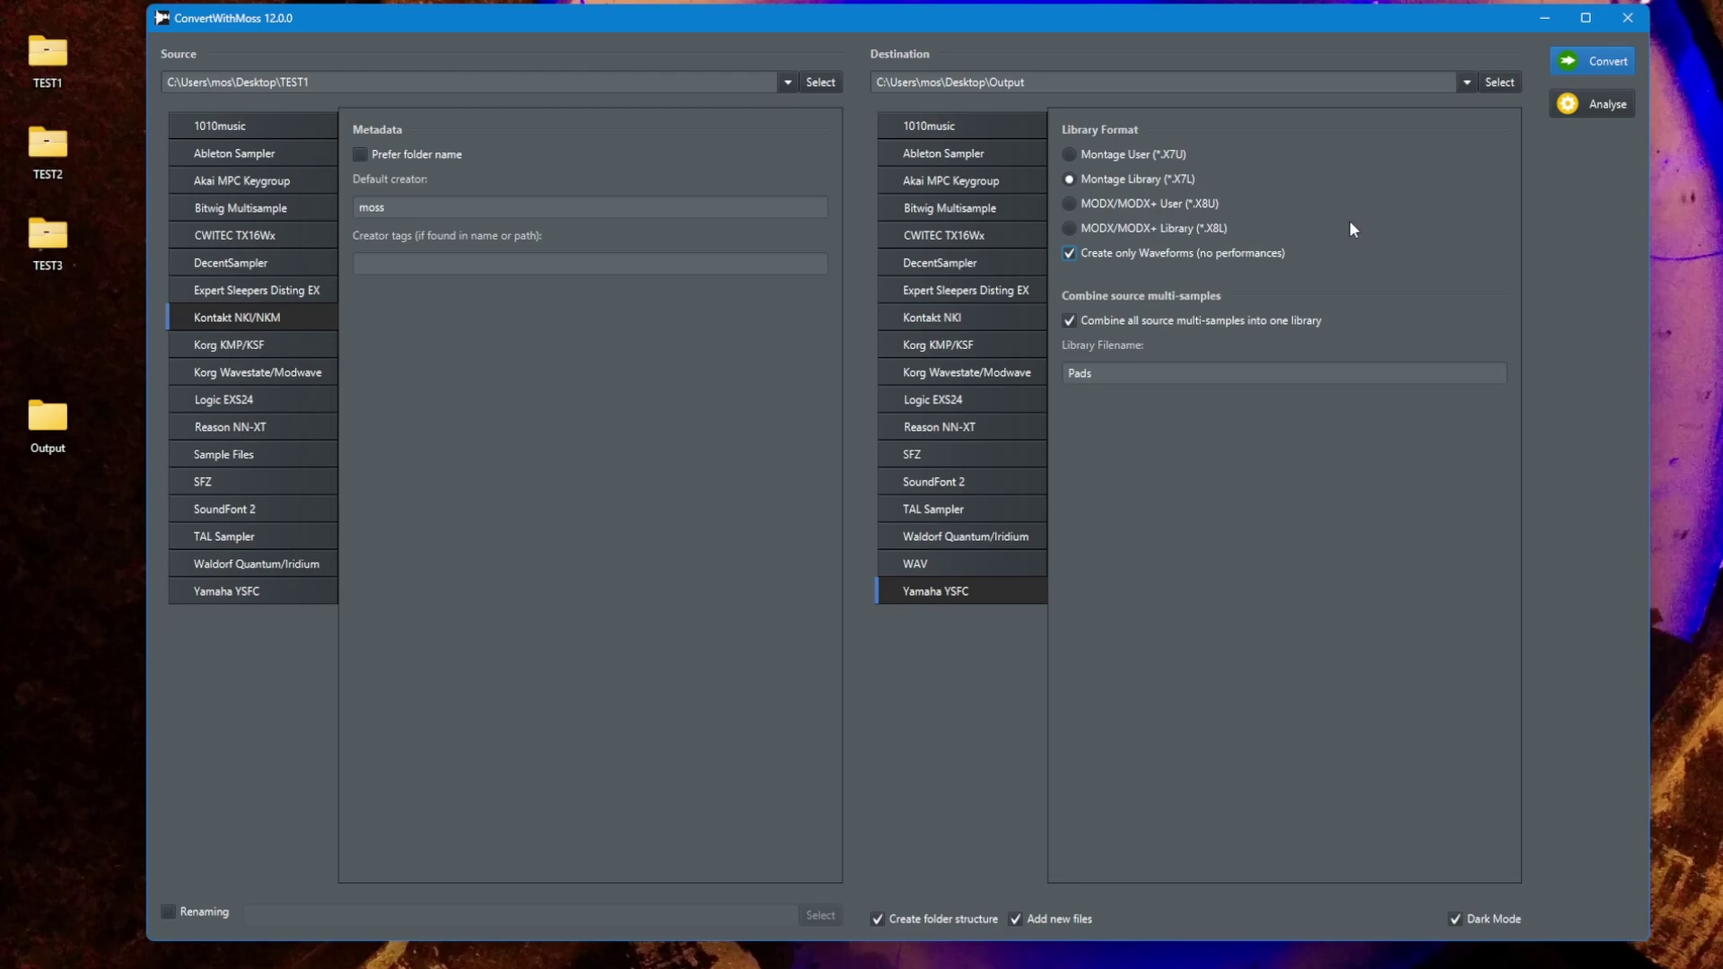
left_click(1309, 253)
left_click(1113, 320)
double_click(48, 59)
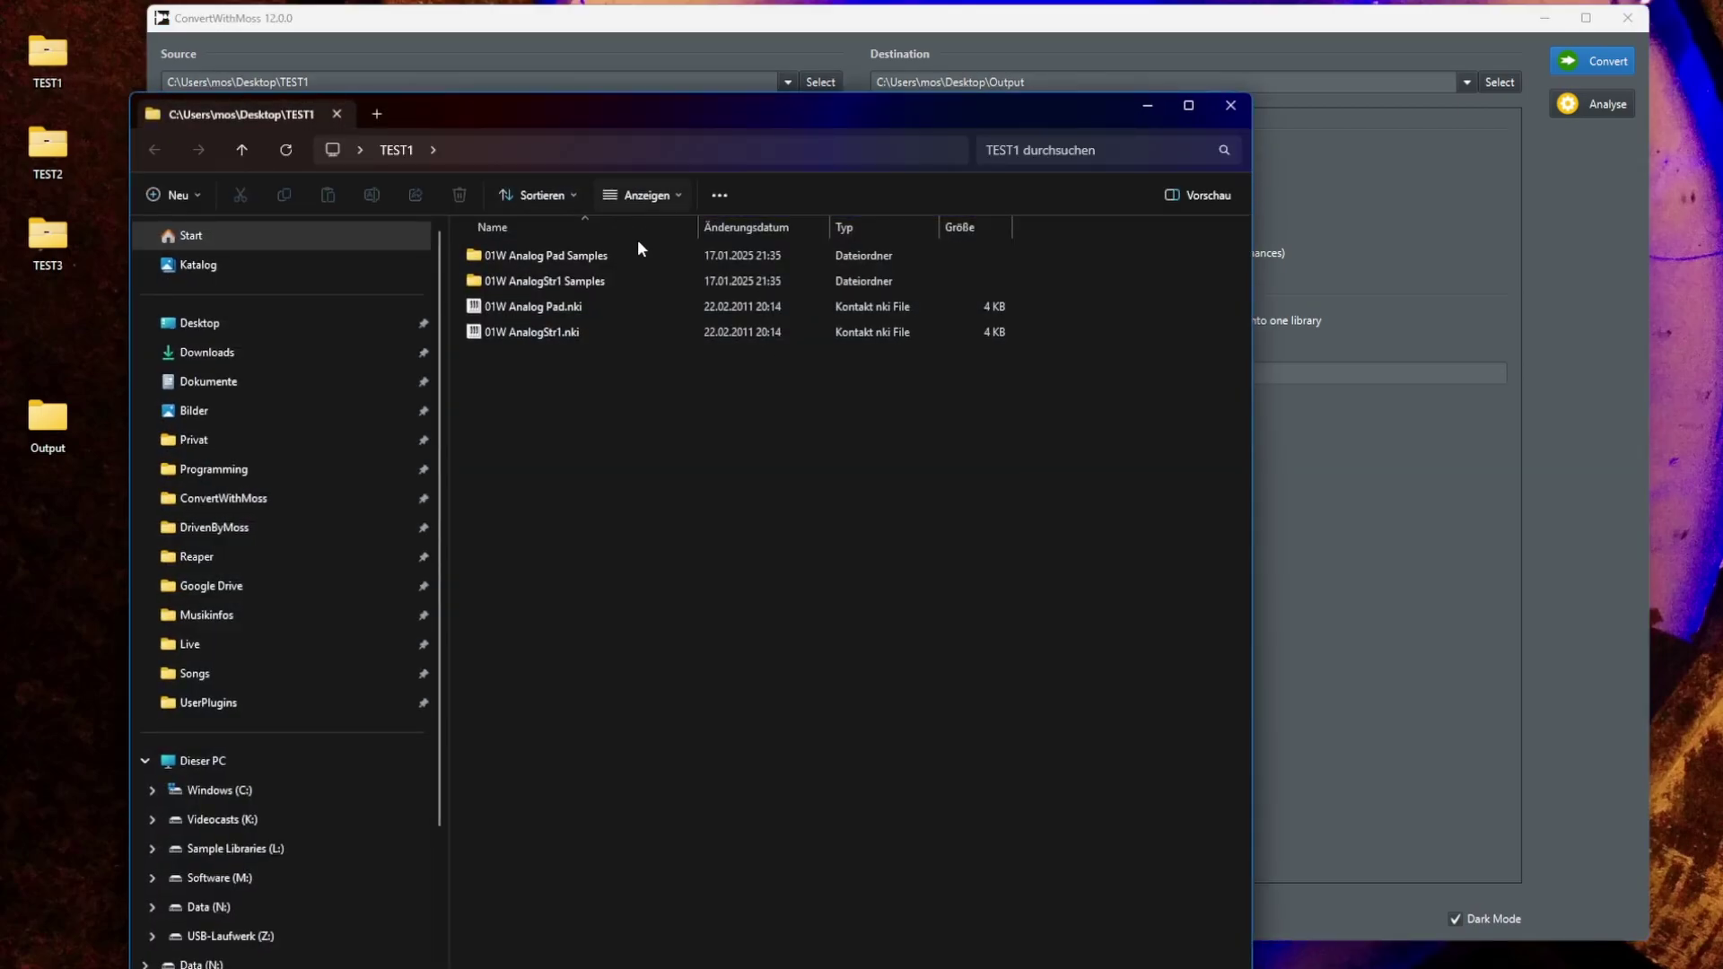
left_click(863, 23)
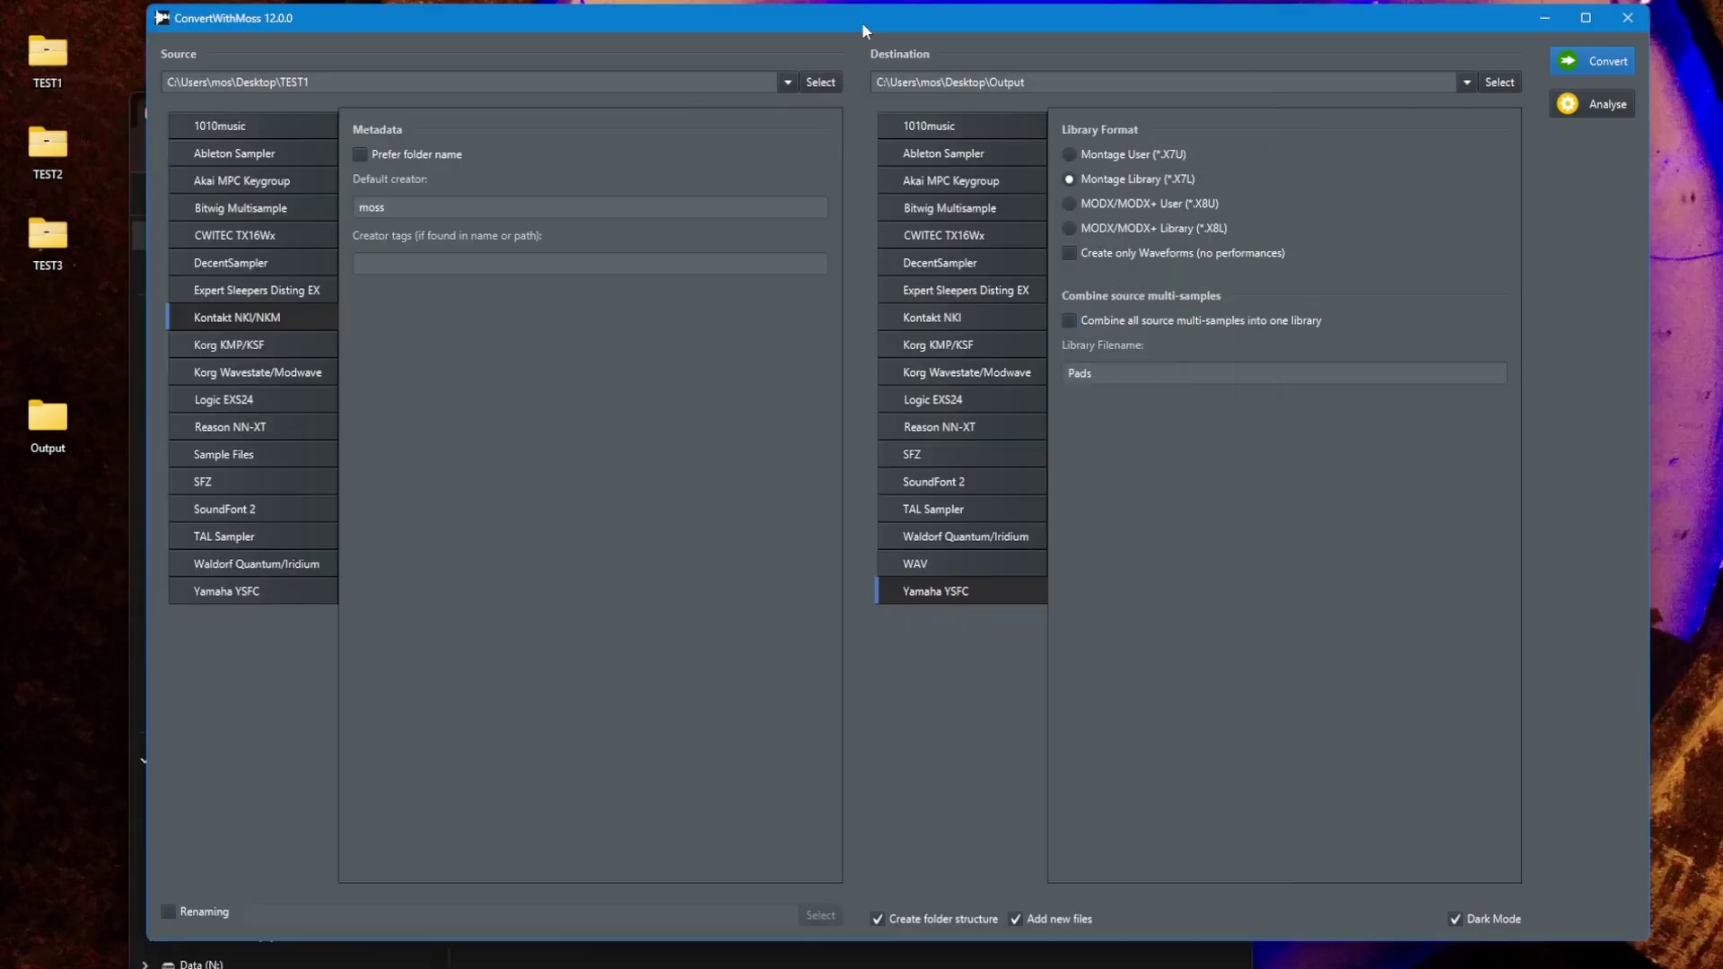
Convert both TEST1 instruments to separate X7L libraries and copy the Storing log rows to the clipboard.
left_click(1553, 61)
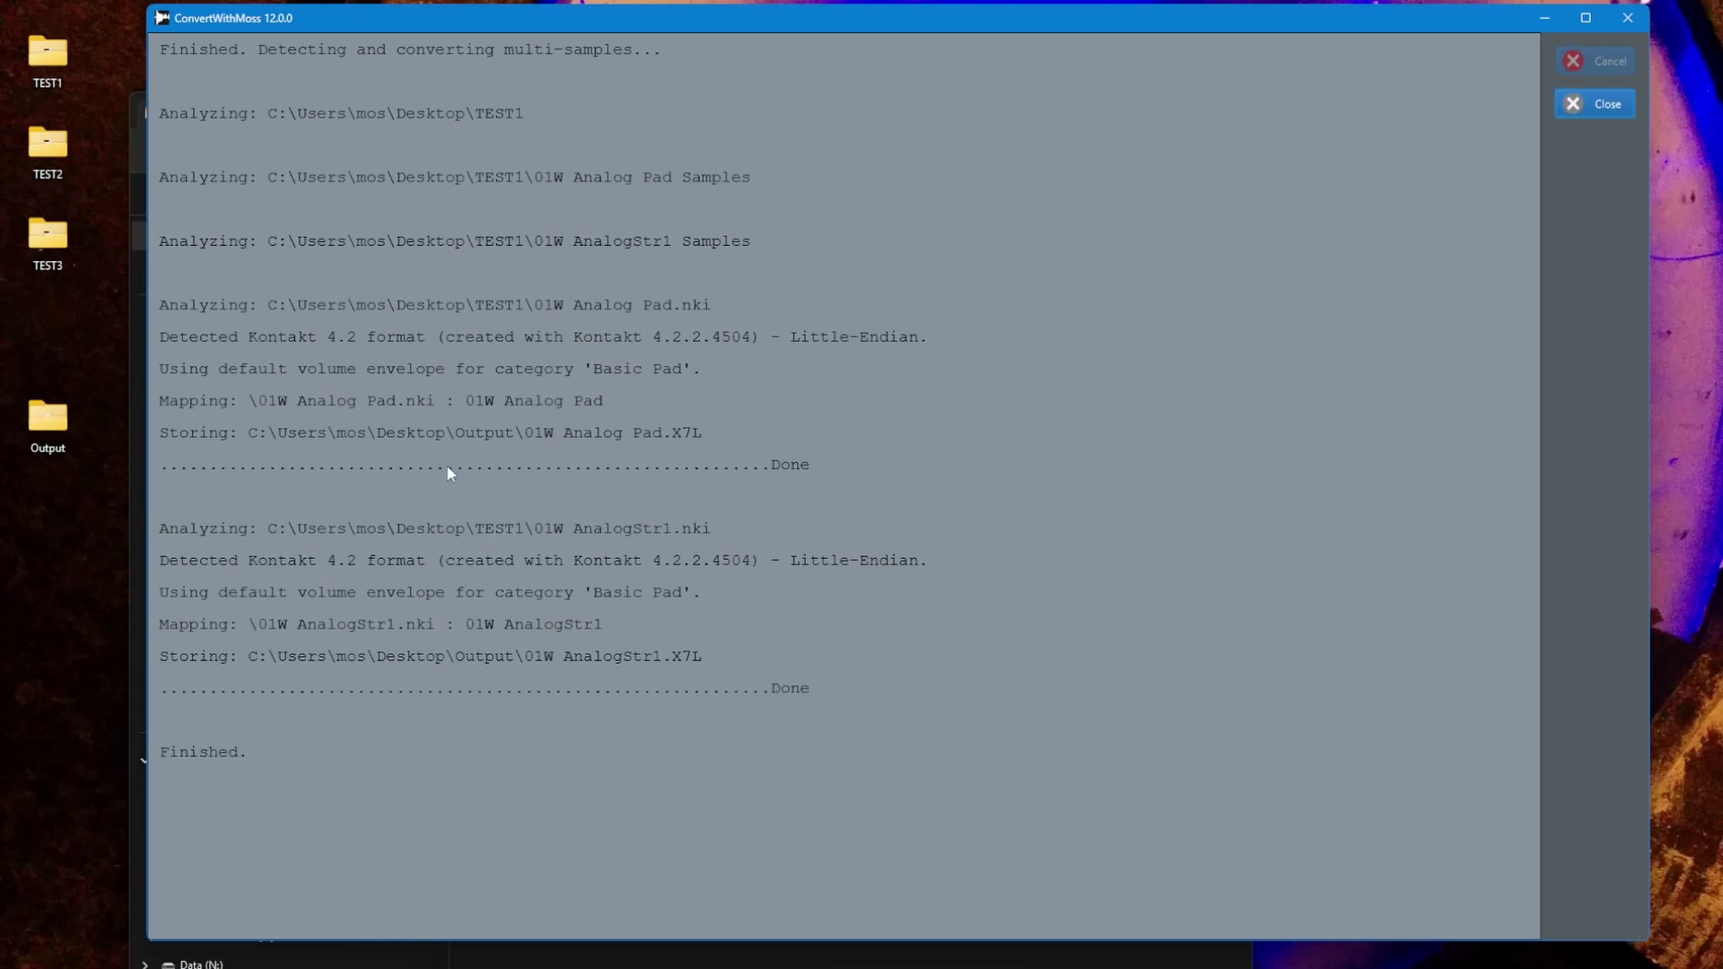
left_click(527, 656)
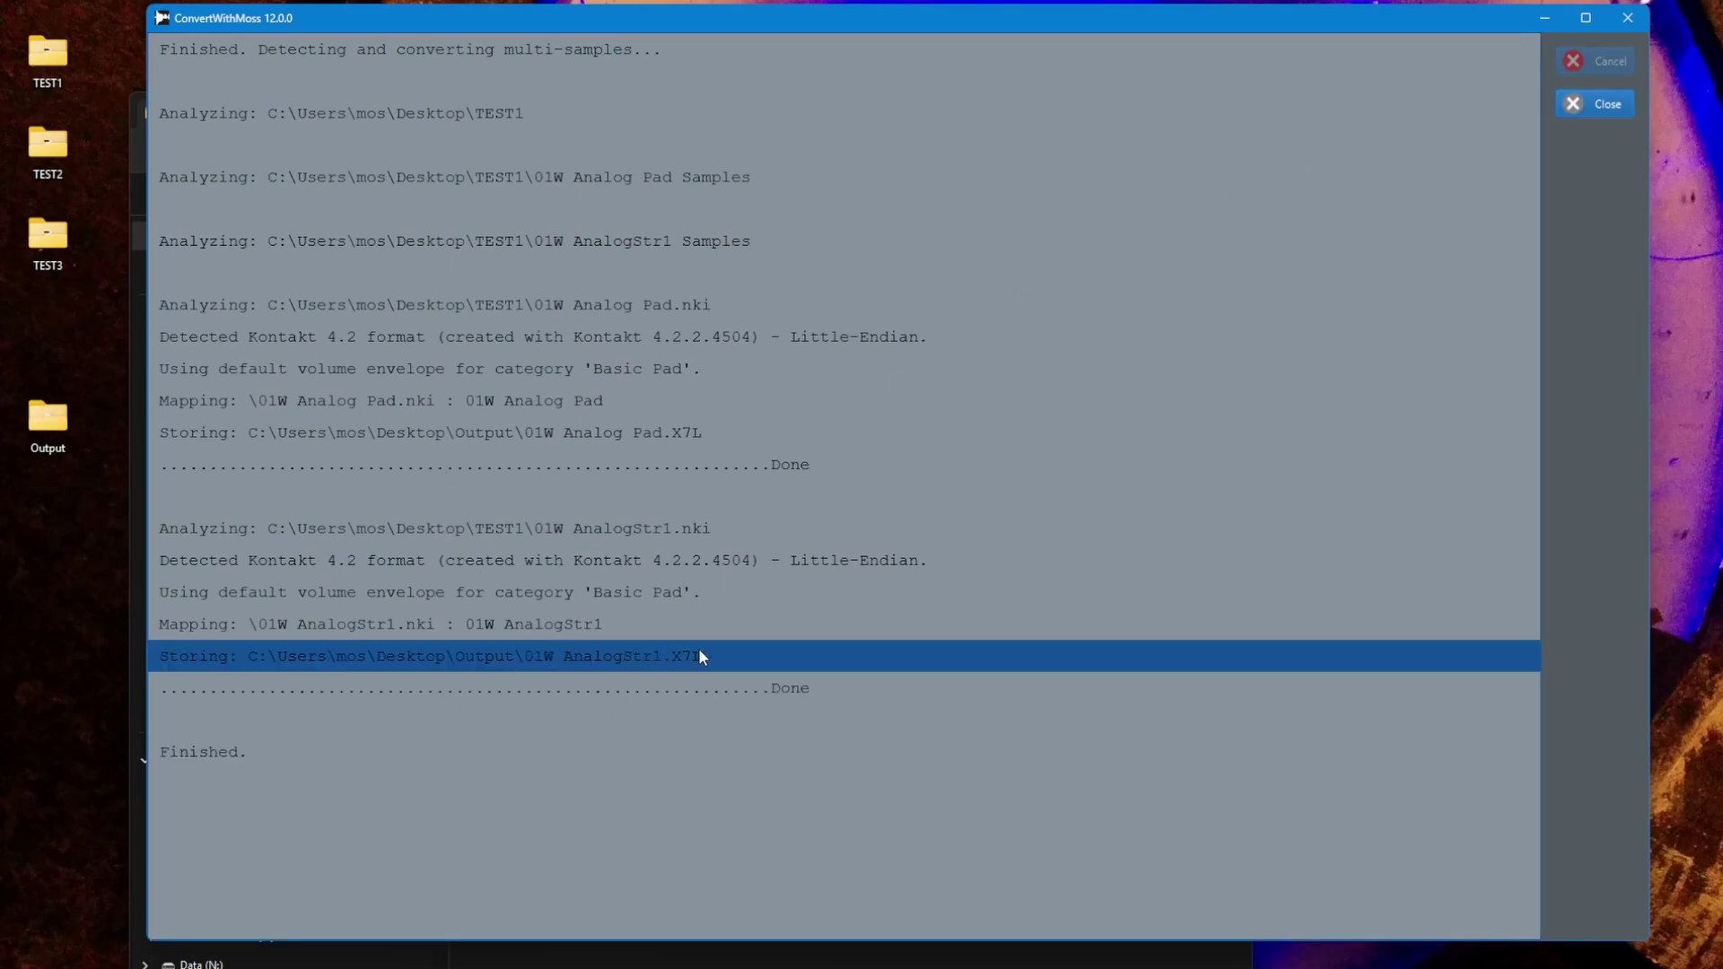
left_click(640, 435)
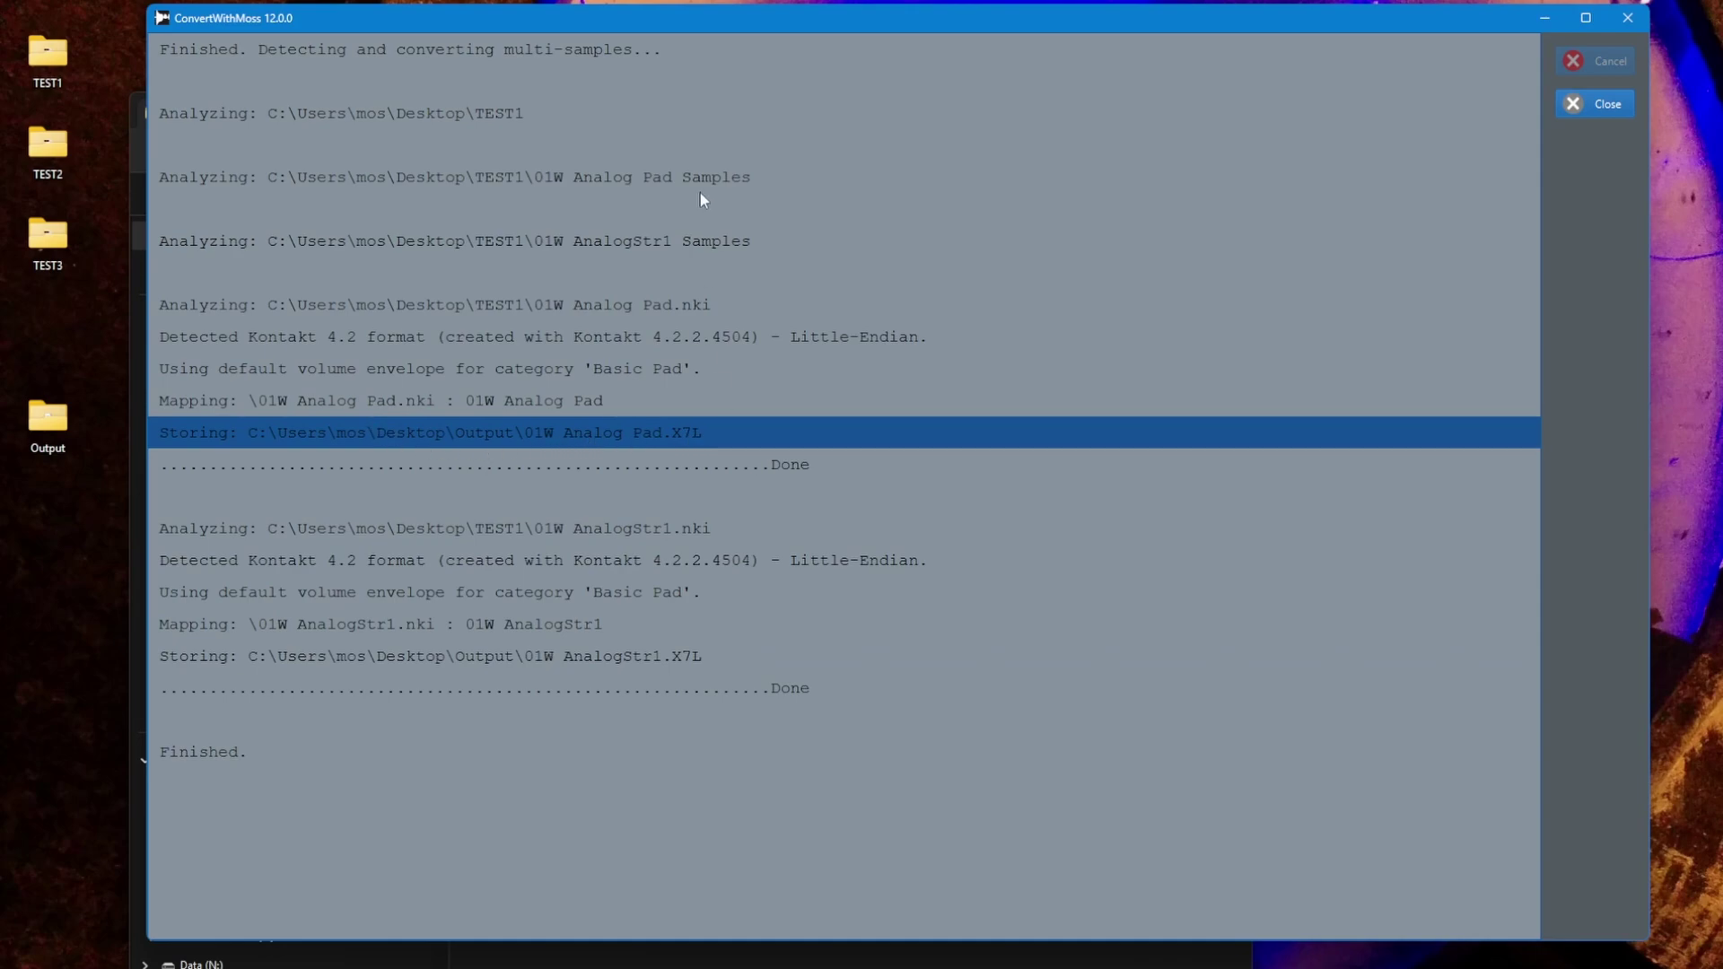
left_click(632, 557, "shift")
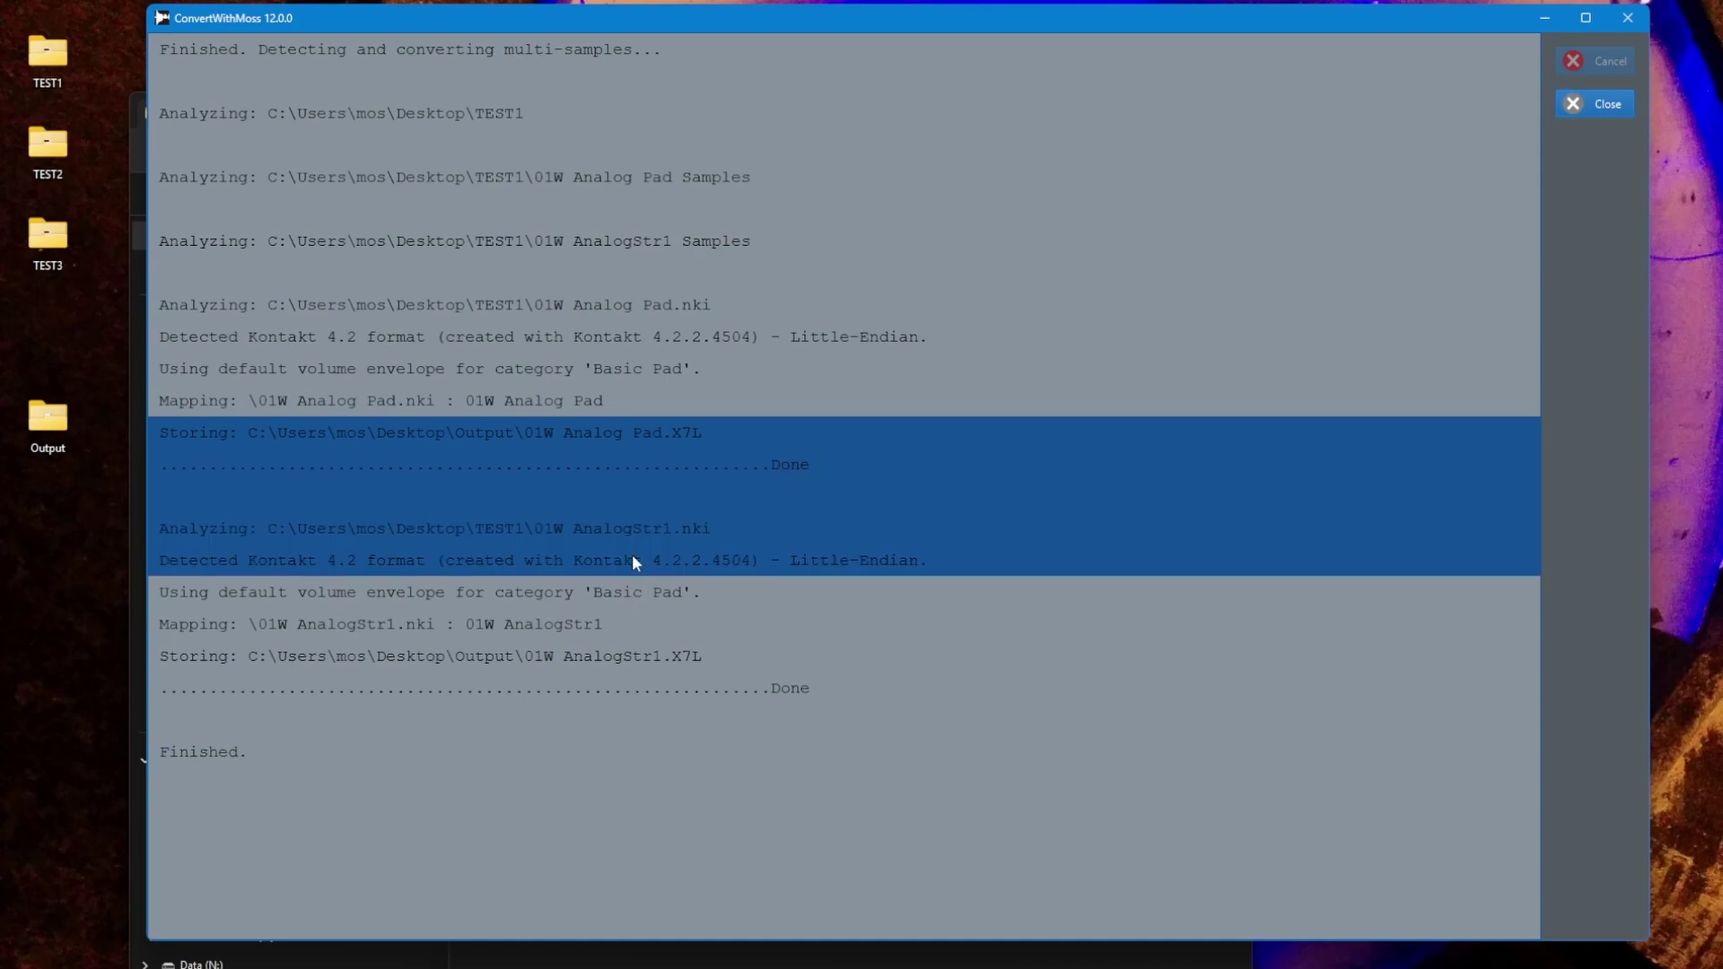
right_click(734, 448)
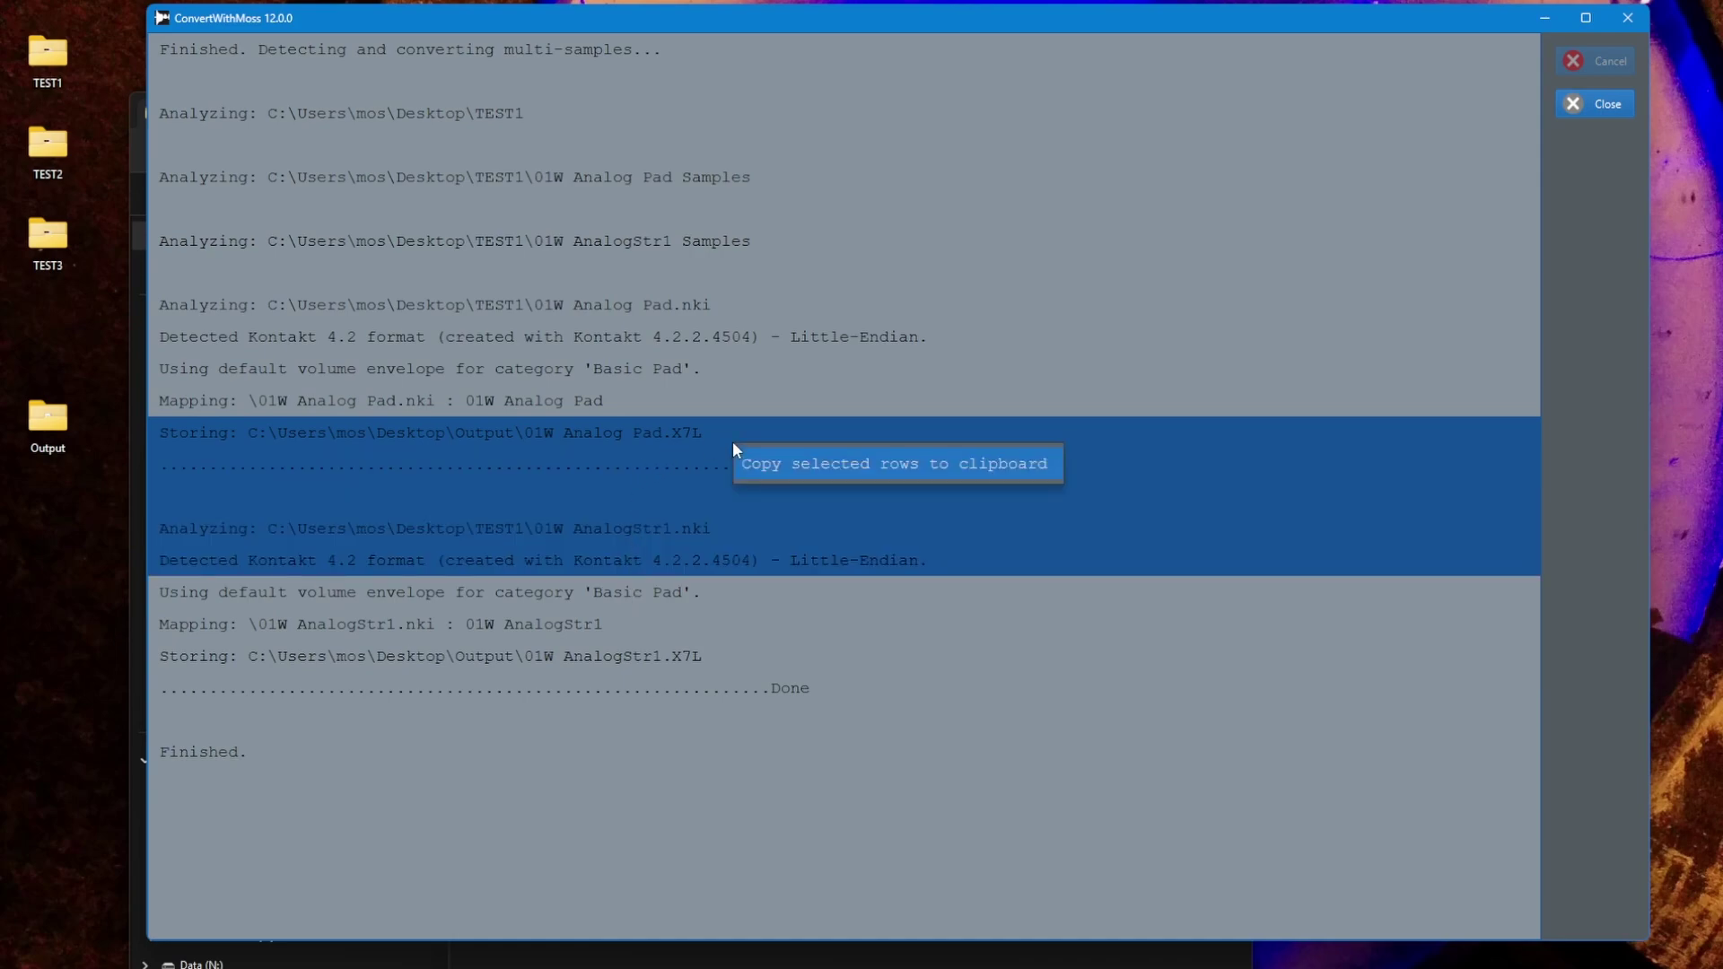
left_click(886, 468)
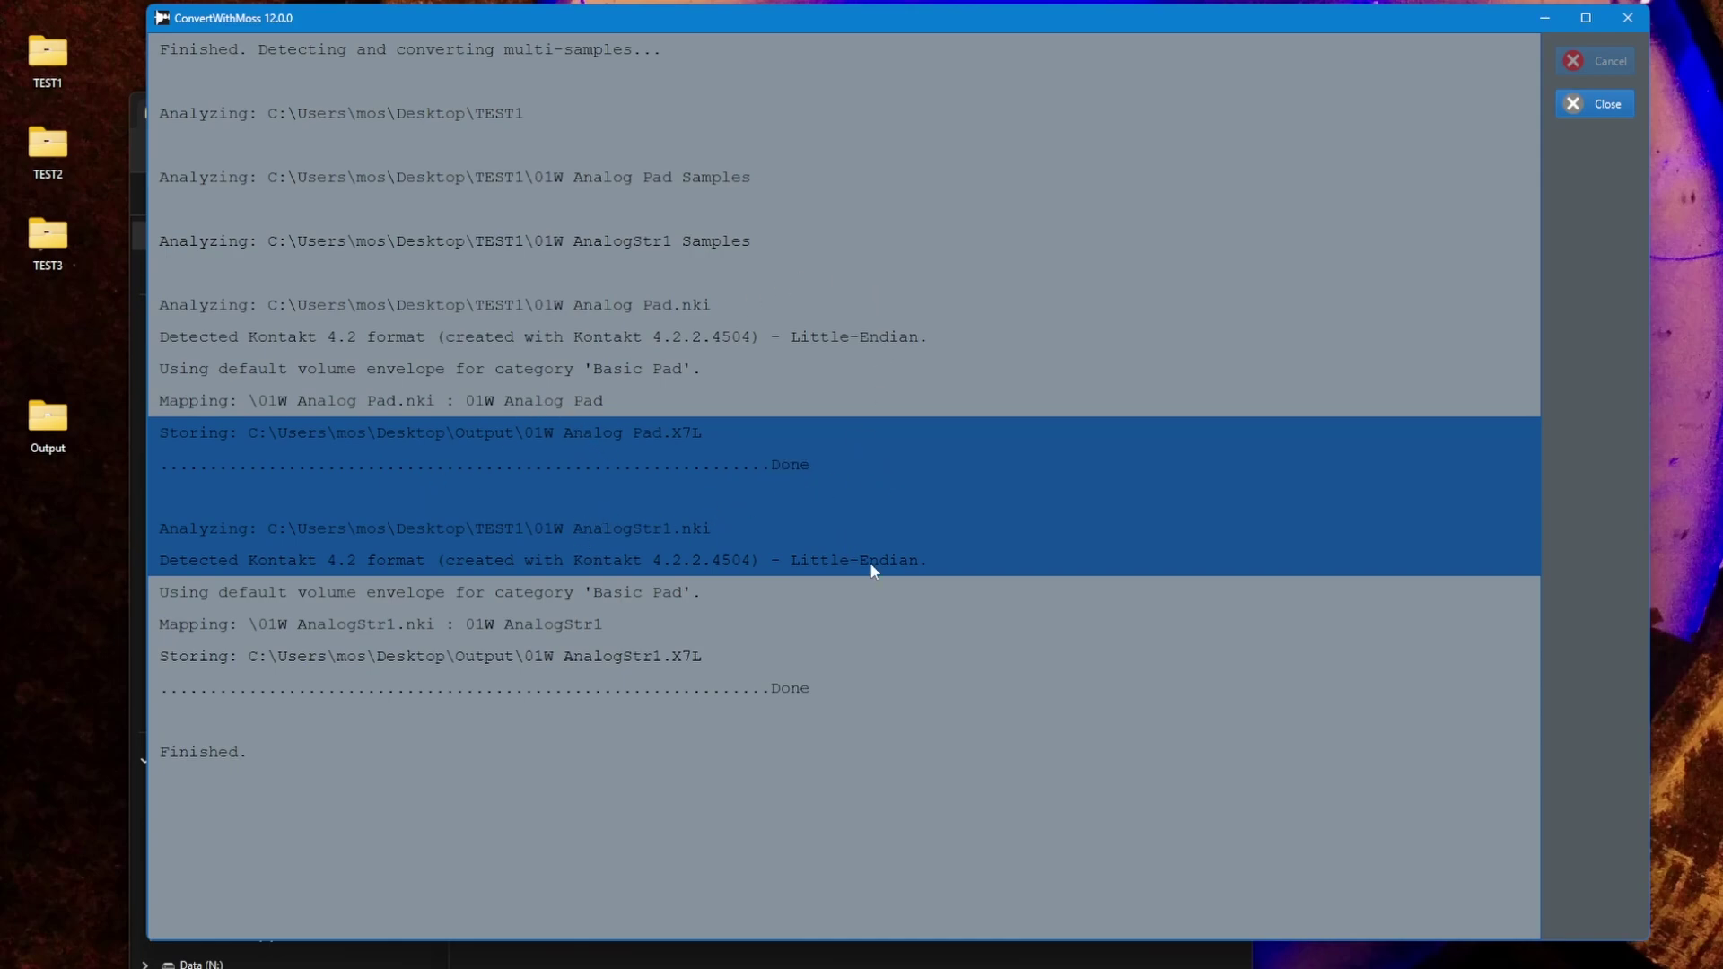
Close the log, open the desktop Output folder, and place it beside Montage Waveform Editor.
key("Escape")
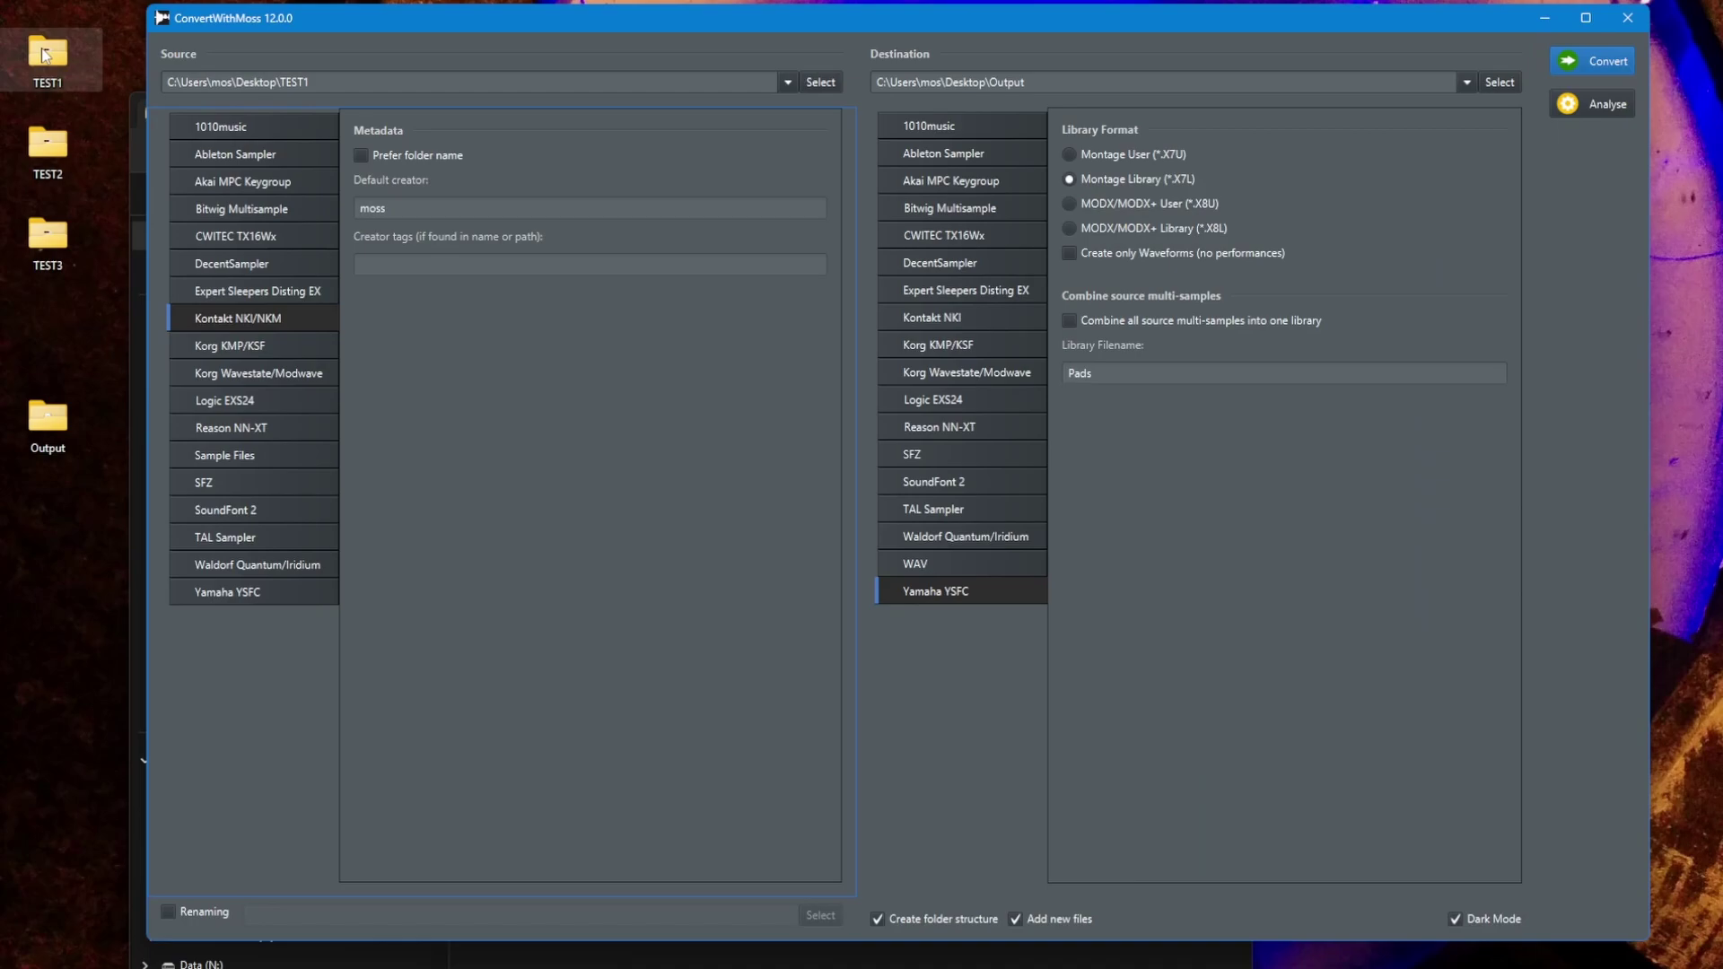
double_click(48, 417)
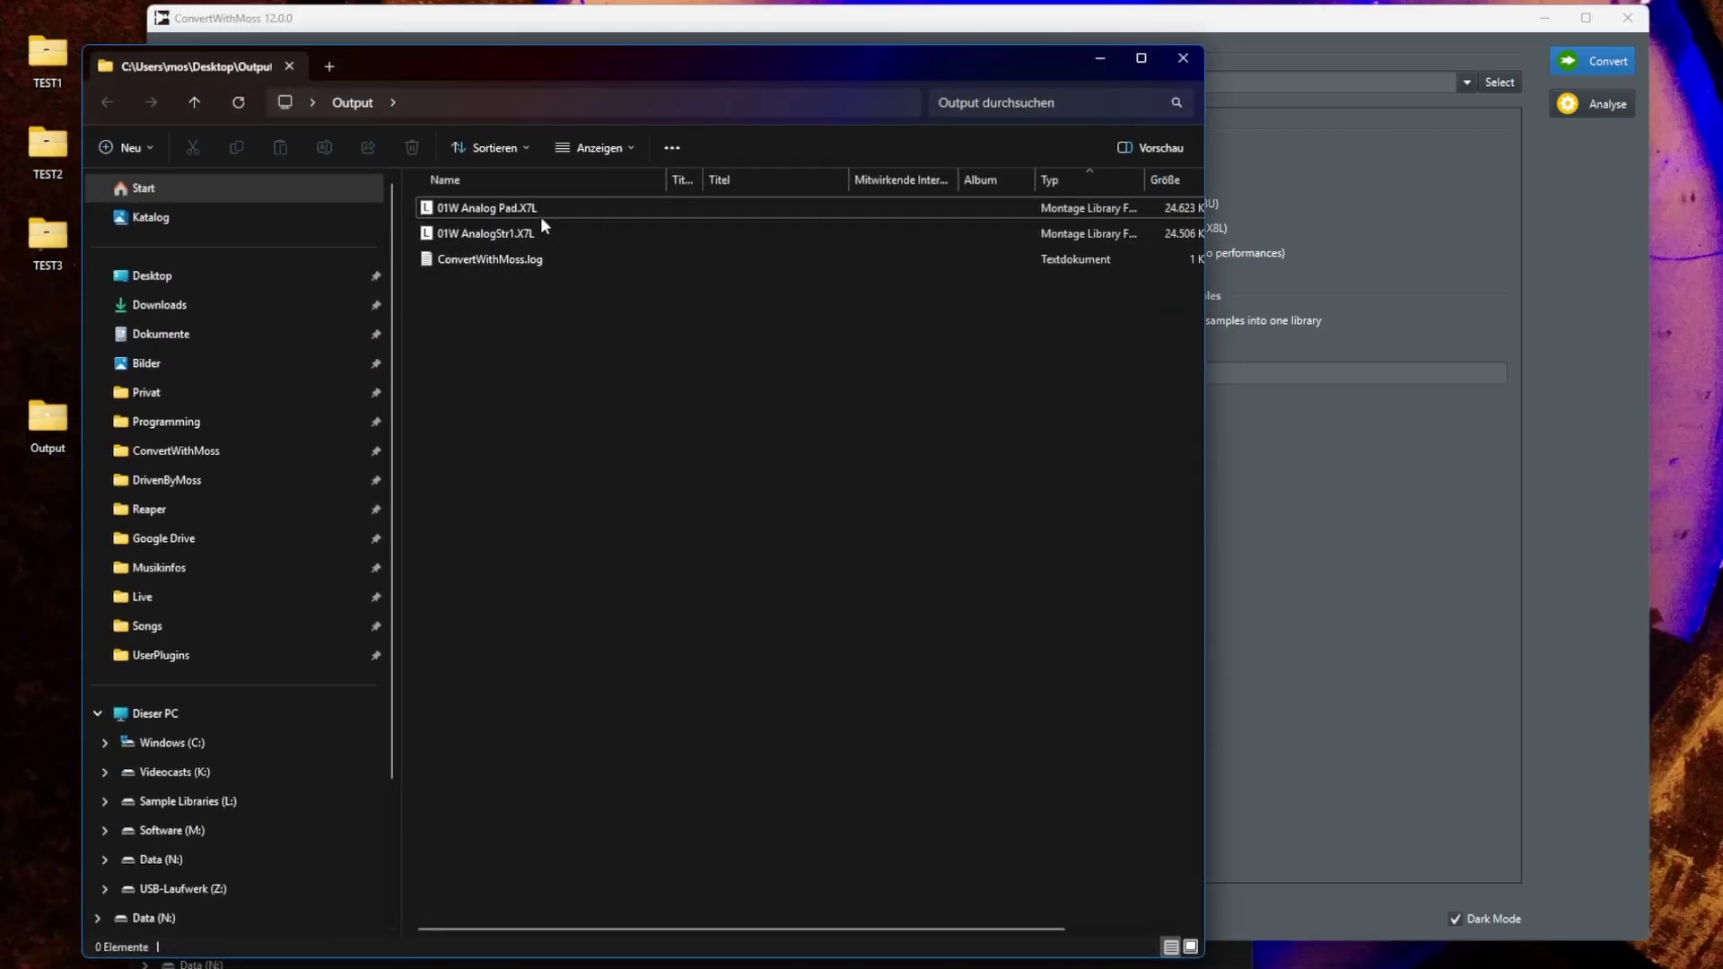
left_click_drag(512, 63, 985, 0)
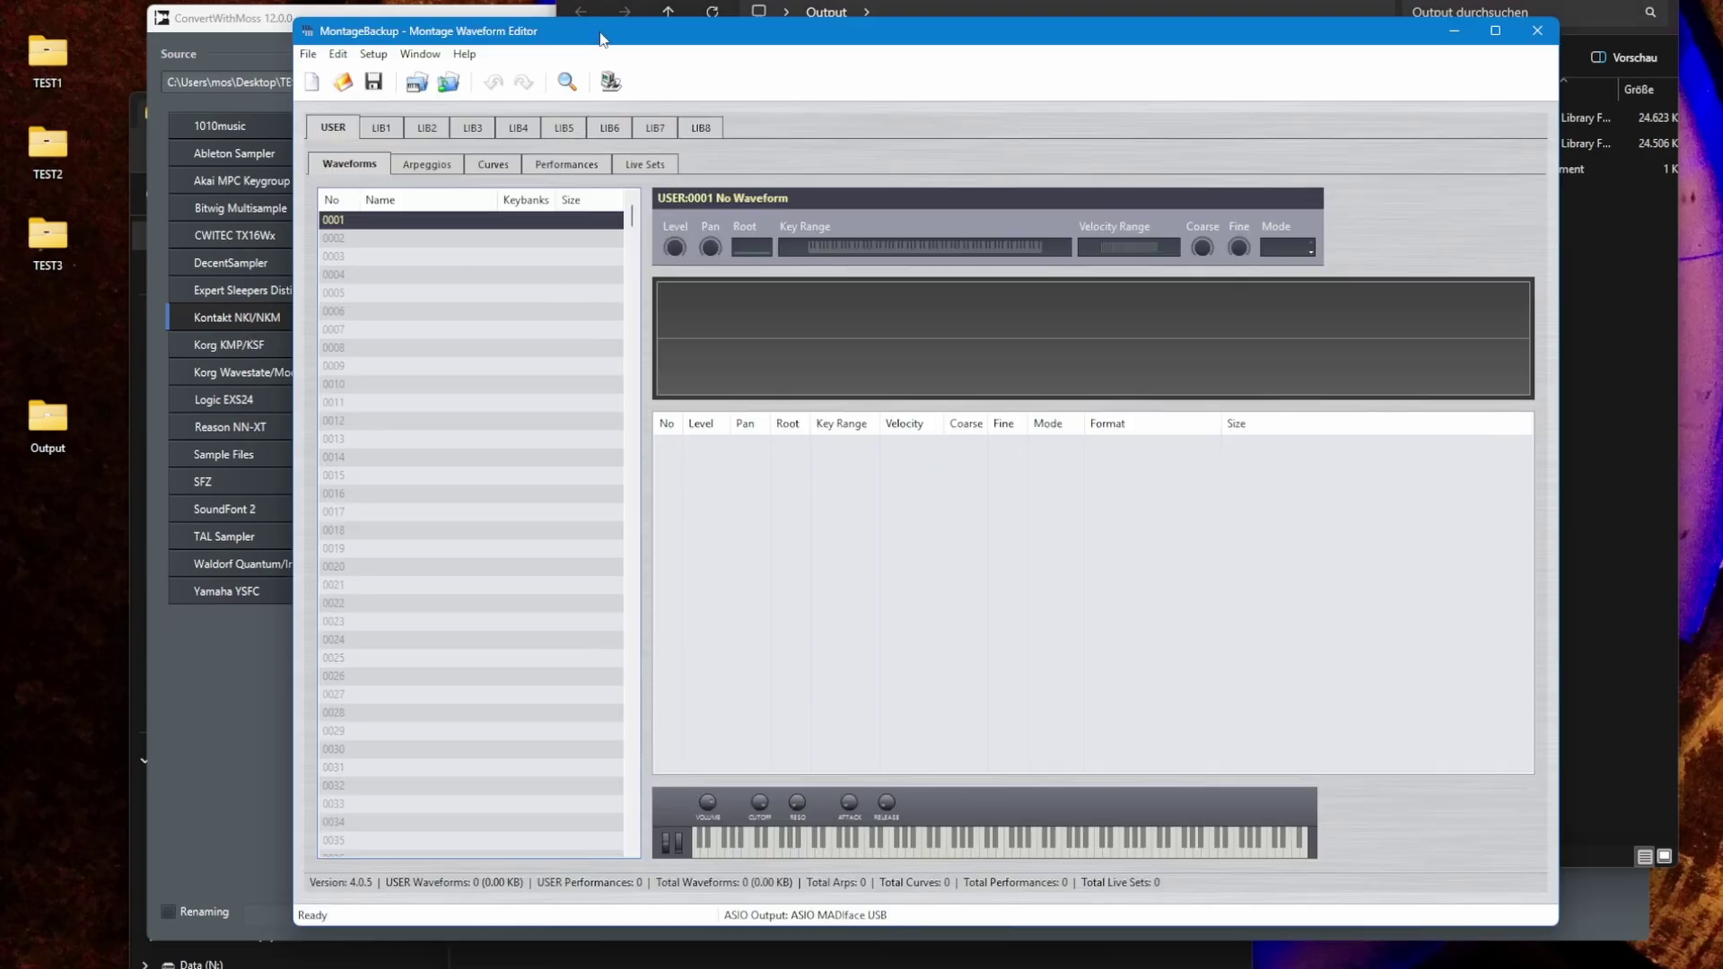
left_click_drag(600, 39, 522, 40)
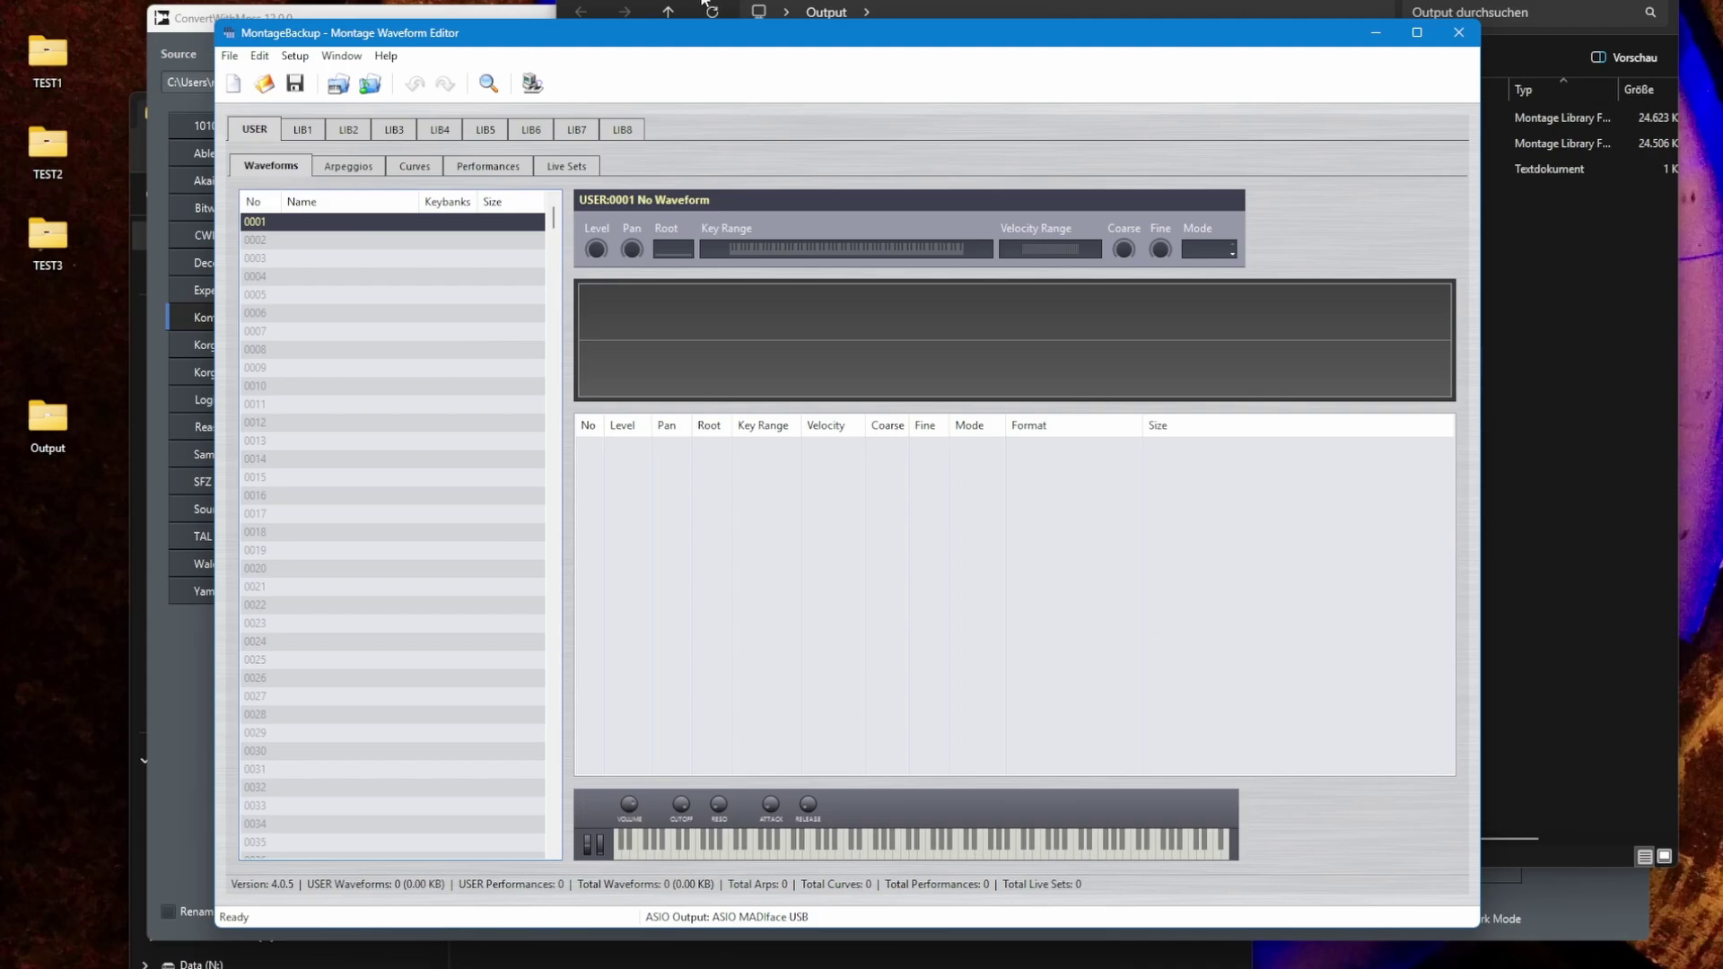
Load 01W Analog Pad.X7L into Montage Waveform Editor and view its 31 looped stereo keybanks.
left_click(1121, 13)
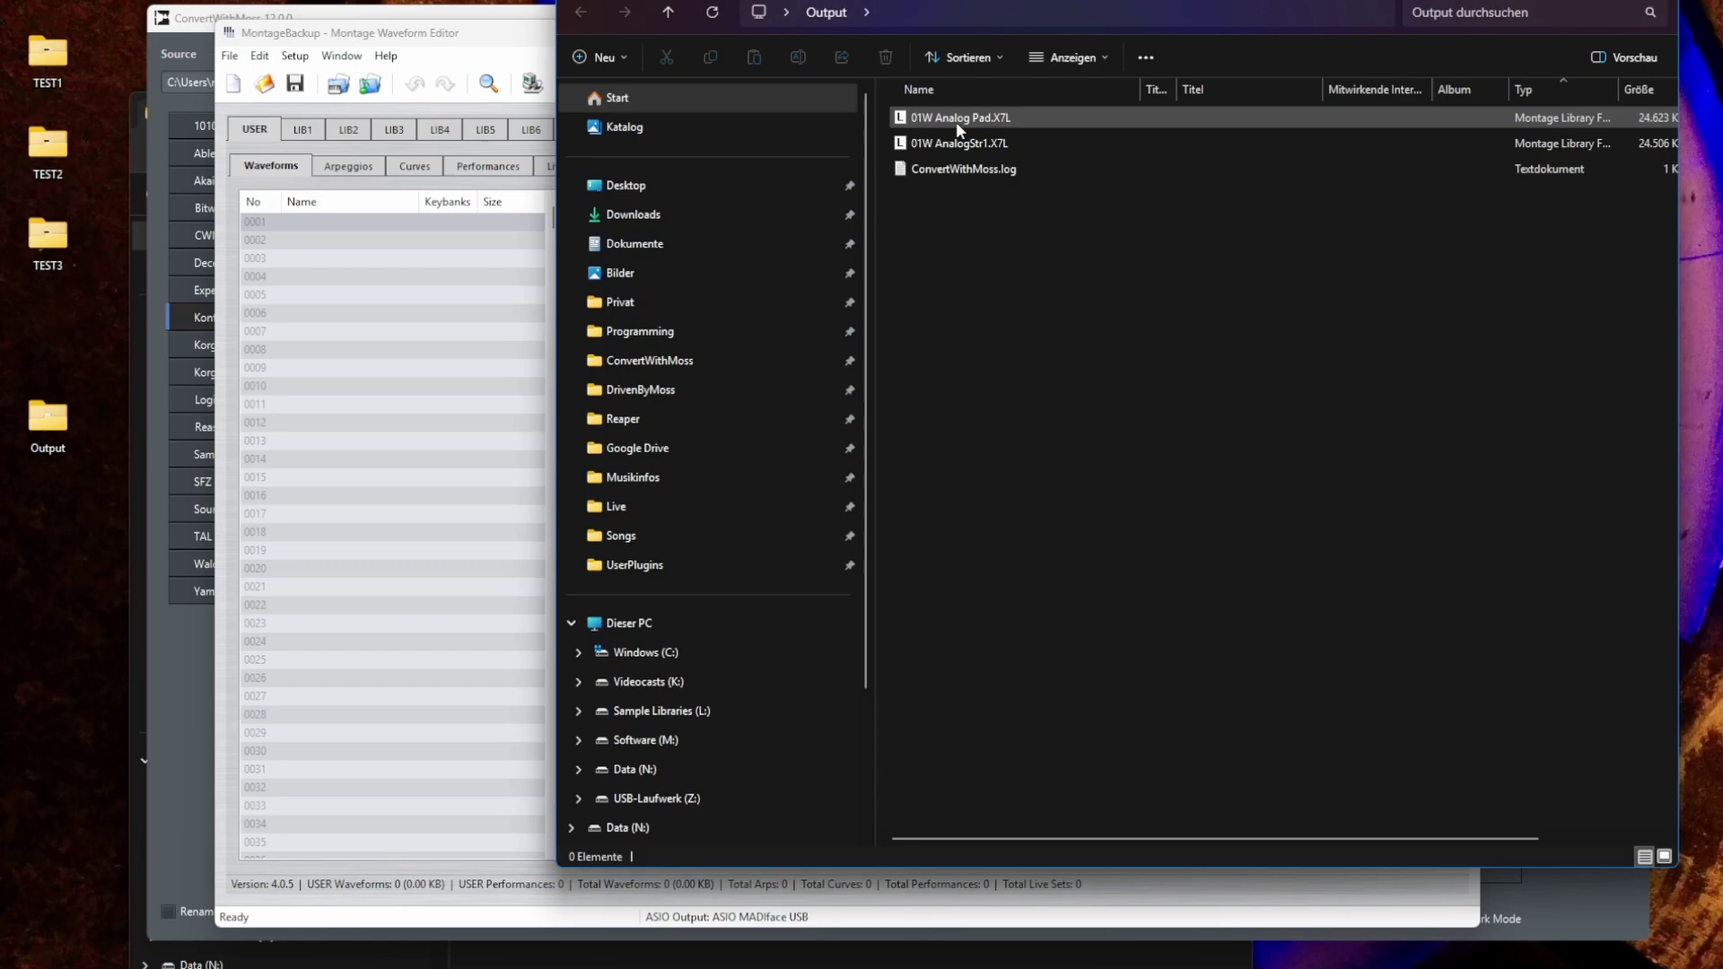
left_click(274, 38)
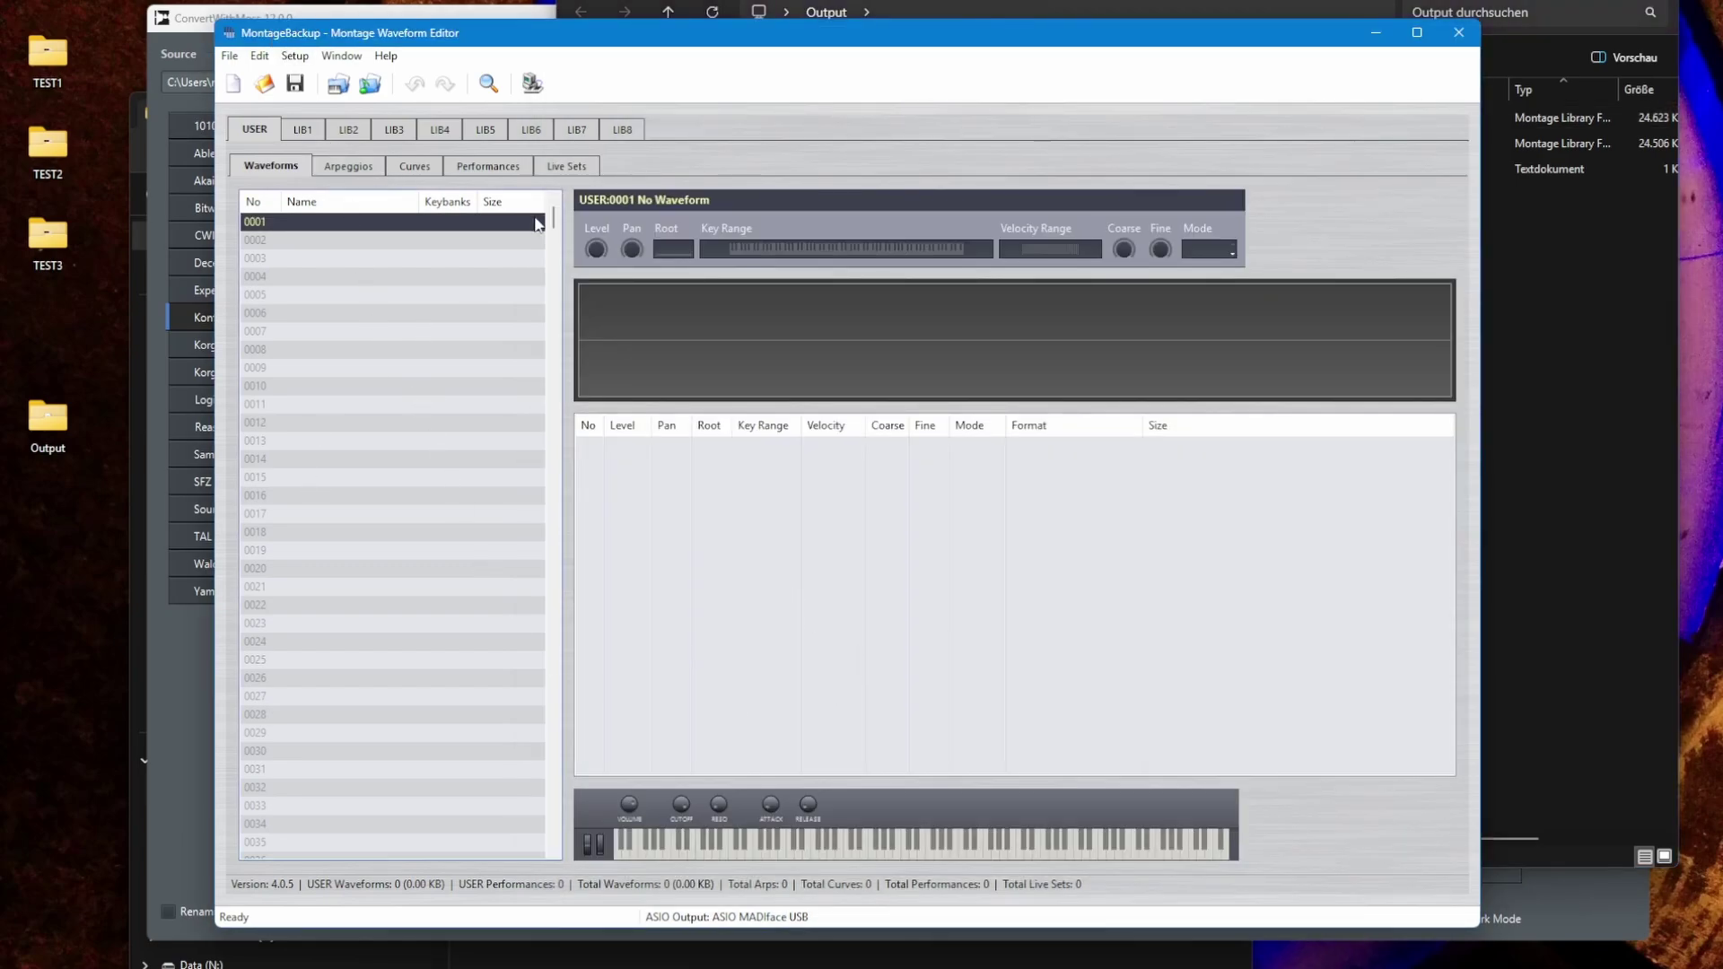
left_click(488, 165)
left_click(265, 172)
key("alt+Tab")
left_click_drag(969, 121, 393, 354)
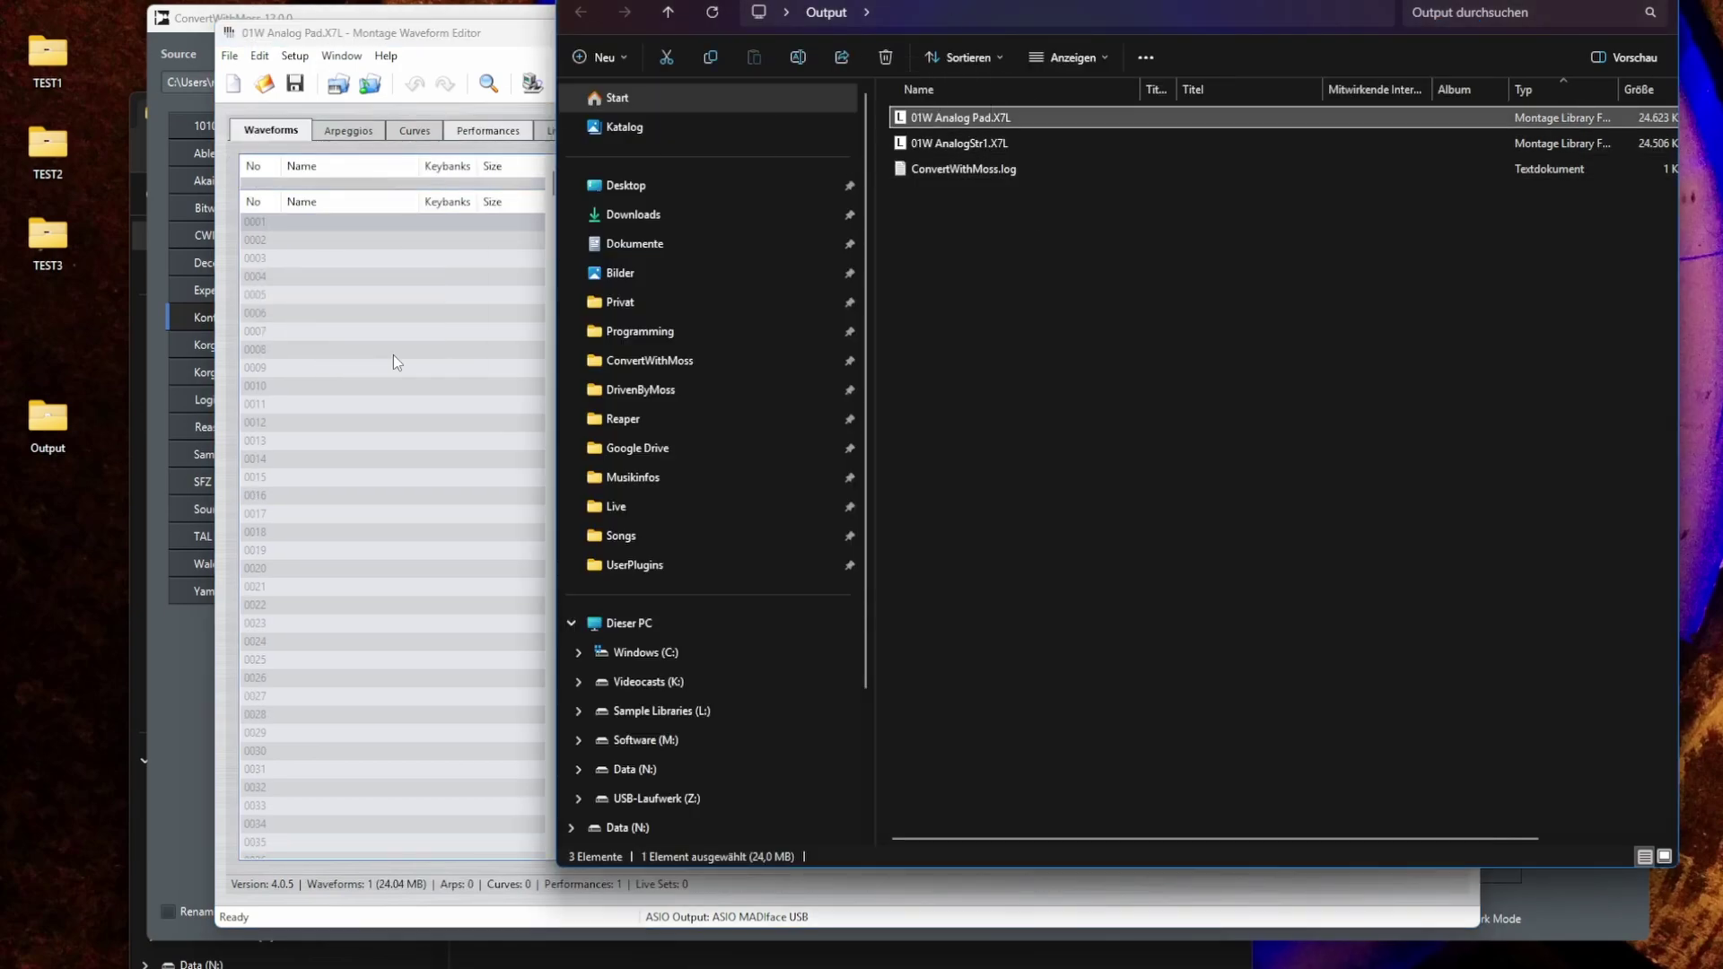
left_click(270, 132)
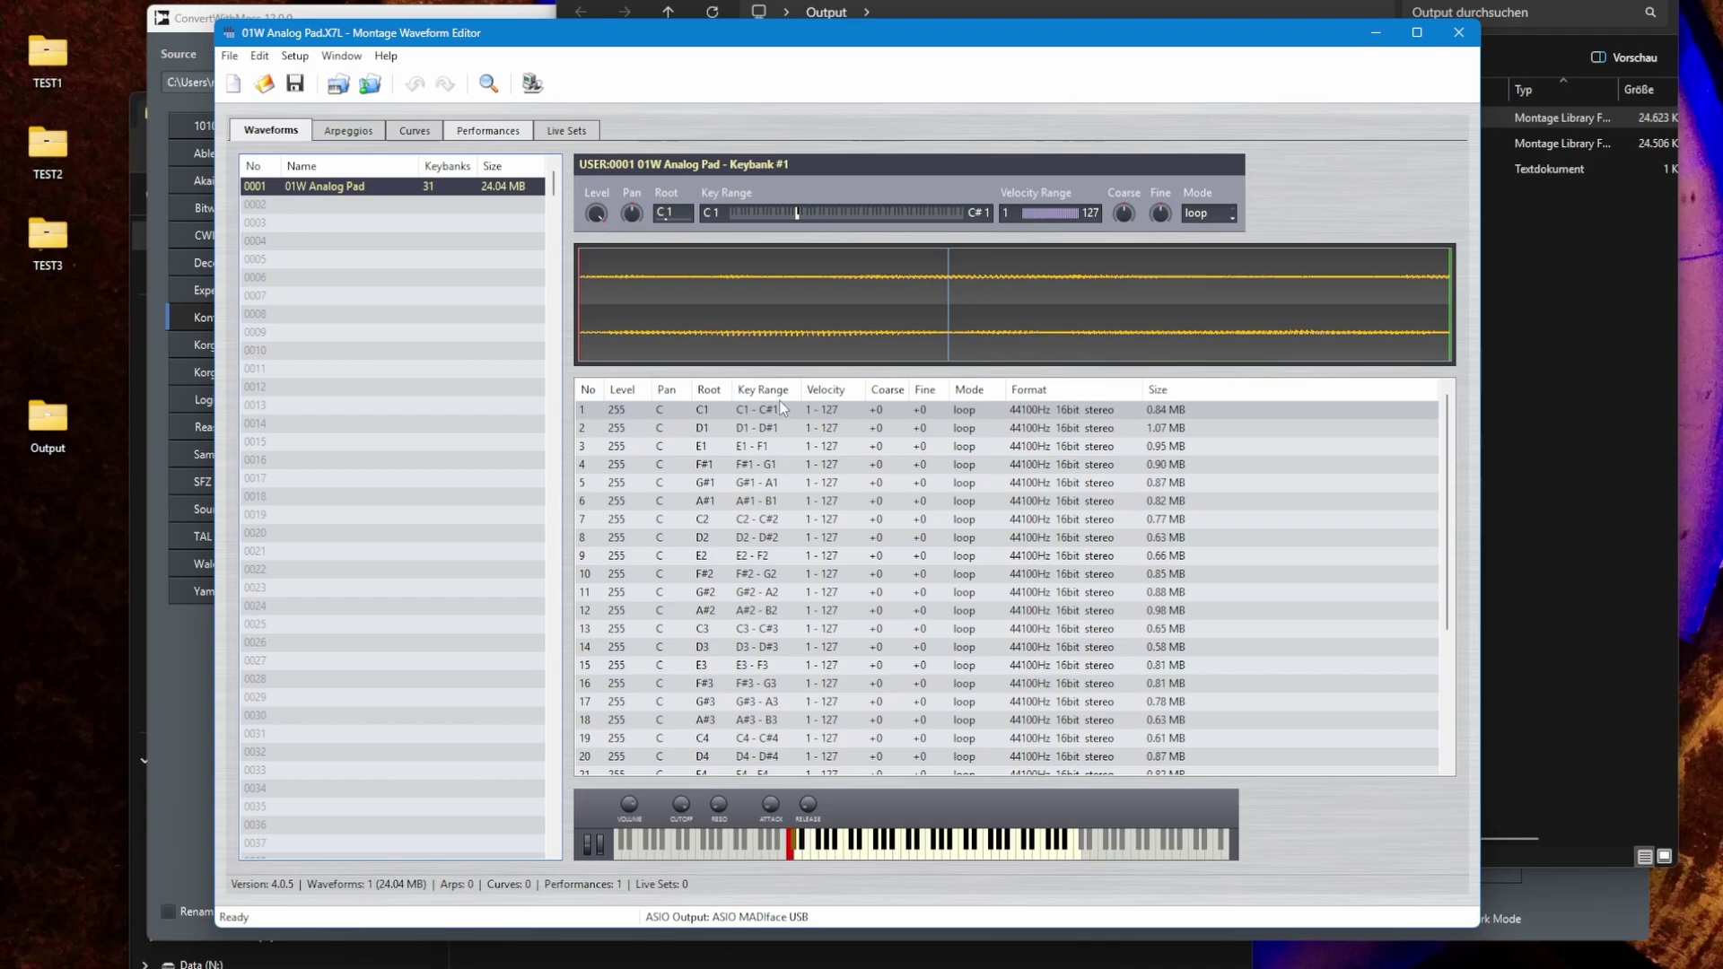
Inspect the Analog Pad performance (Pd:Choir), then load 01W AnalogStr1.X7L into a second editor window.
left_click(504, 135)
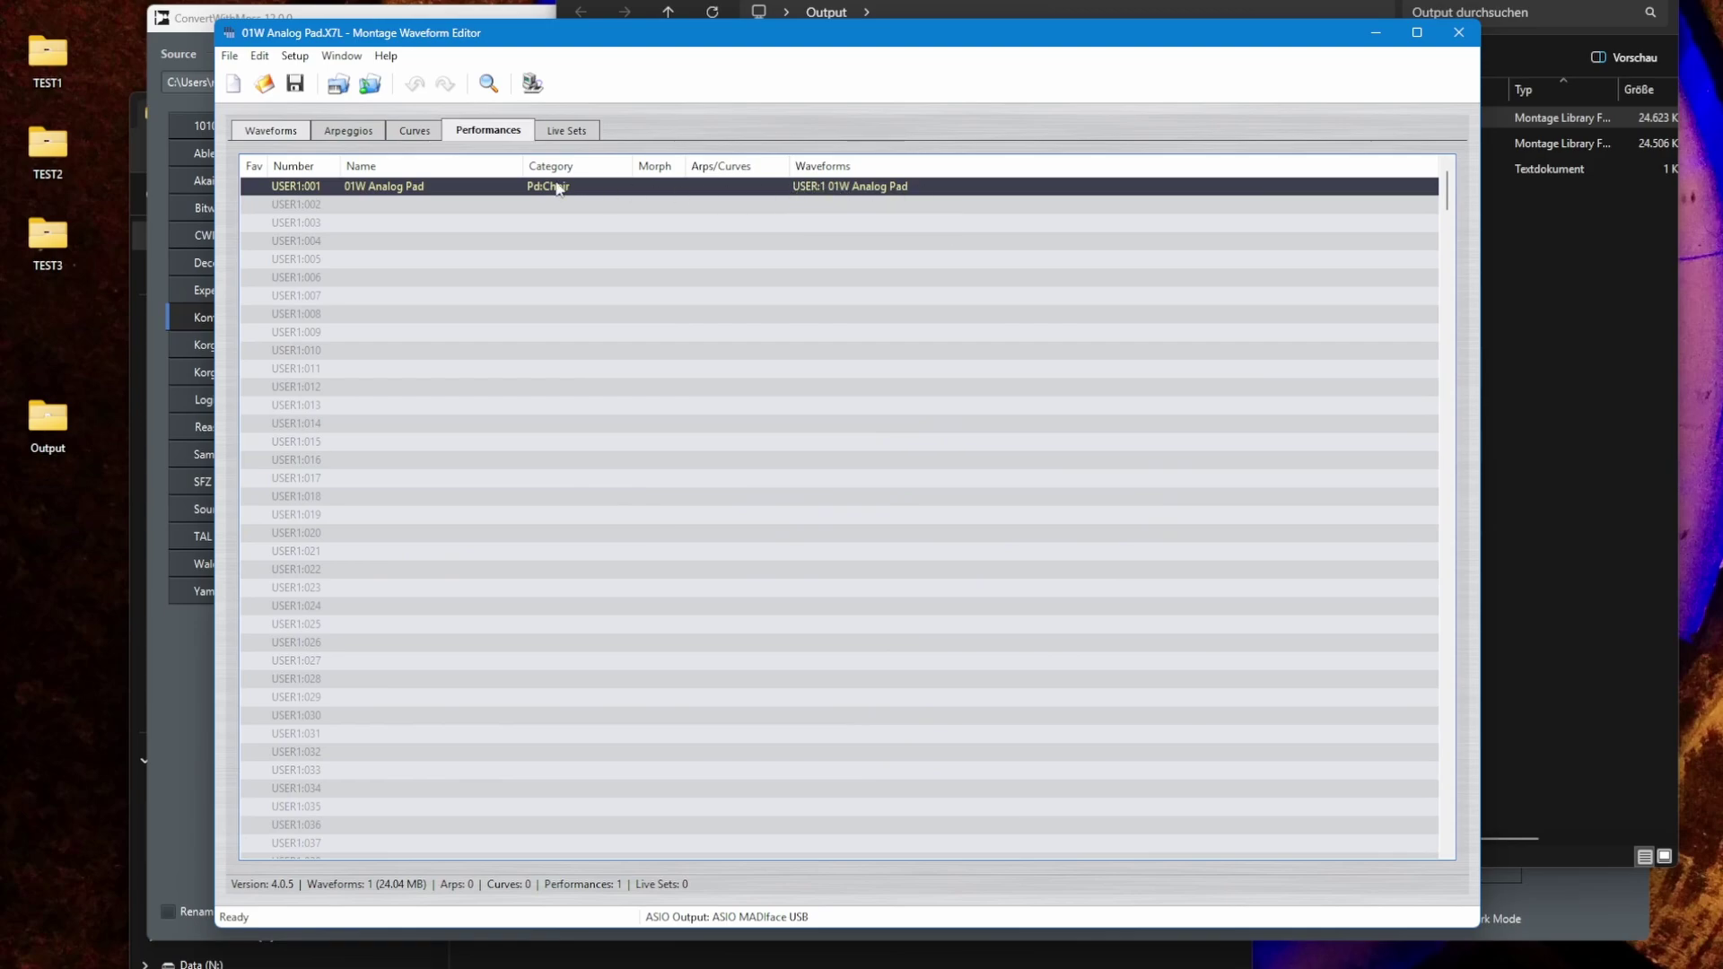
left_click(808, 187)
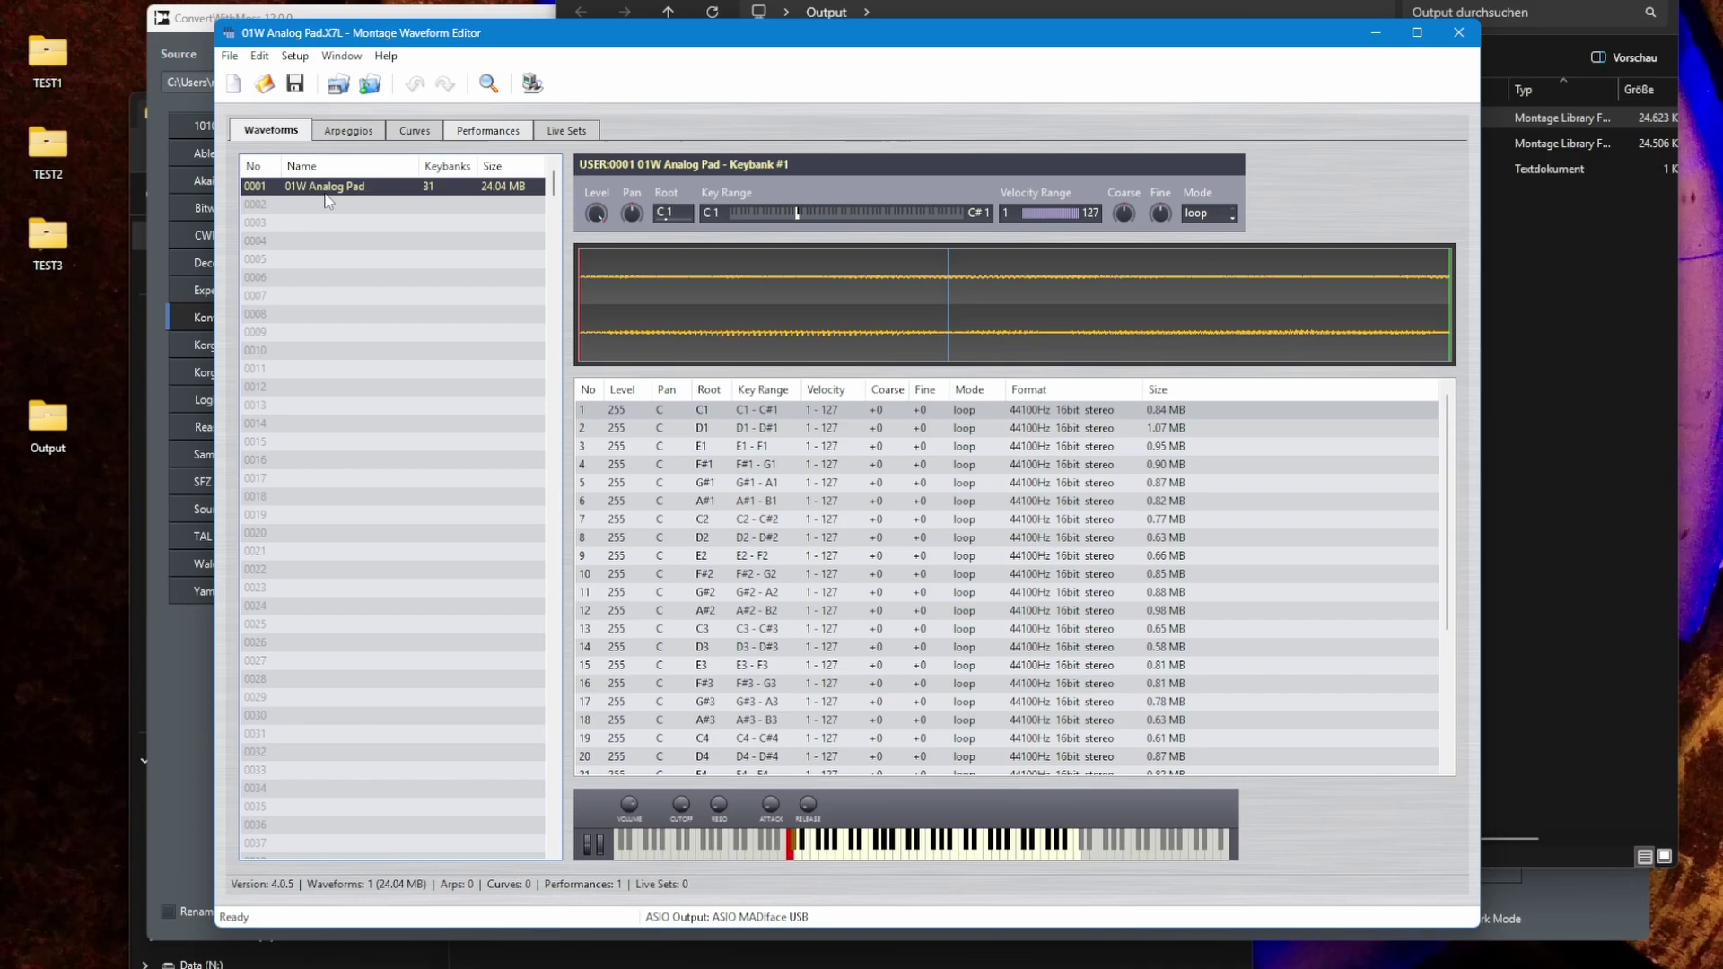
left_click(459, 135)
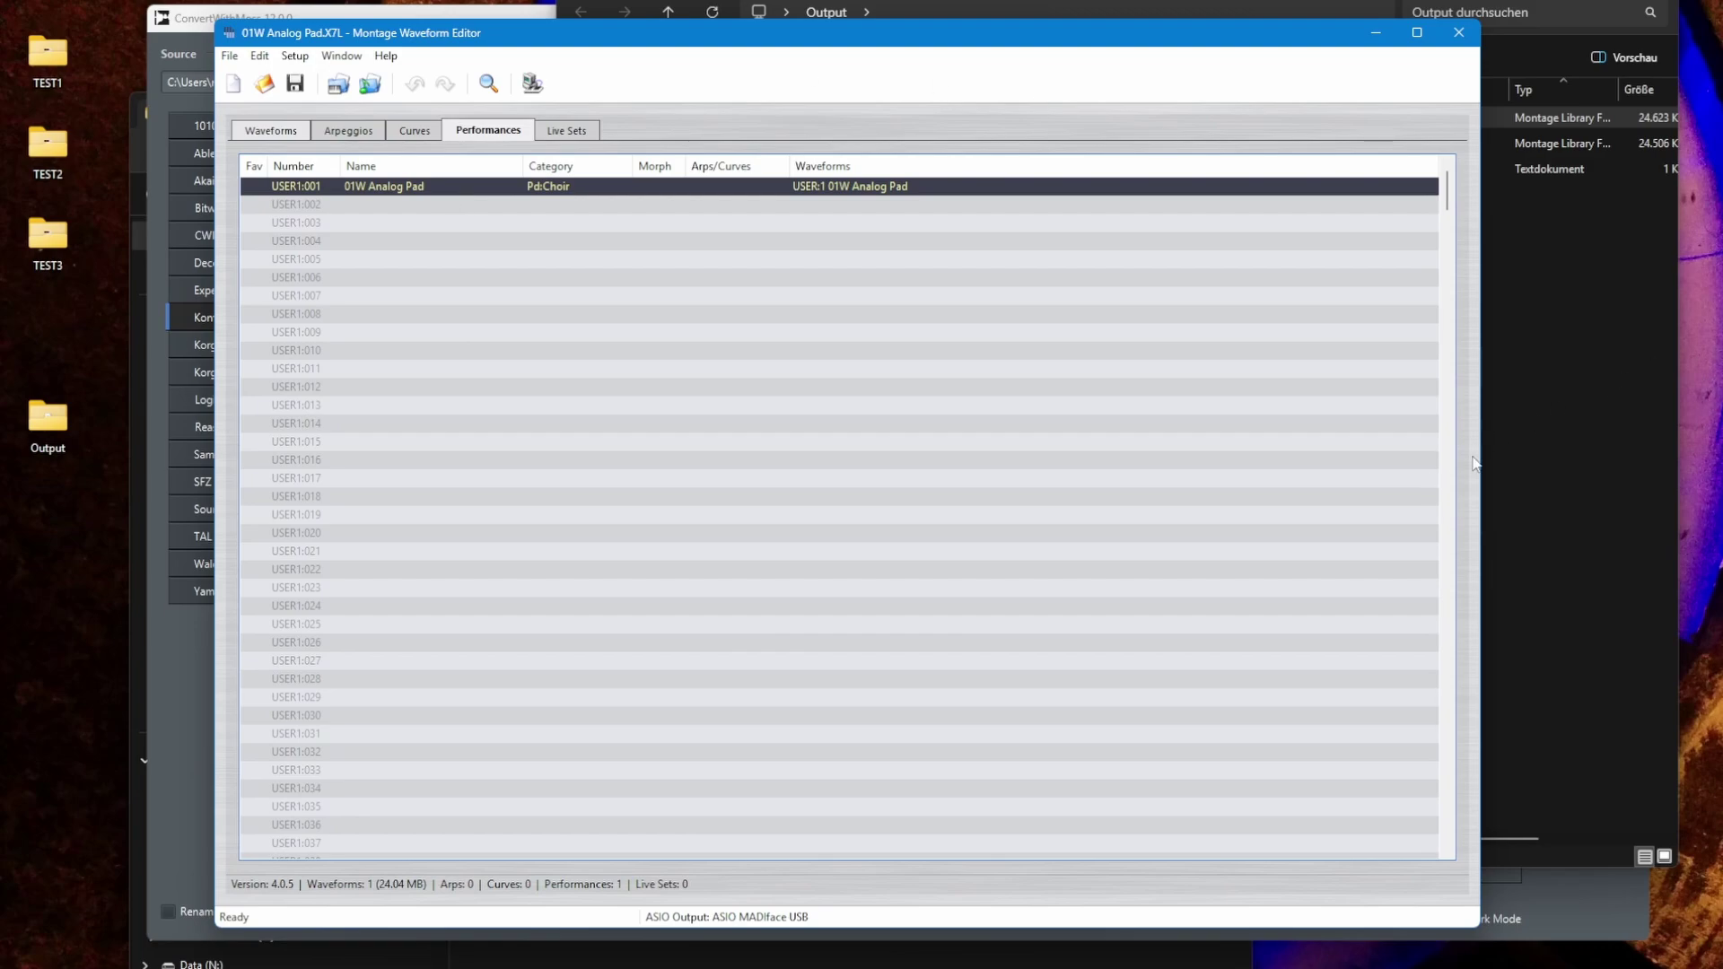
left_click(1558, 427)
left_click_drag(944, 153, 420, 328)
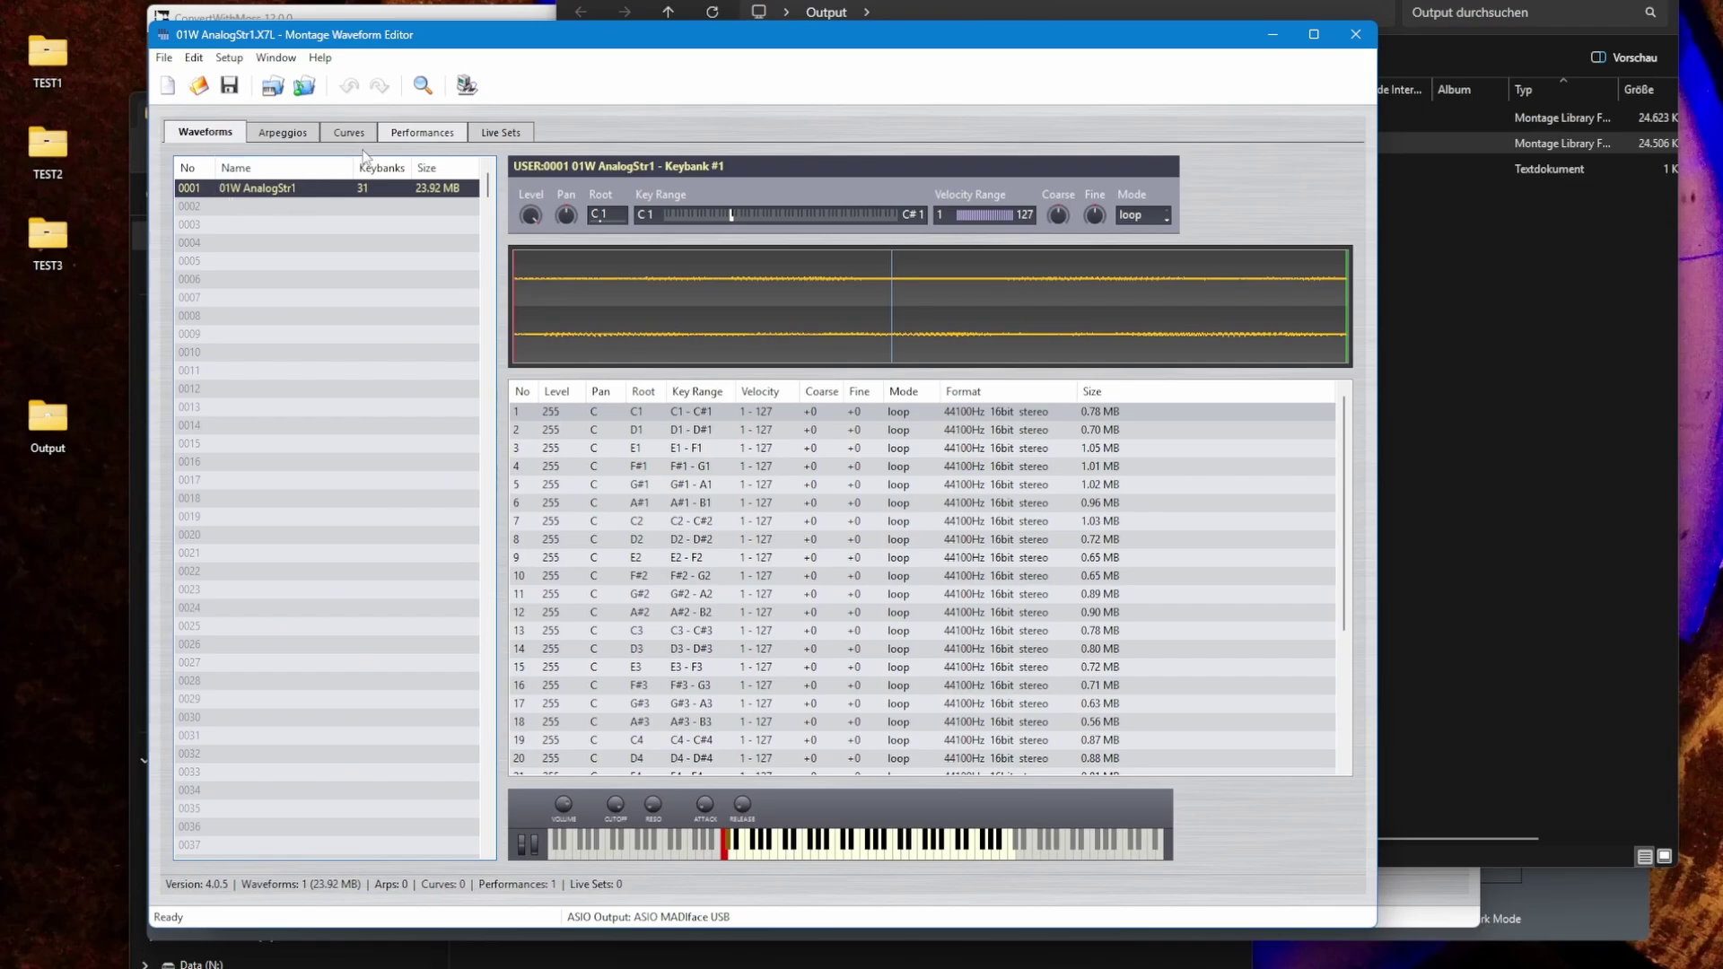
Check the AnalogStr1 performance, move the editor aside, and return to the ConvertWithMoss settings.
left_click(419, 133)
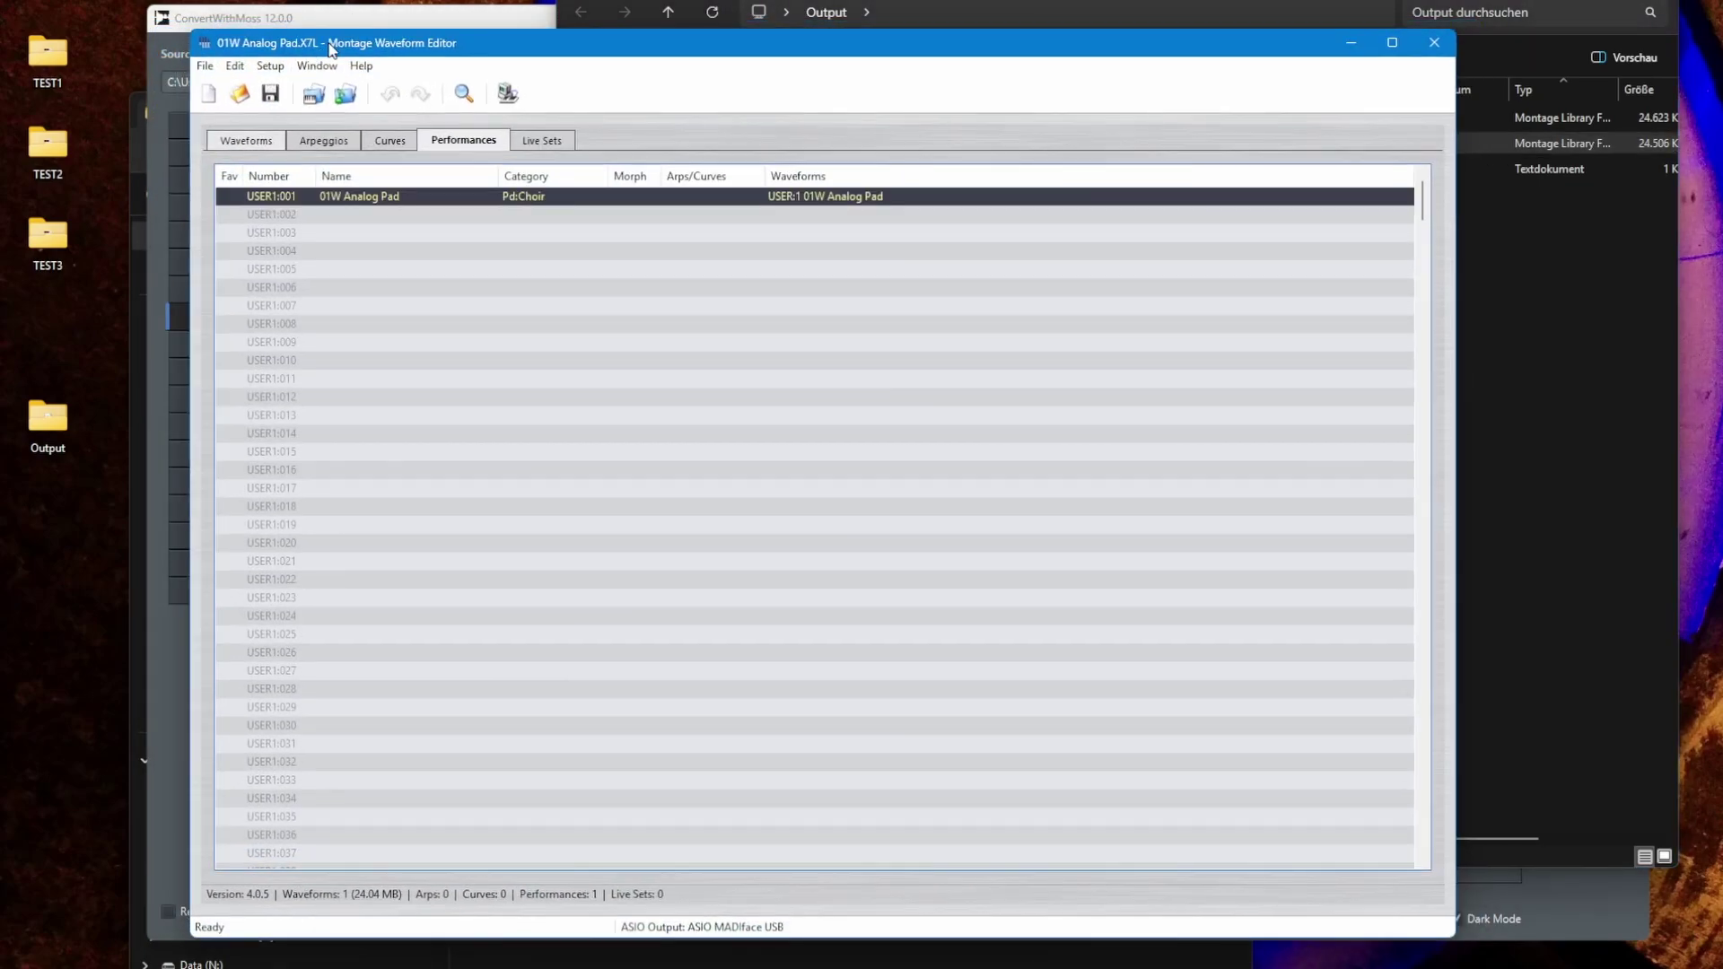
left_click_drag(332, 49, 300, 53)
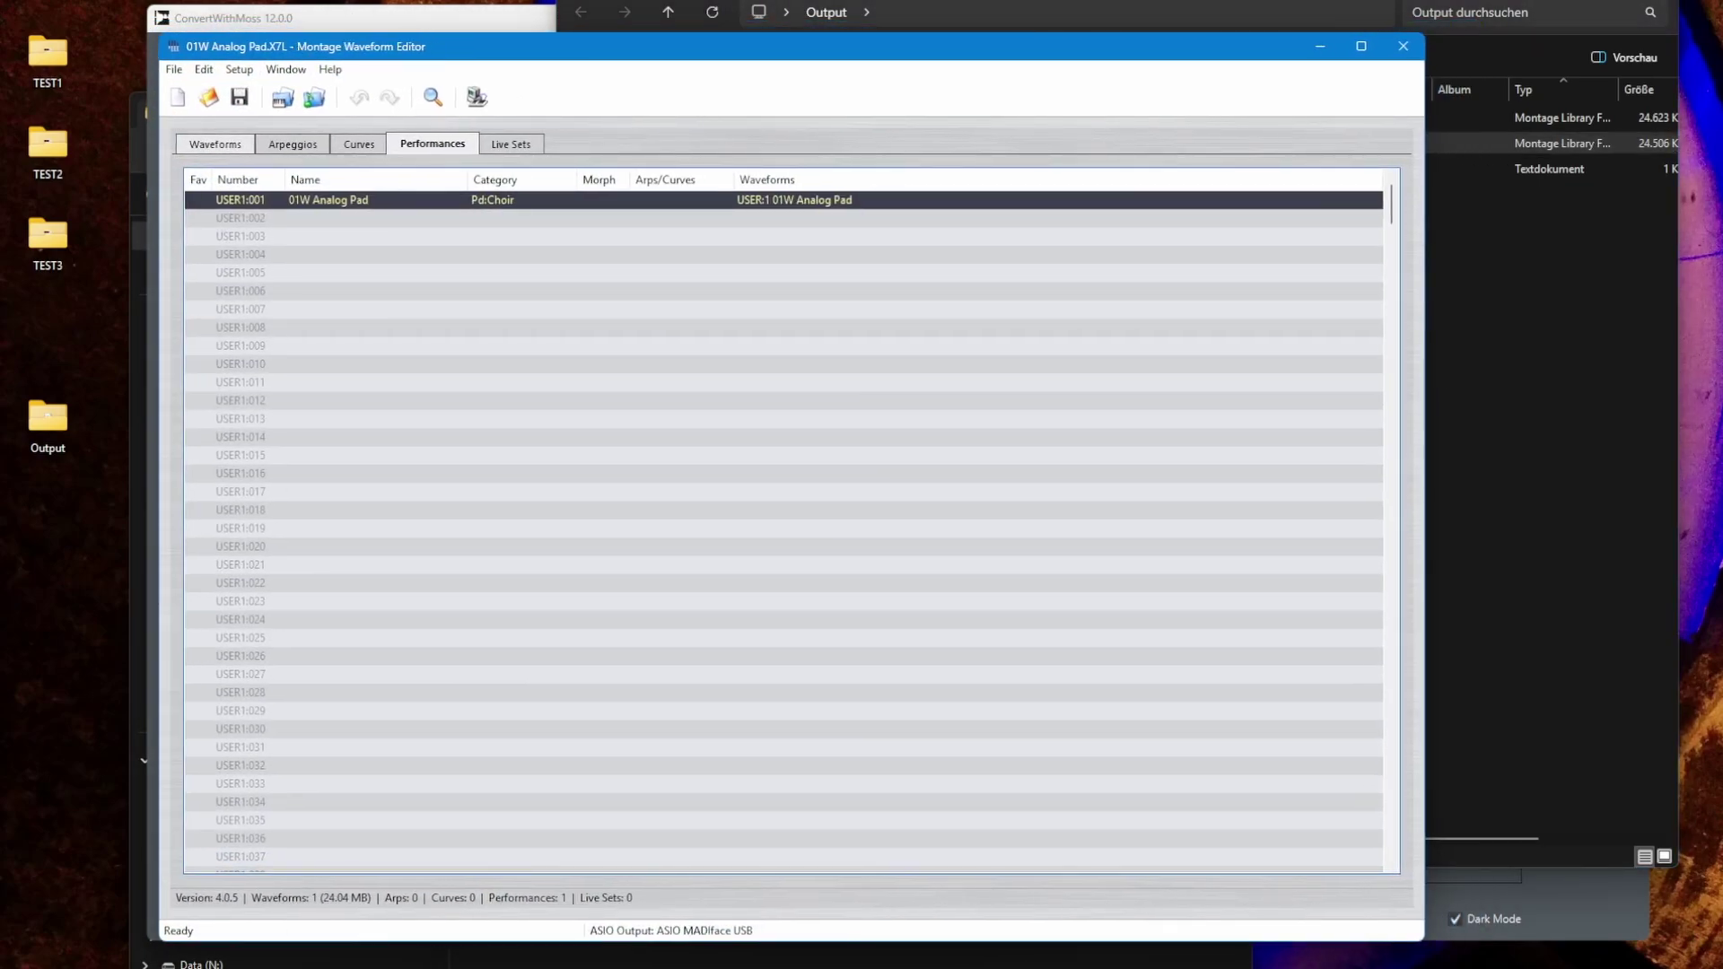
left_click(511, 9)
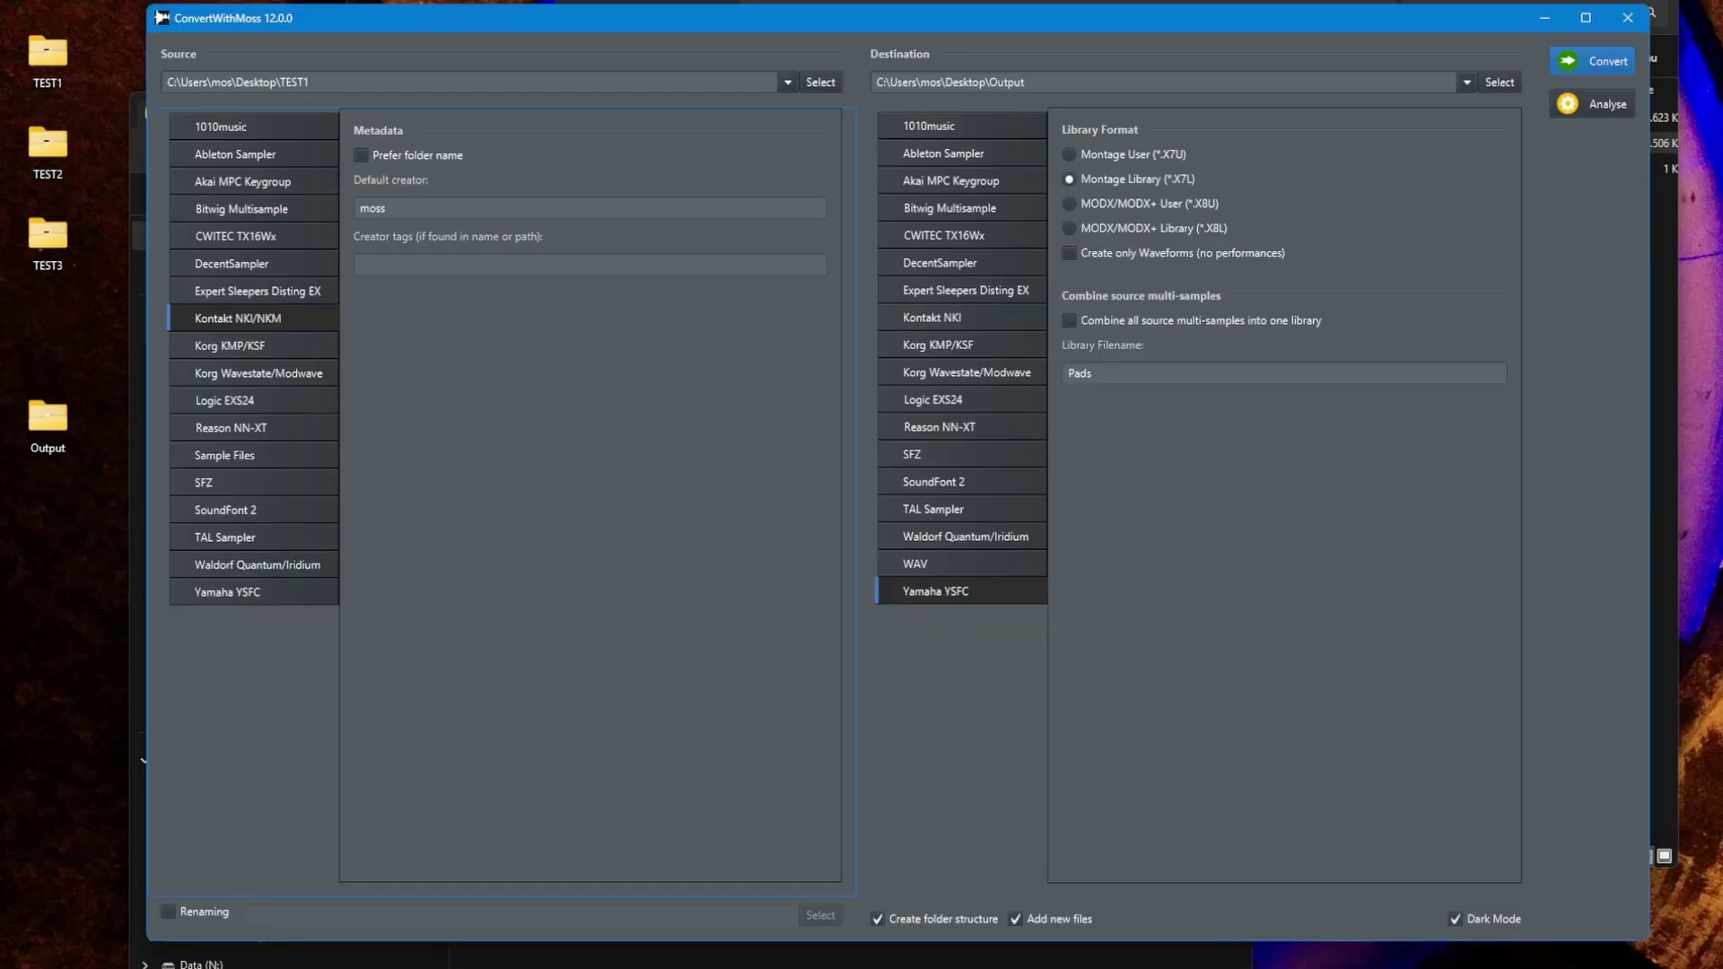
Convert both TEST1 instruments into one combined library 'Pads' and select the resulting Pads.X7L in Output.
left_click(1138, 321)
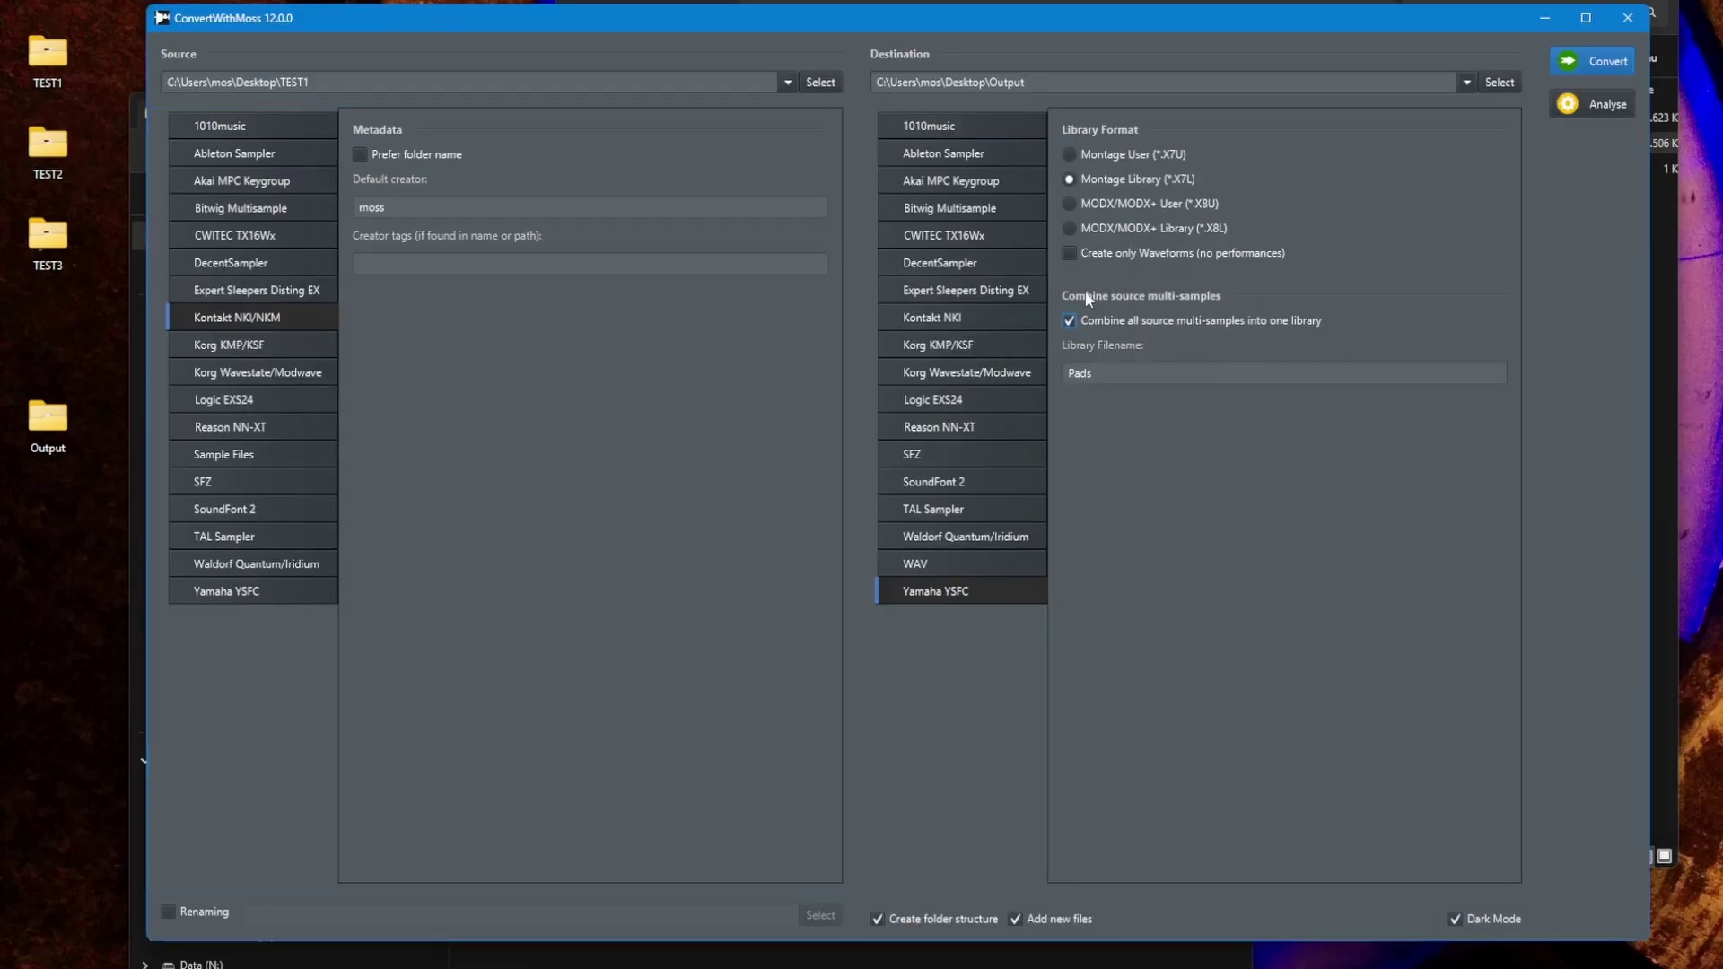
left_click(1122, 373)
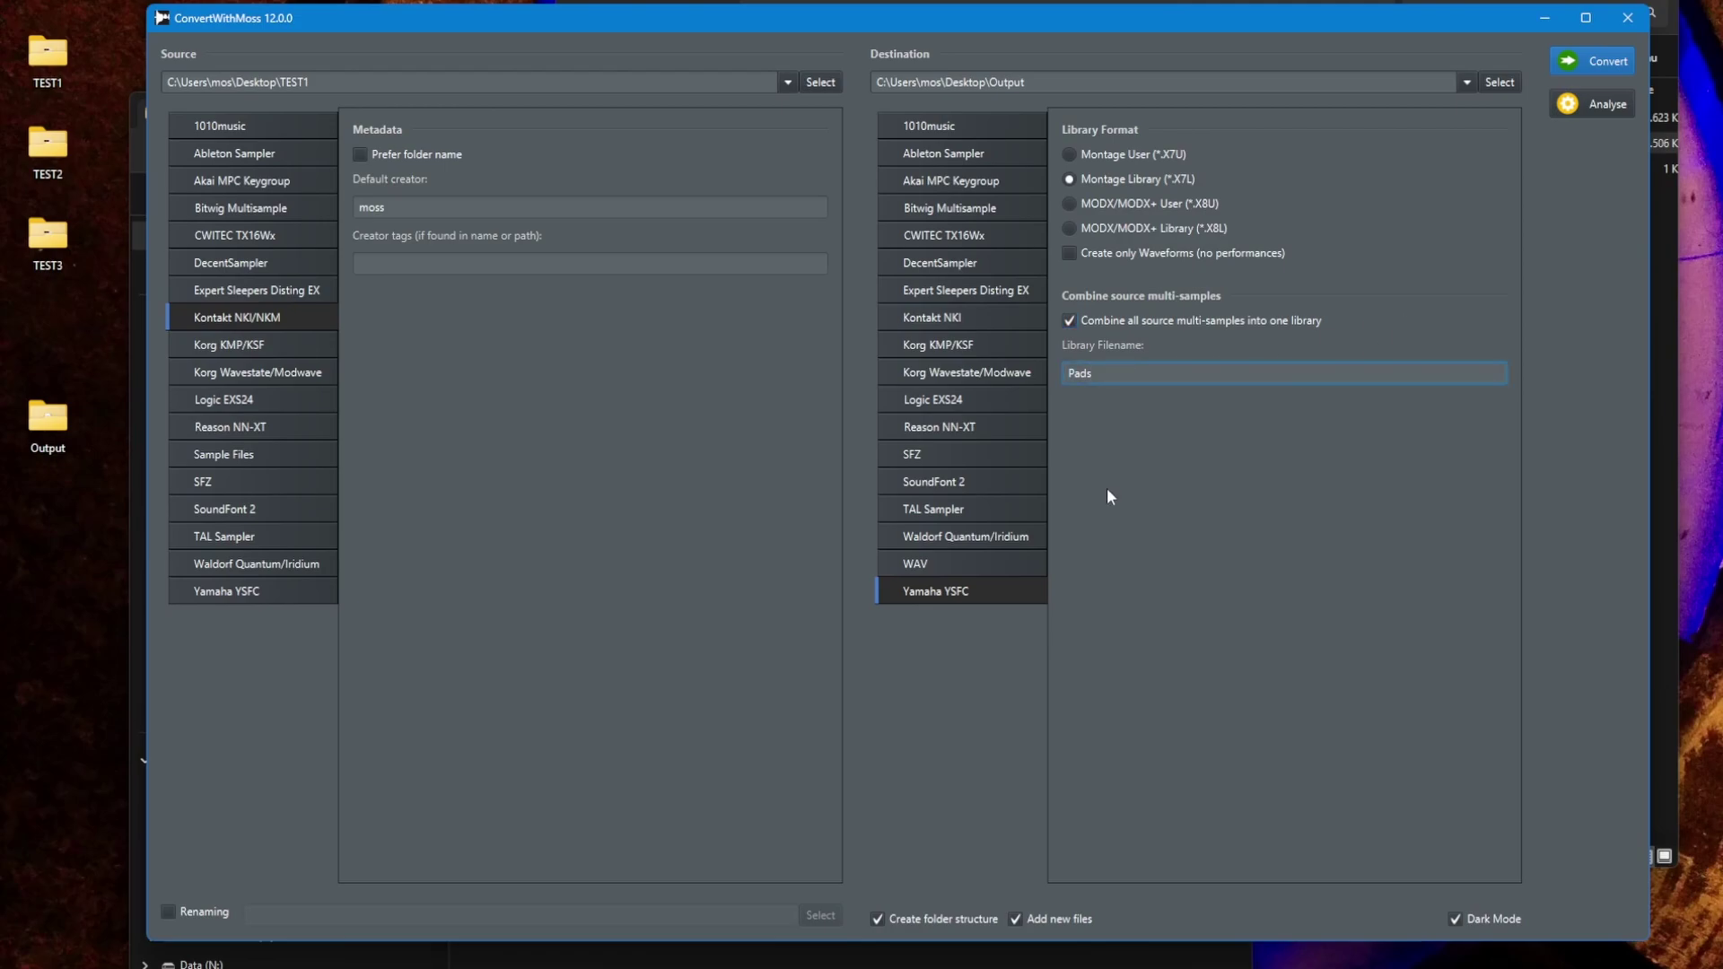
left_click(1607, 61)
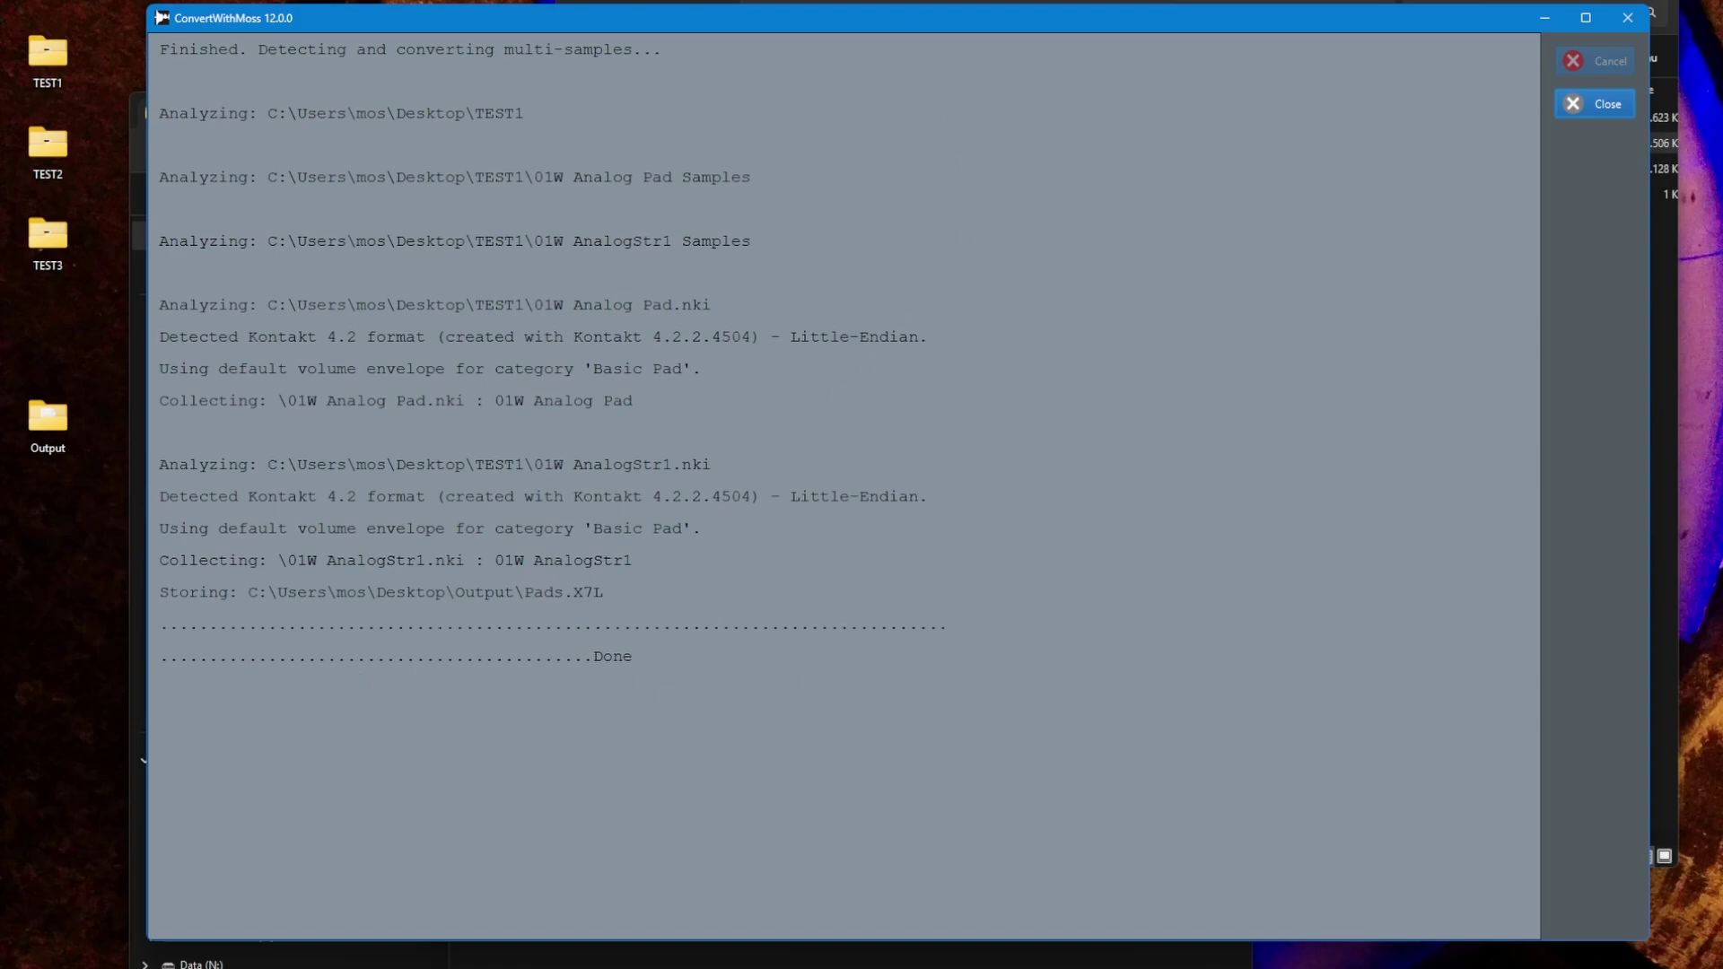
key("alt+Tab")
left_click(938, 171)
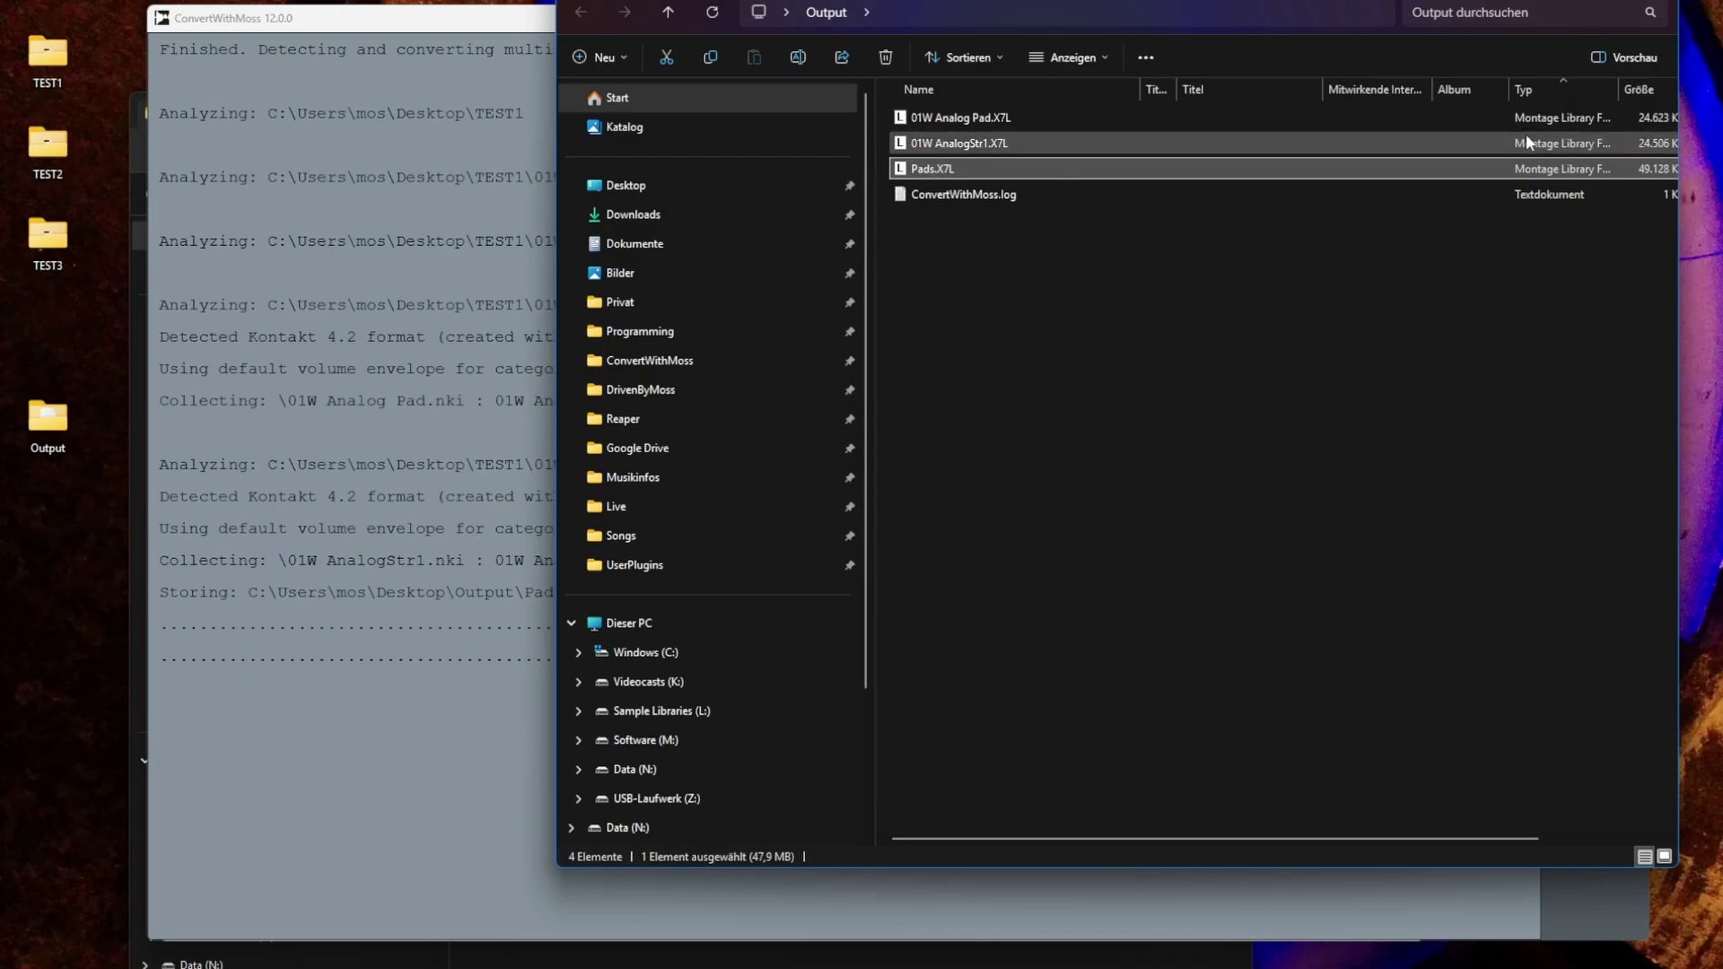
Open Pads.X7L and check the AnalogStr1 waveform and USER1:002 performance, then open the TEST2 folder.
mouse_move(915, 174)
double_click(922, 170)
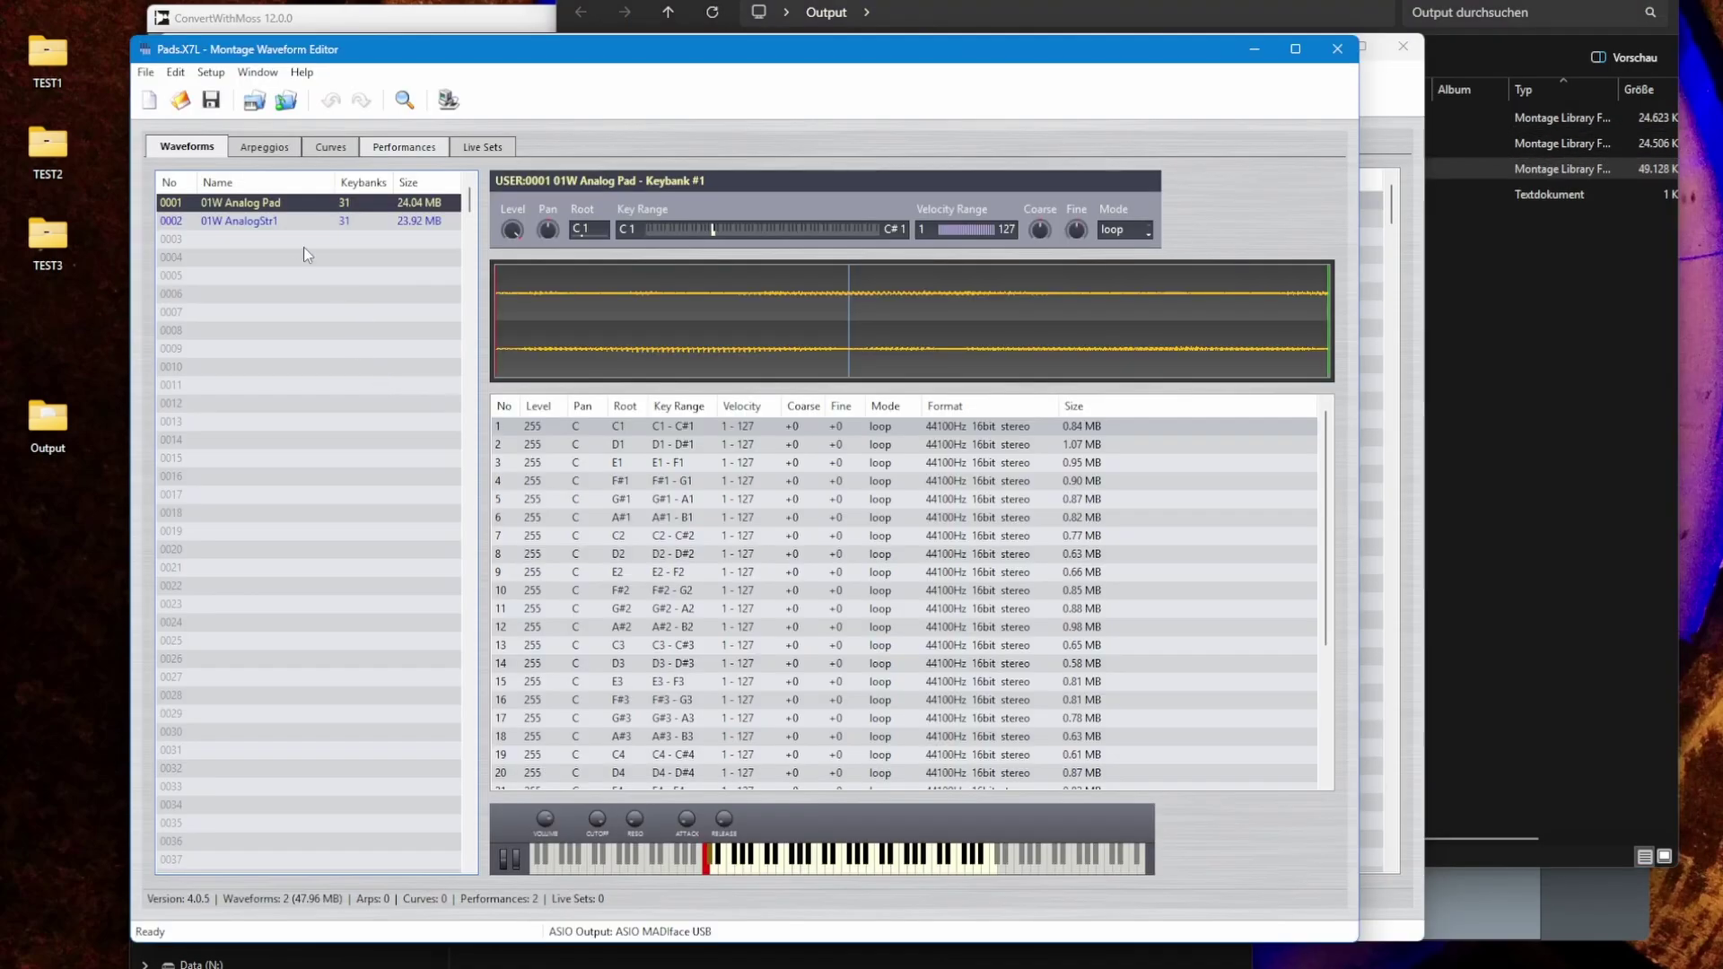
left_click(256, 220)
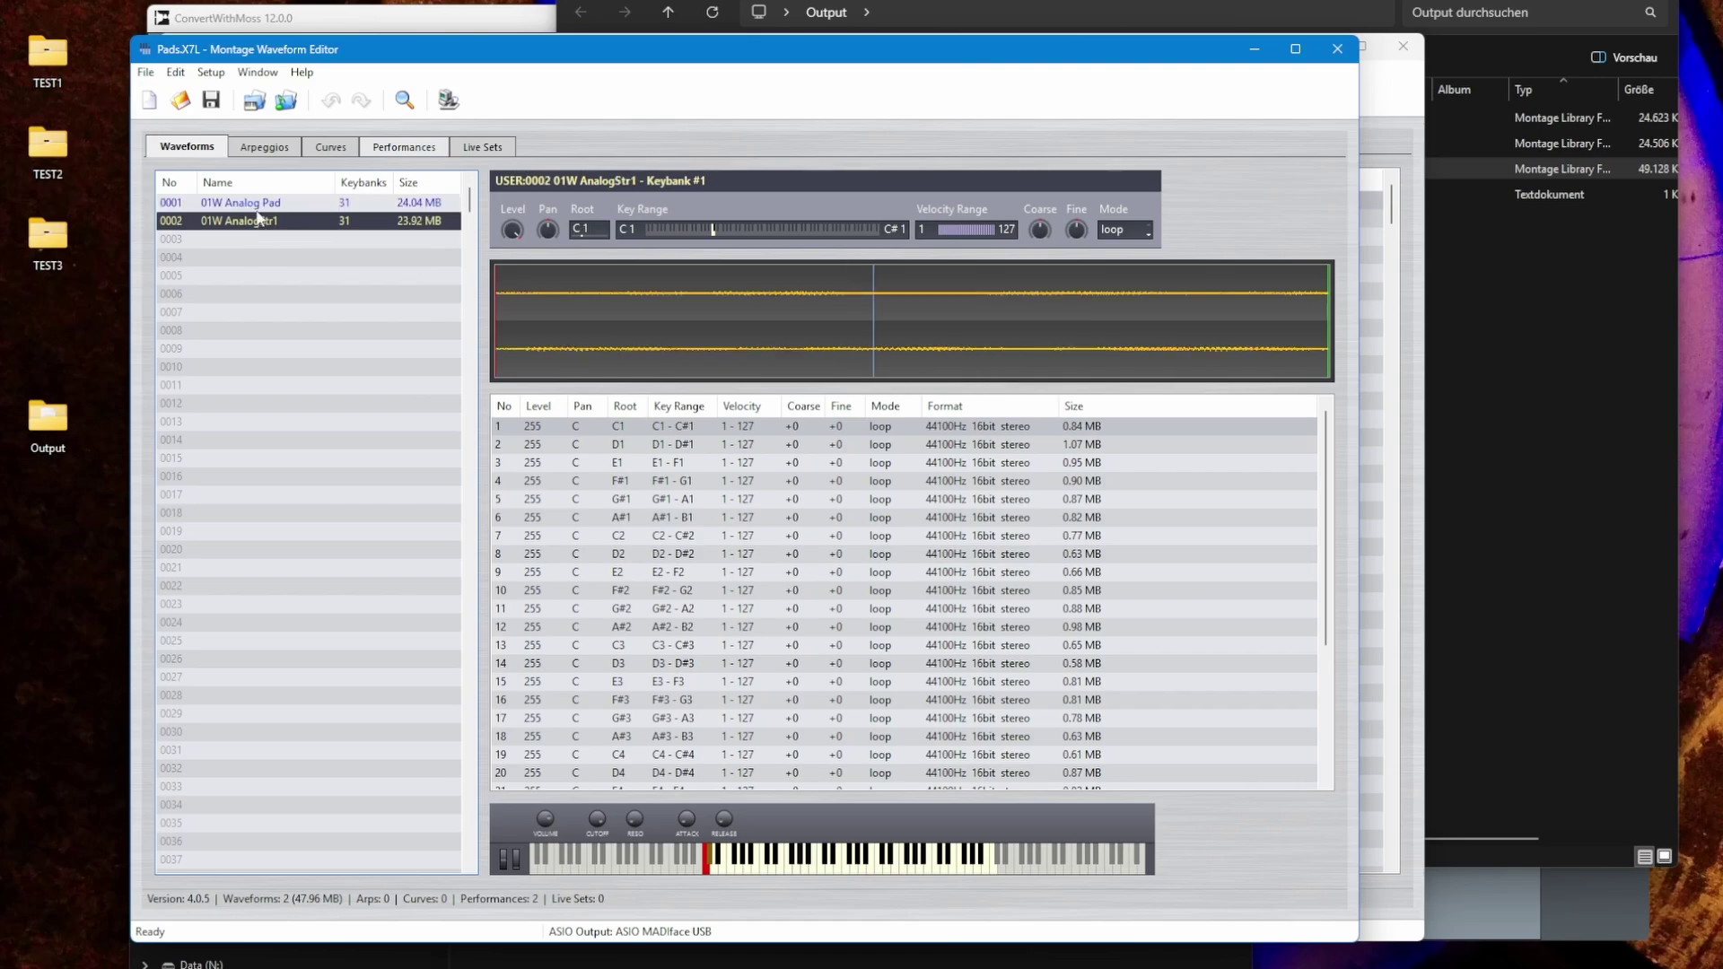
left_click(401, 147)
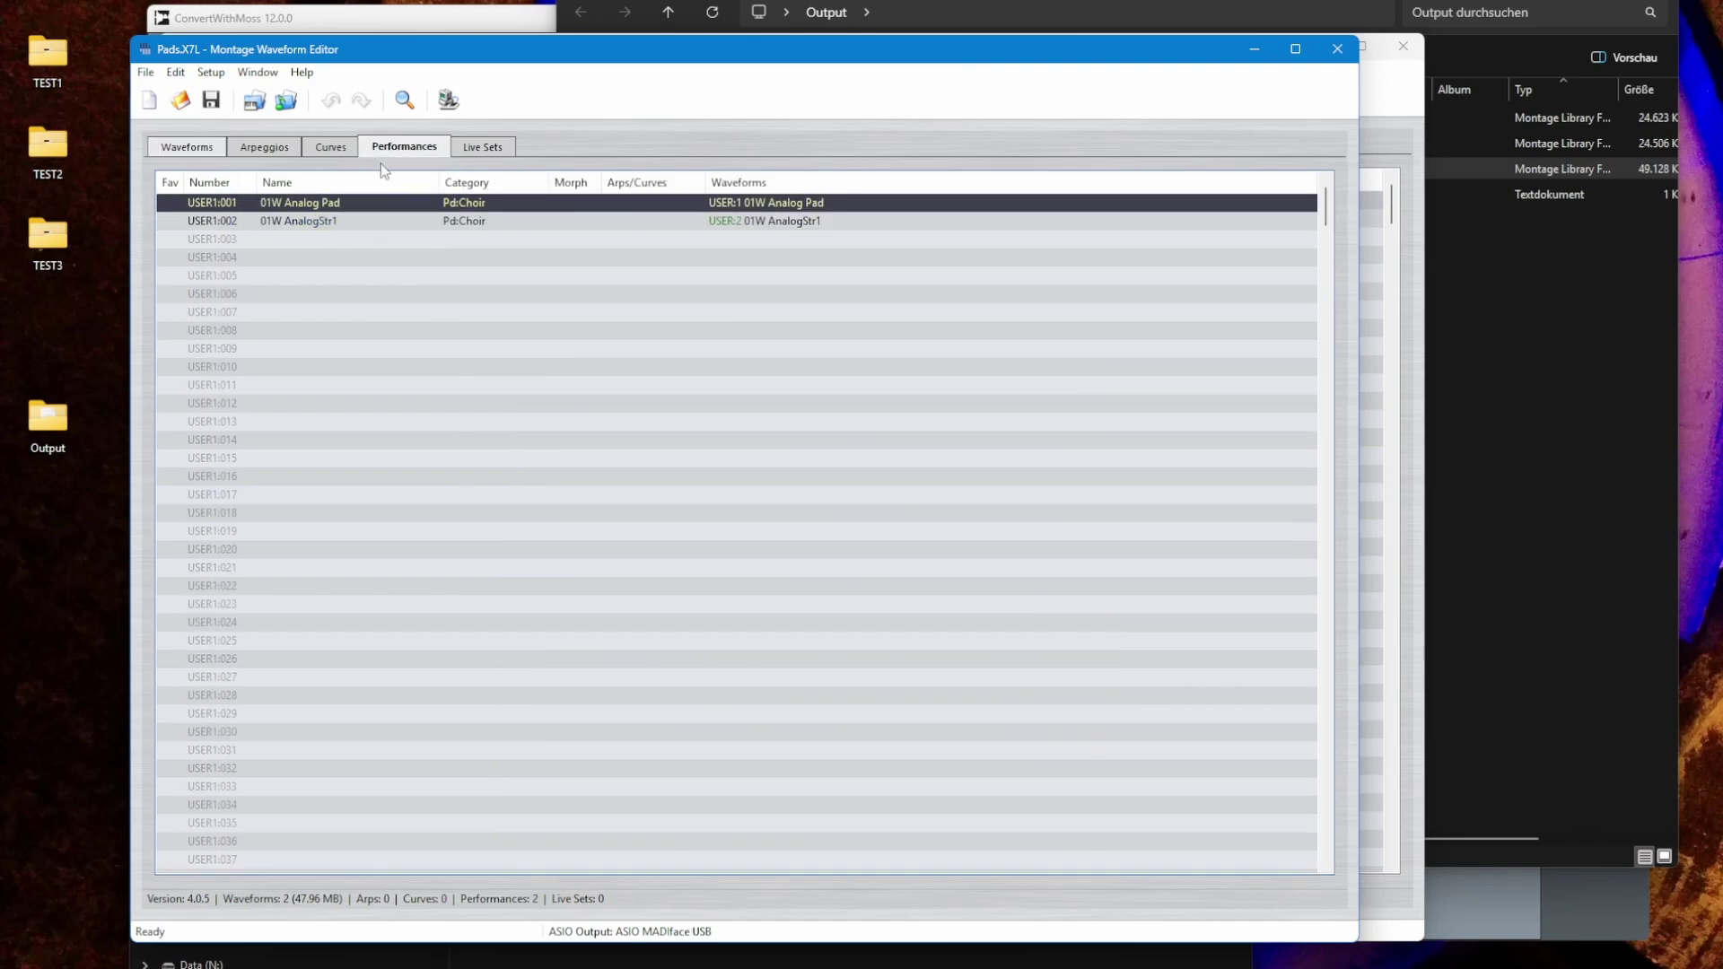
left_click(369, 223)
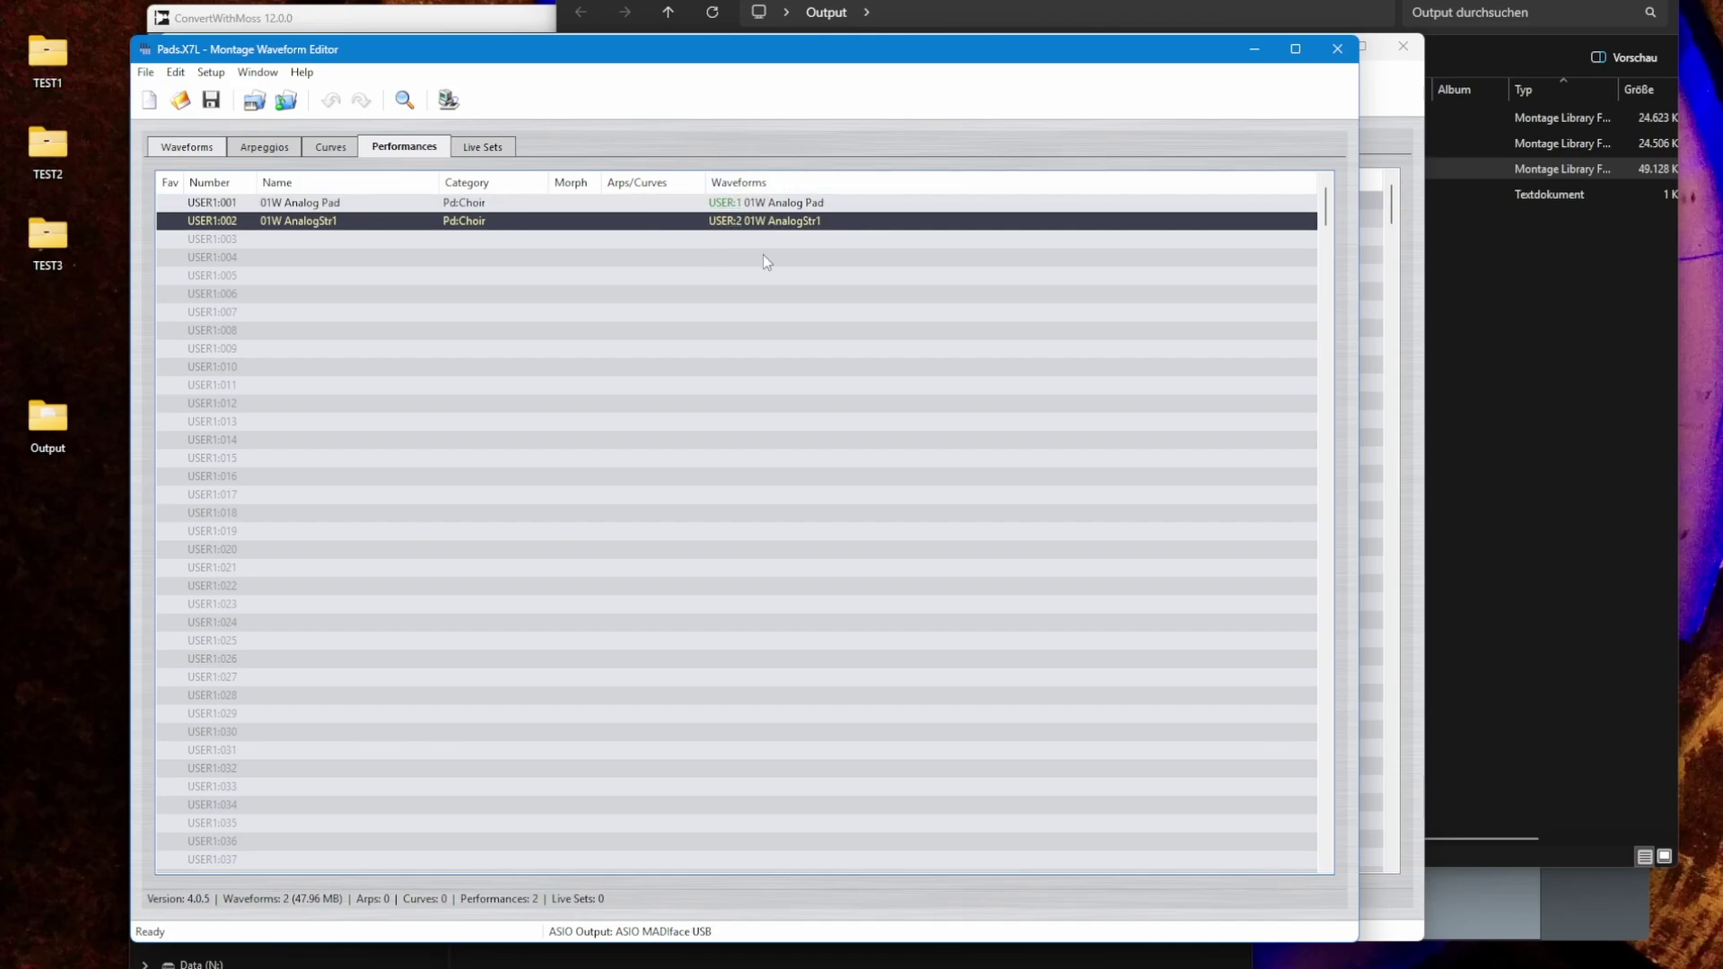
left_click(373, 21)
double_click(46, 151)
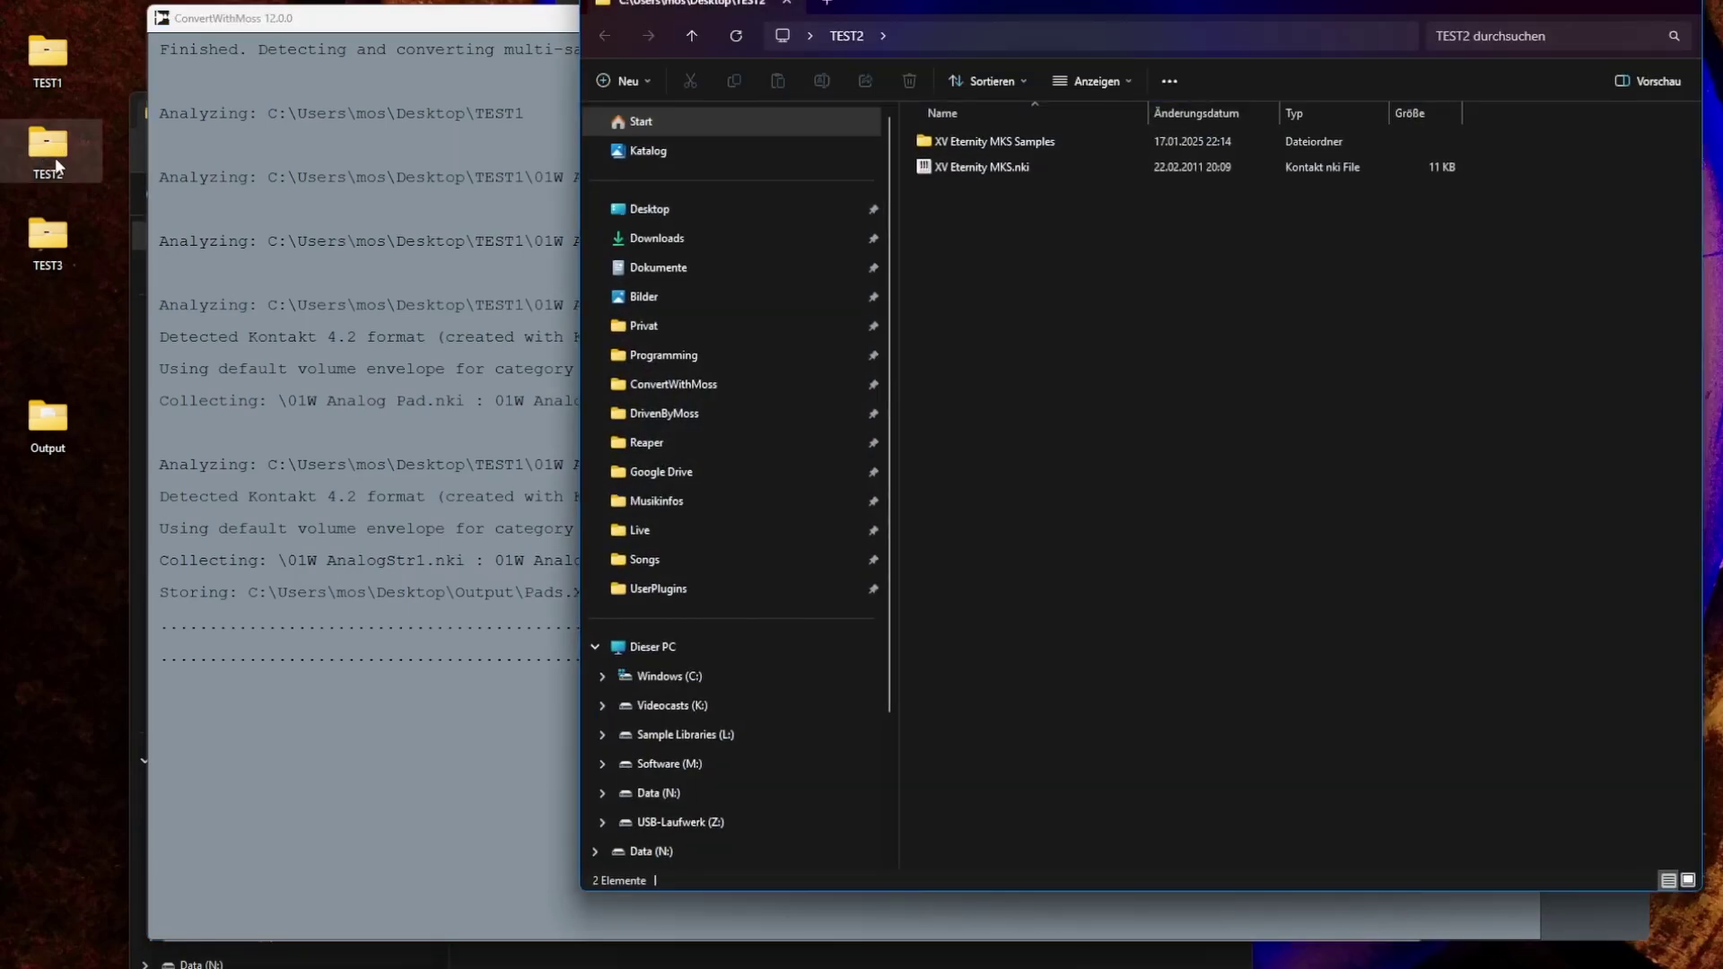
Change the converter's source folder from TEST1 to TEST2, which holds XV Eternity MKS.nki.
left_click(986, 170)
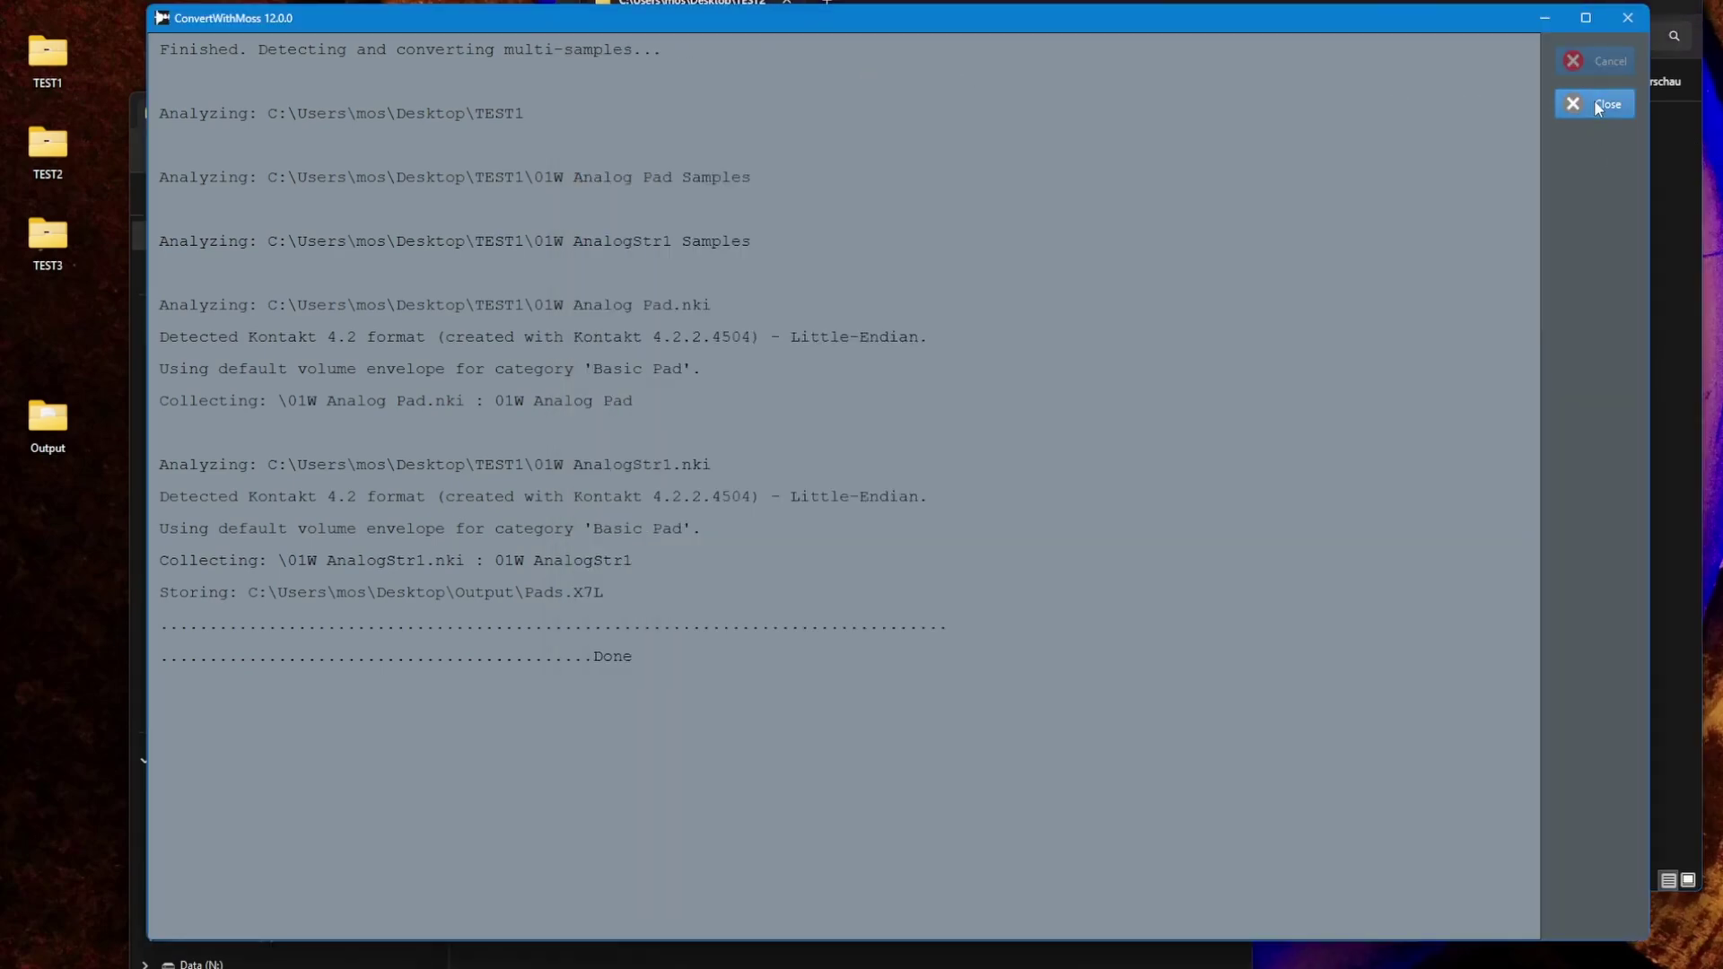
left_click(1594, 105)
left_click(371, 80)
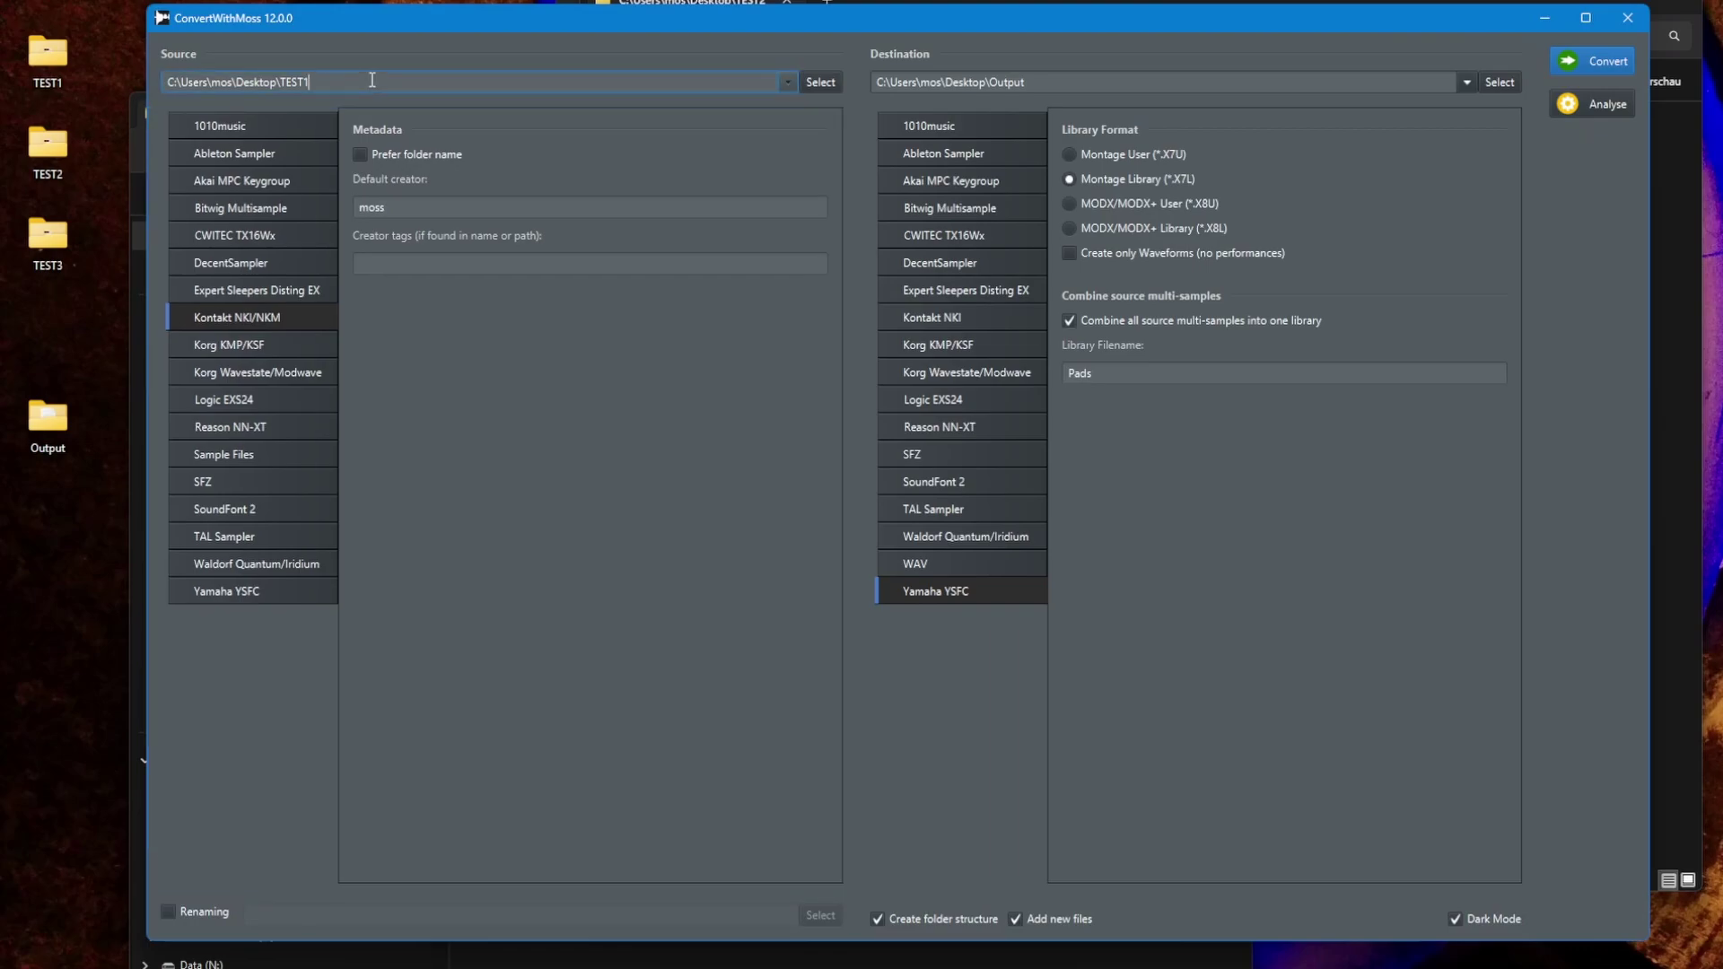
key("BackSpace")
type("2")
Convert it to its own MODX/MODX+ Library (*.X8L) with combining turned off.
left_click(1139, 322)
left_click(1107, 228)
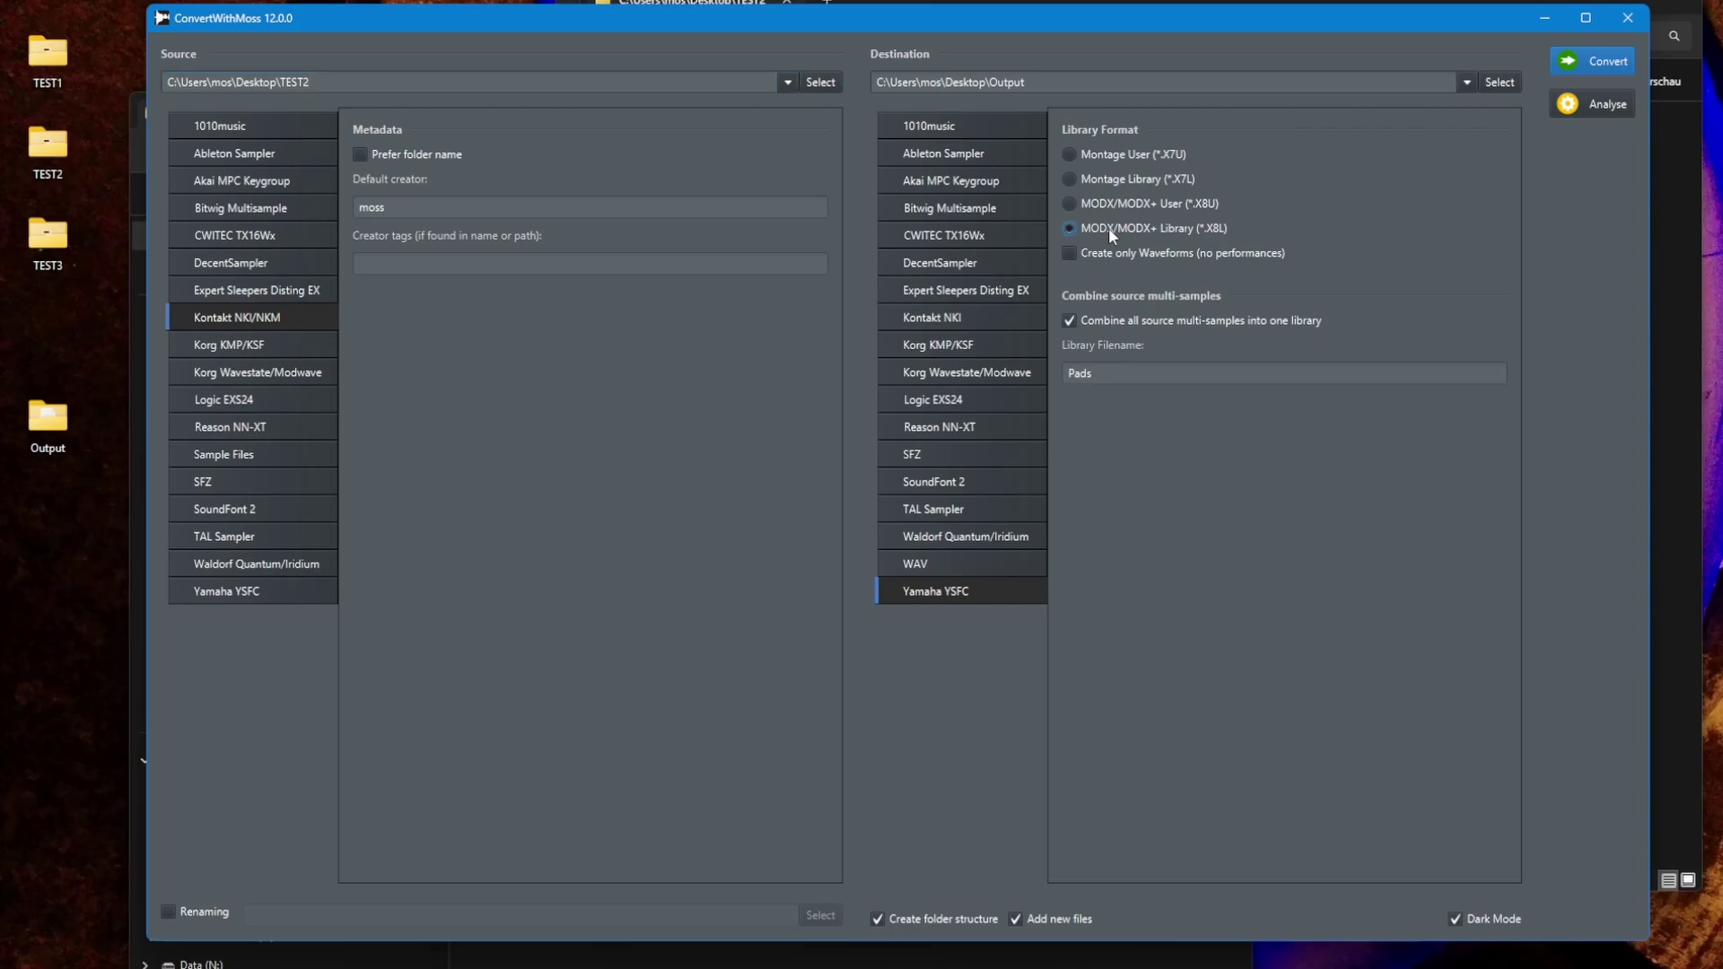
left_click(1138, 228)
left_click(1133, 321)
left_click(1596, 62)
left_click(1597, 104)
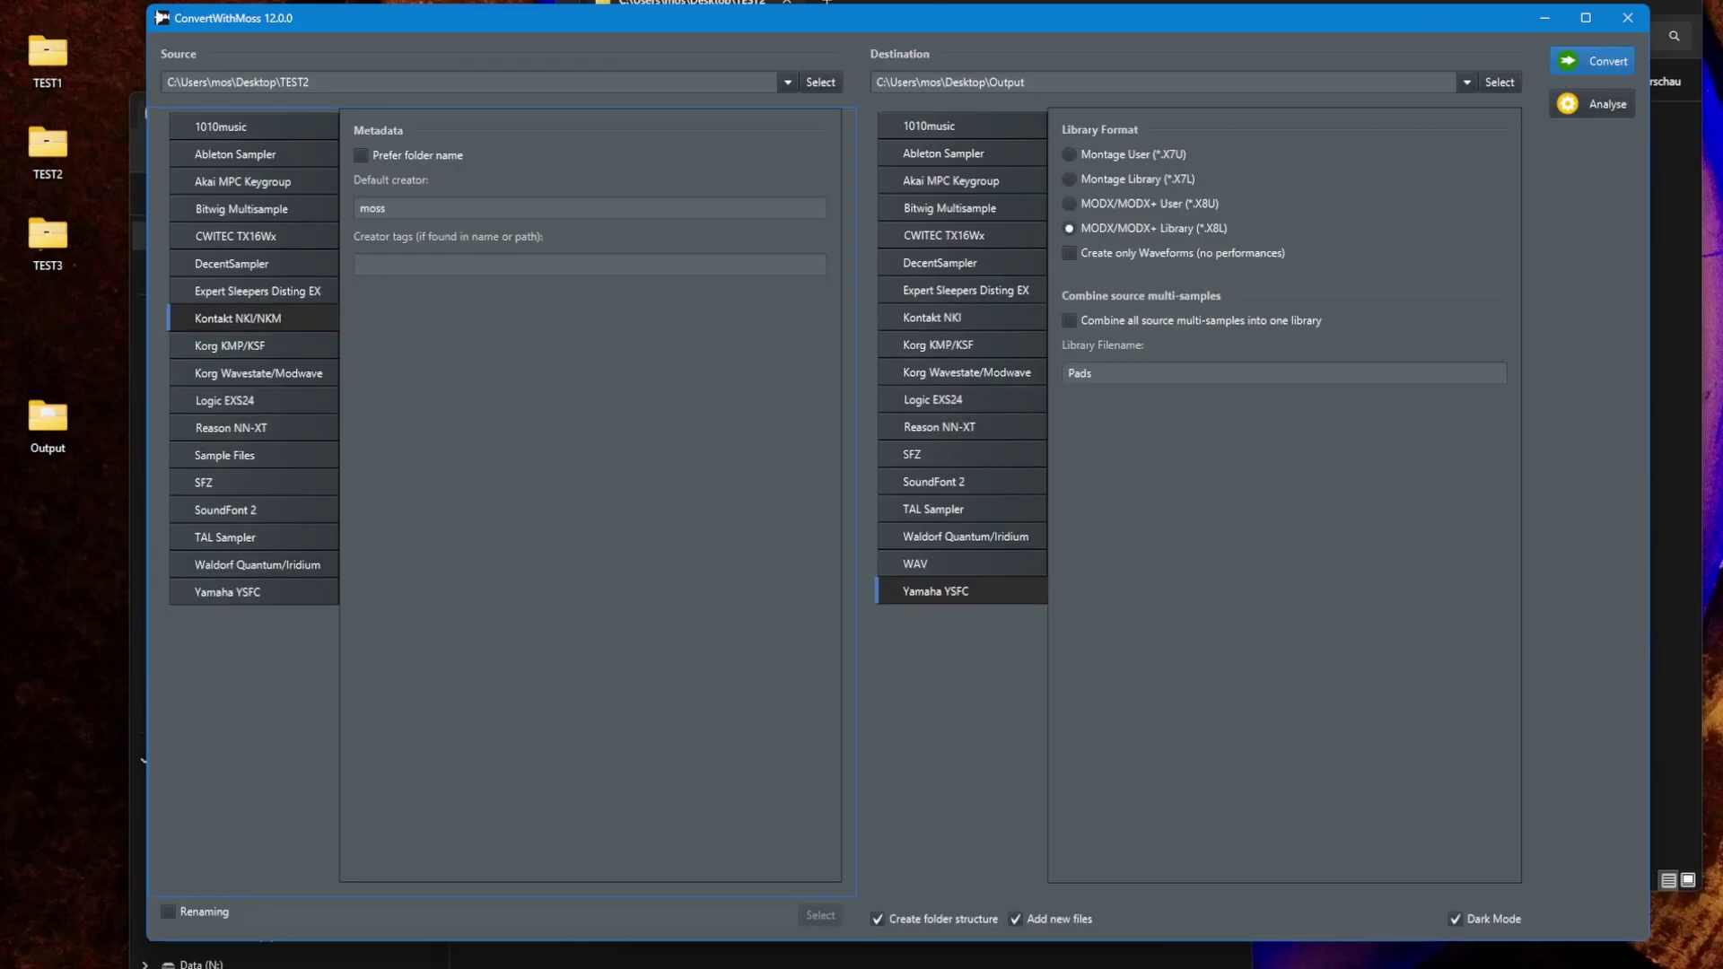
left_click(1434, 4)
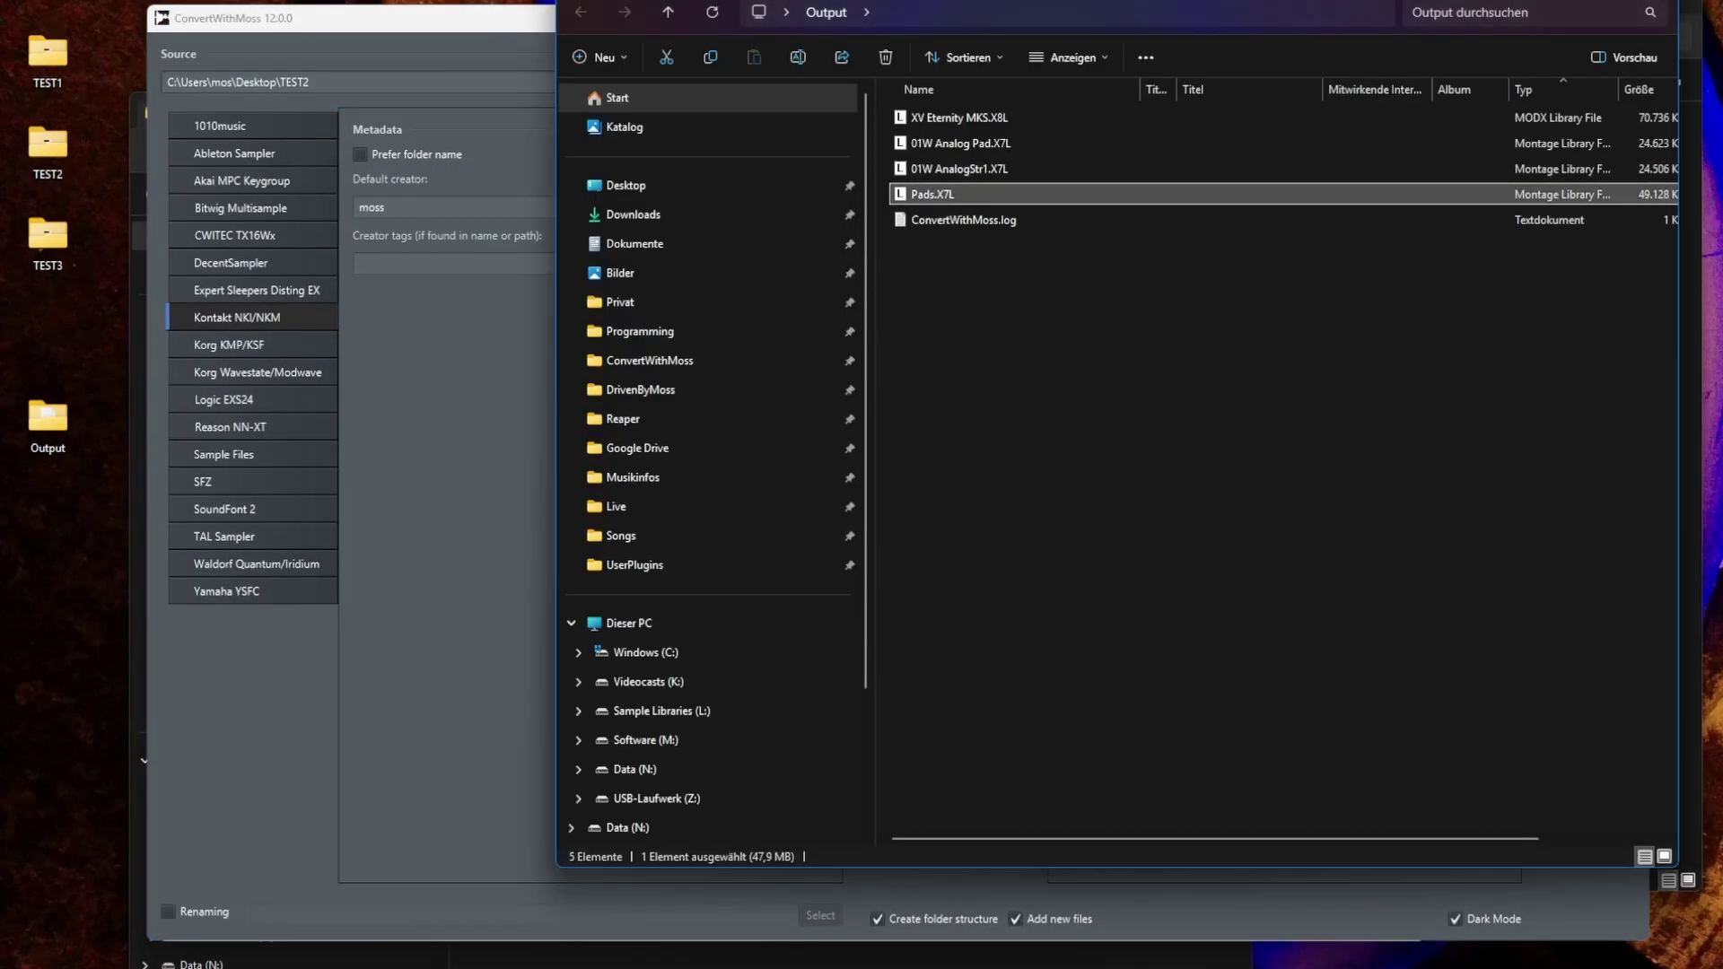
Load XV Eternity MKS.X8L into the Waveform Editor and view its Pn:Acoustic performance.
left_click(978, 118)
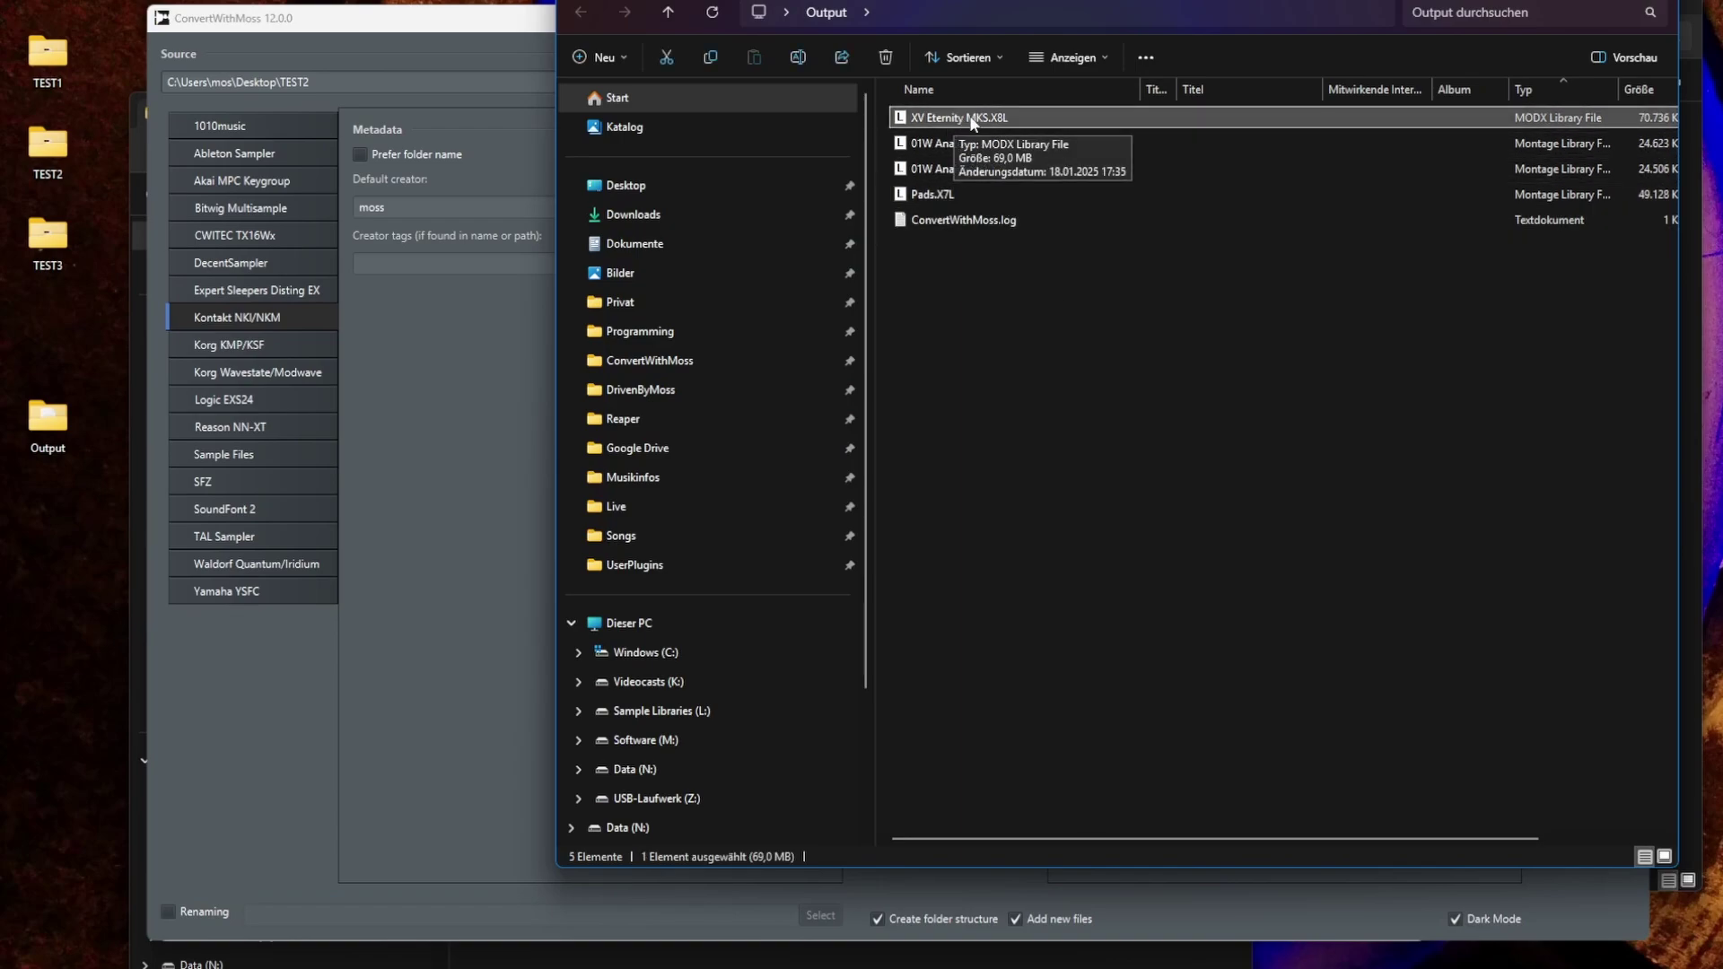
double_click(933, 142)
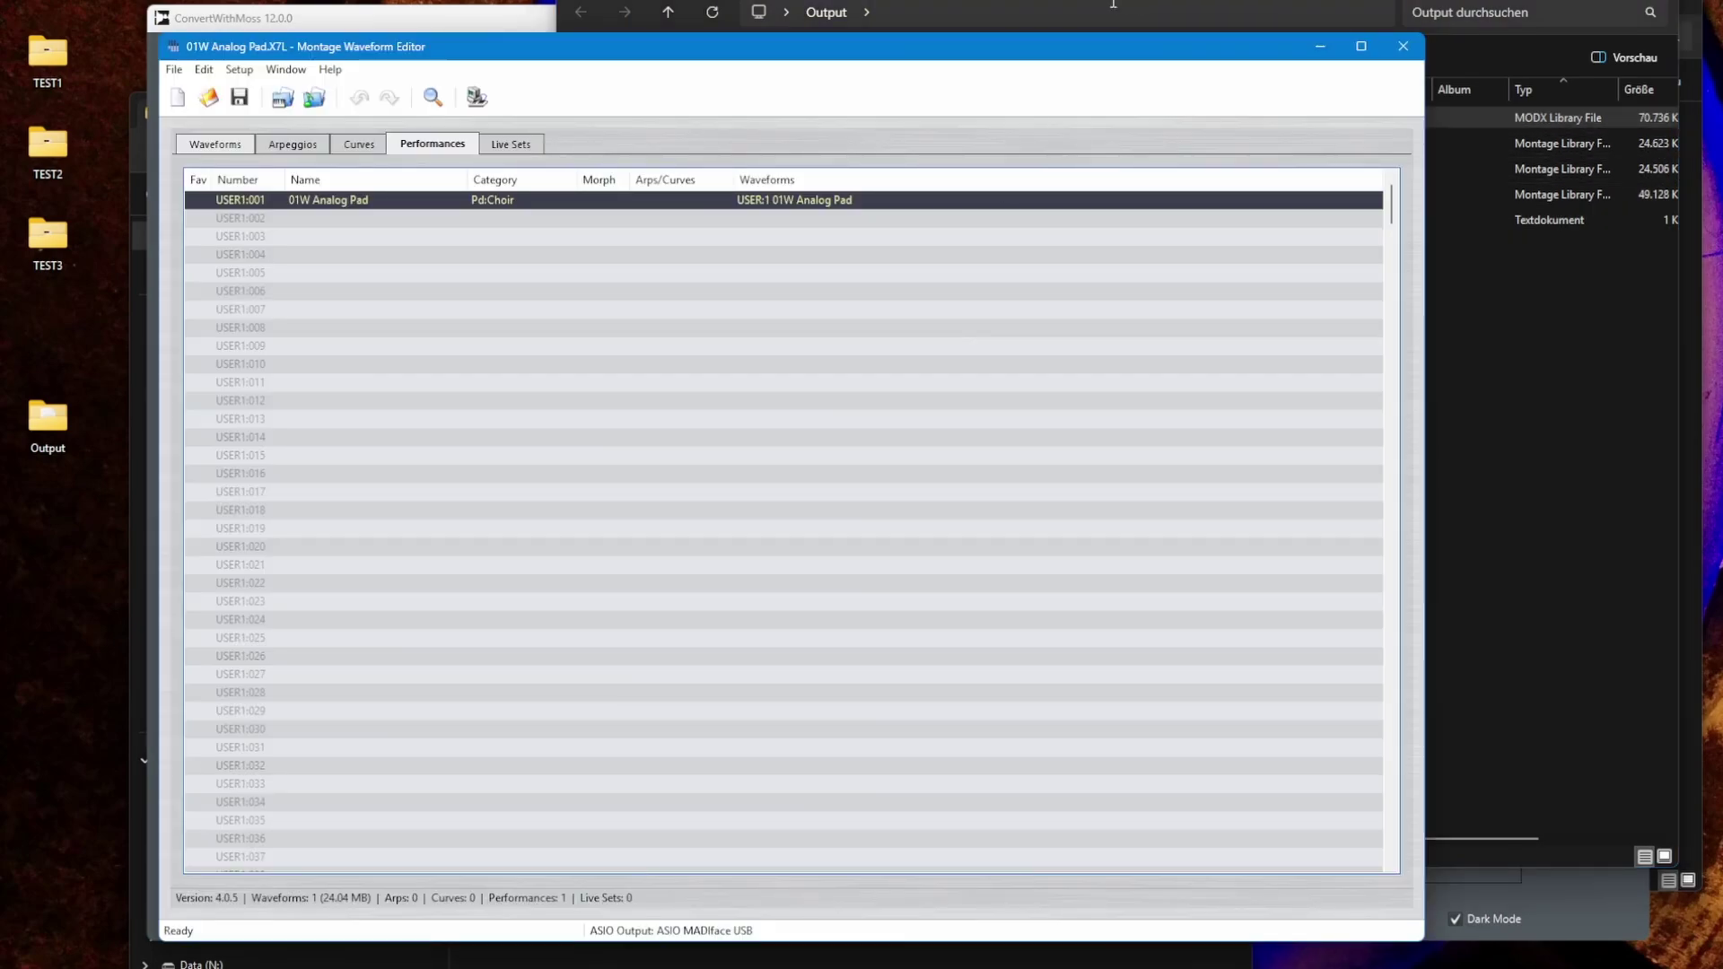
left_click(1112, 4)
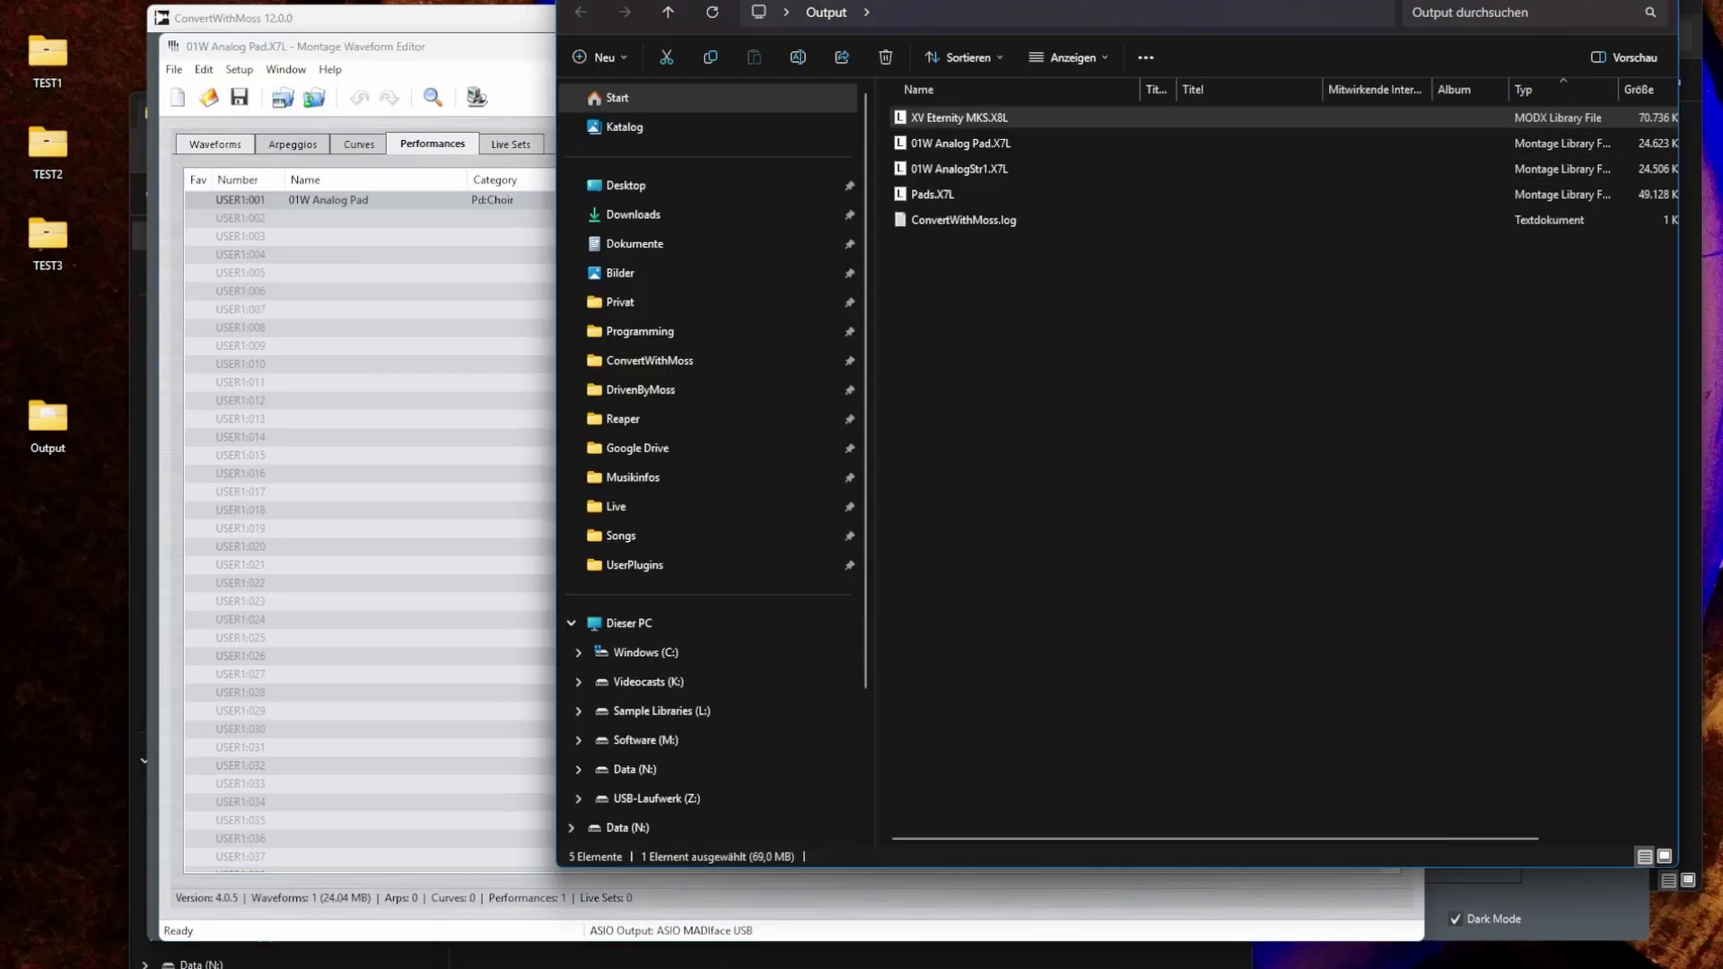
left_click_drag(957, 121, 471, 346)
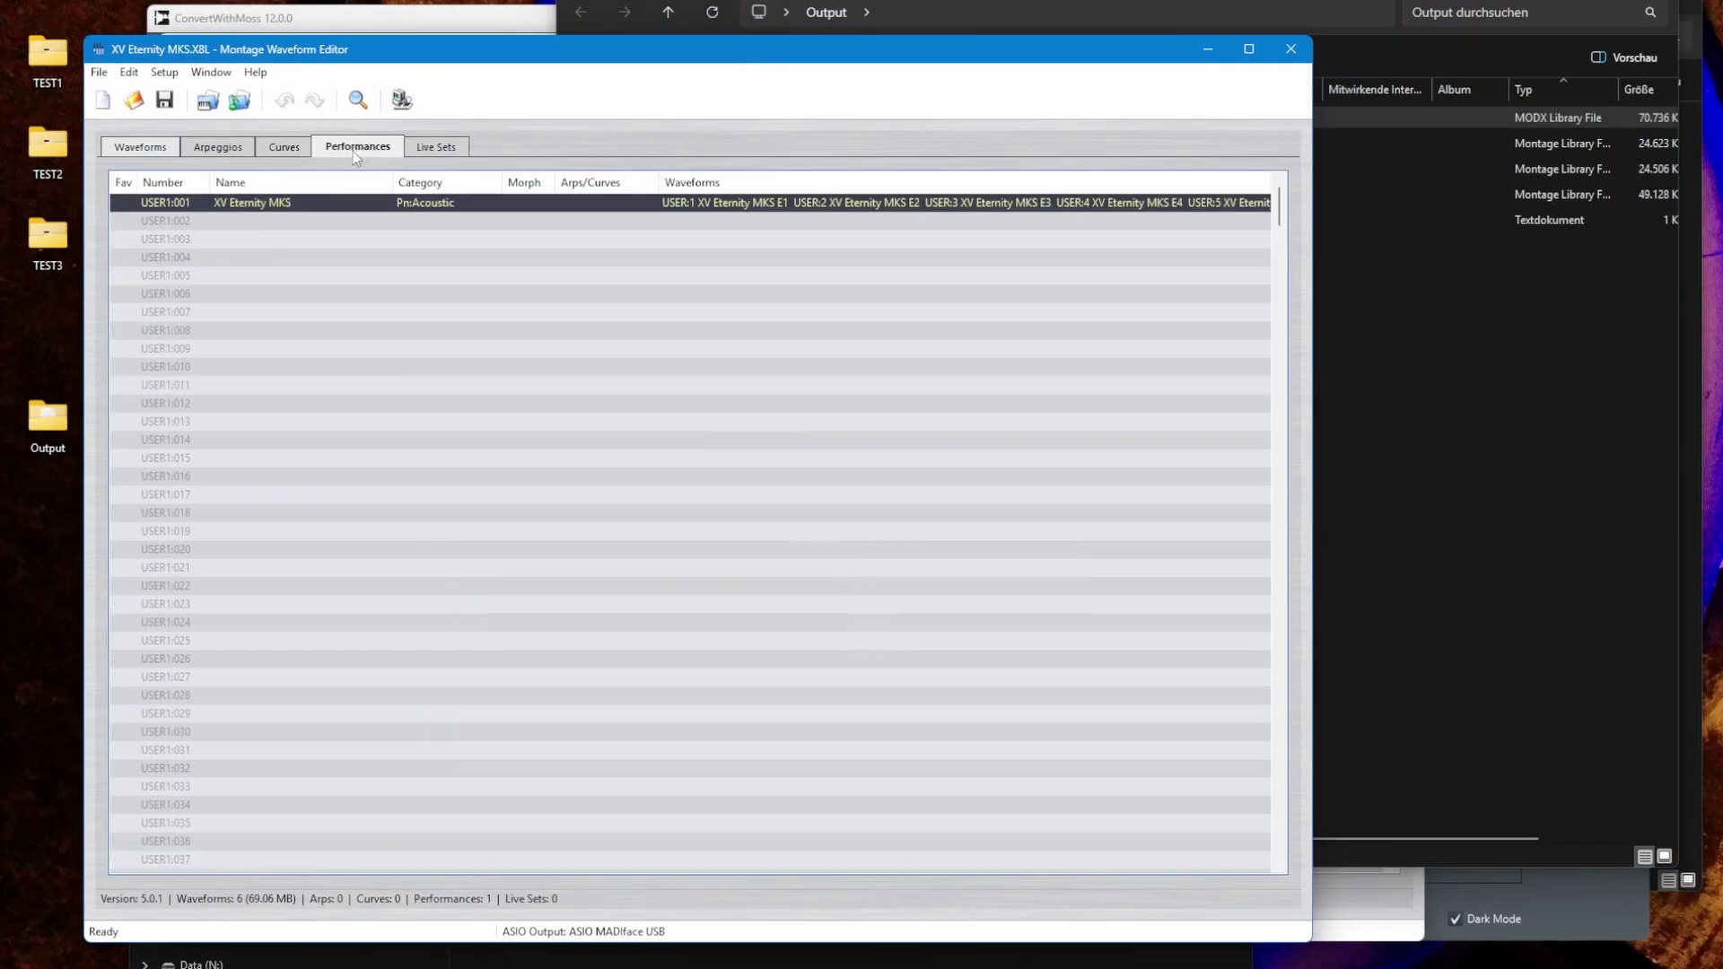
left_click(356, 148)
Review the six velocity-layered waveforms MKS E1–E6, then return to the performances list.
left_click(142, 149)
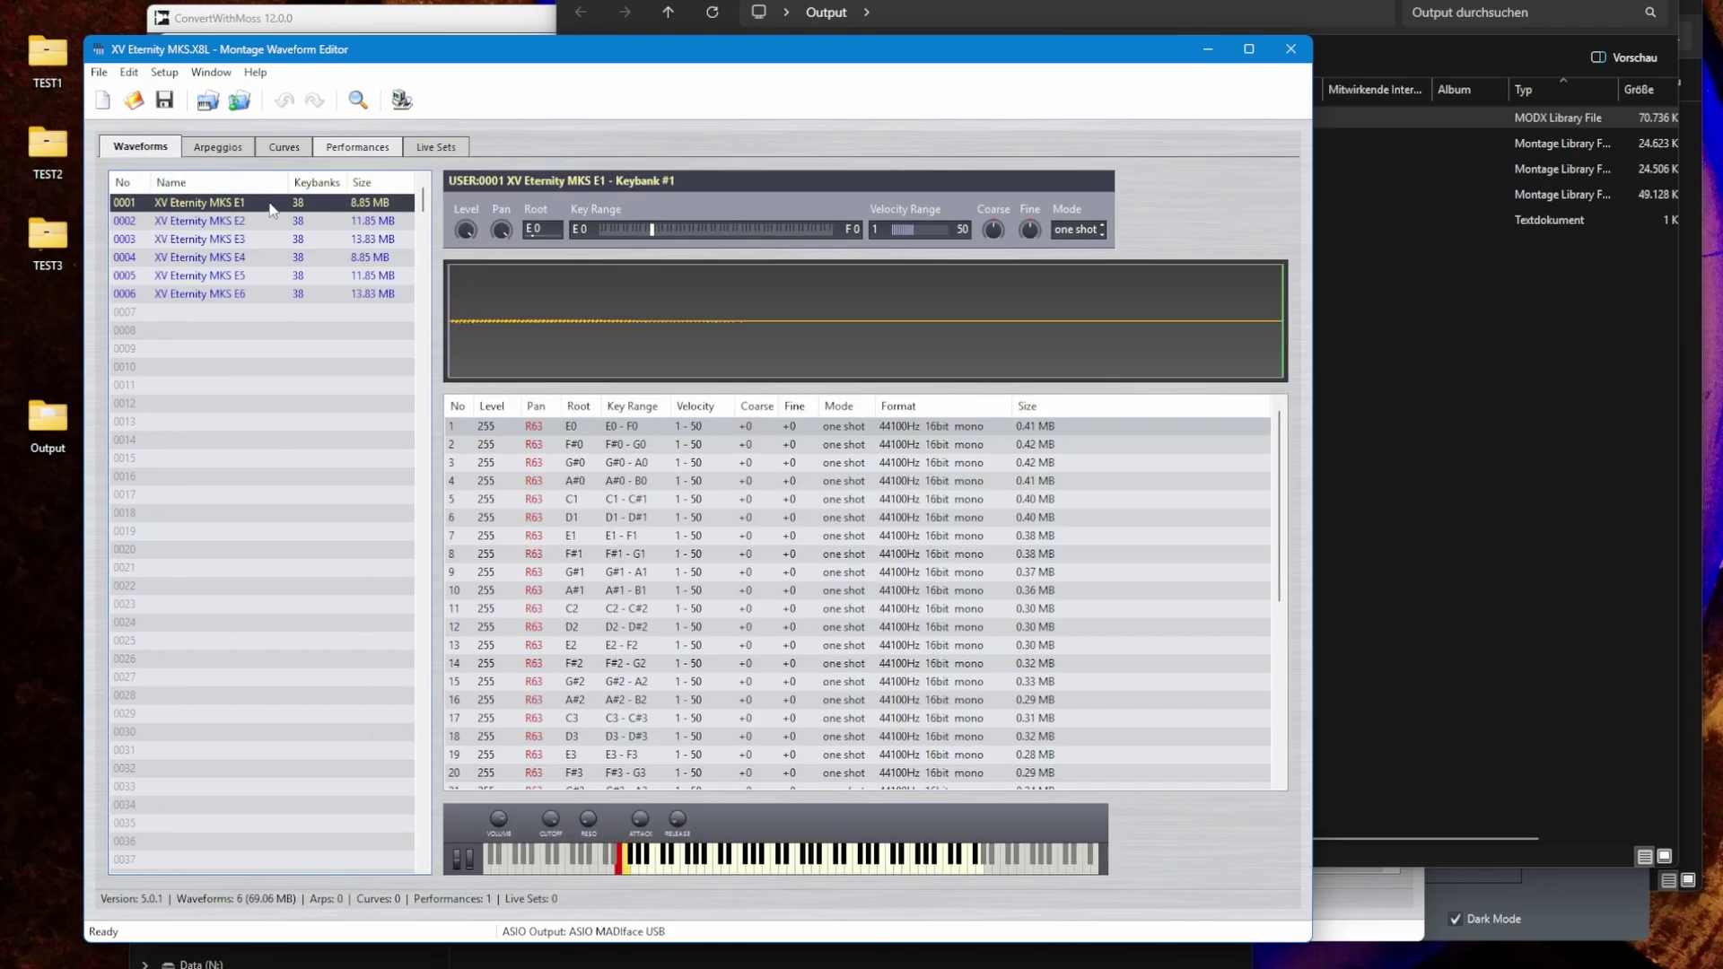
mouse_move(257, 299)
scroll(763, 486, "down", 6)
scroll(766, 488, "up", 6)
left_click(232, 223)
left_click(266, 237)
left_click(261, 258)
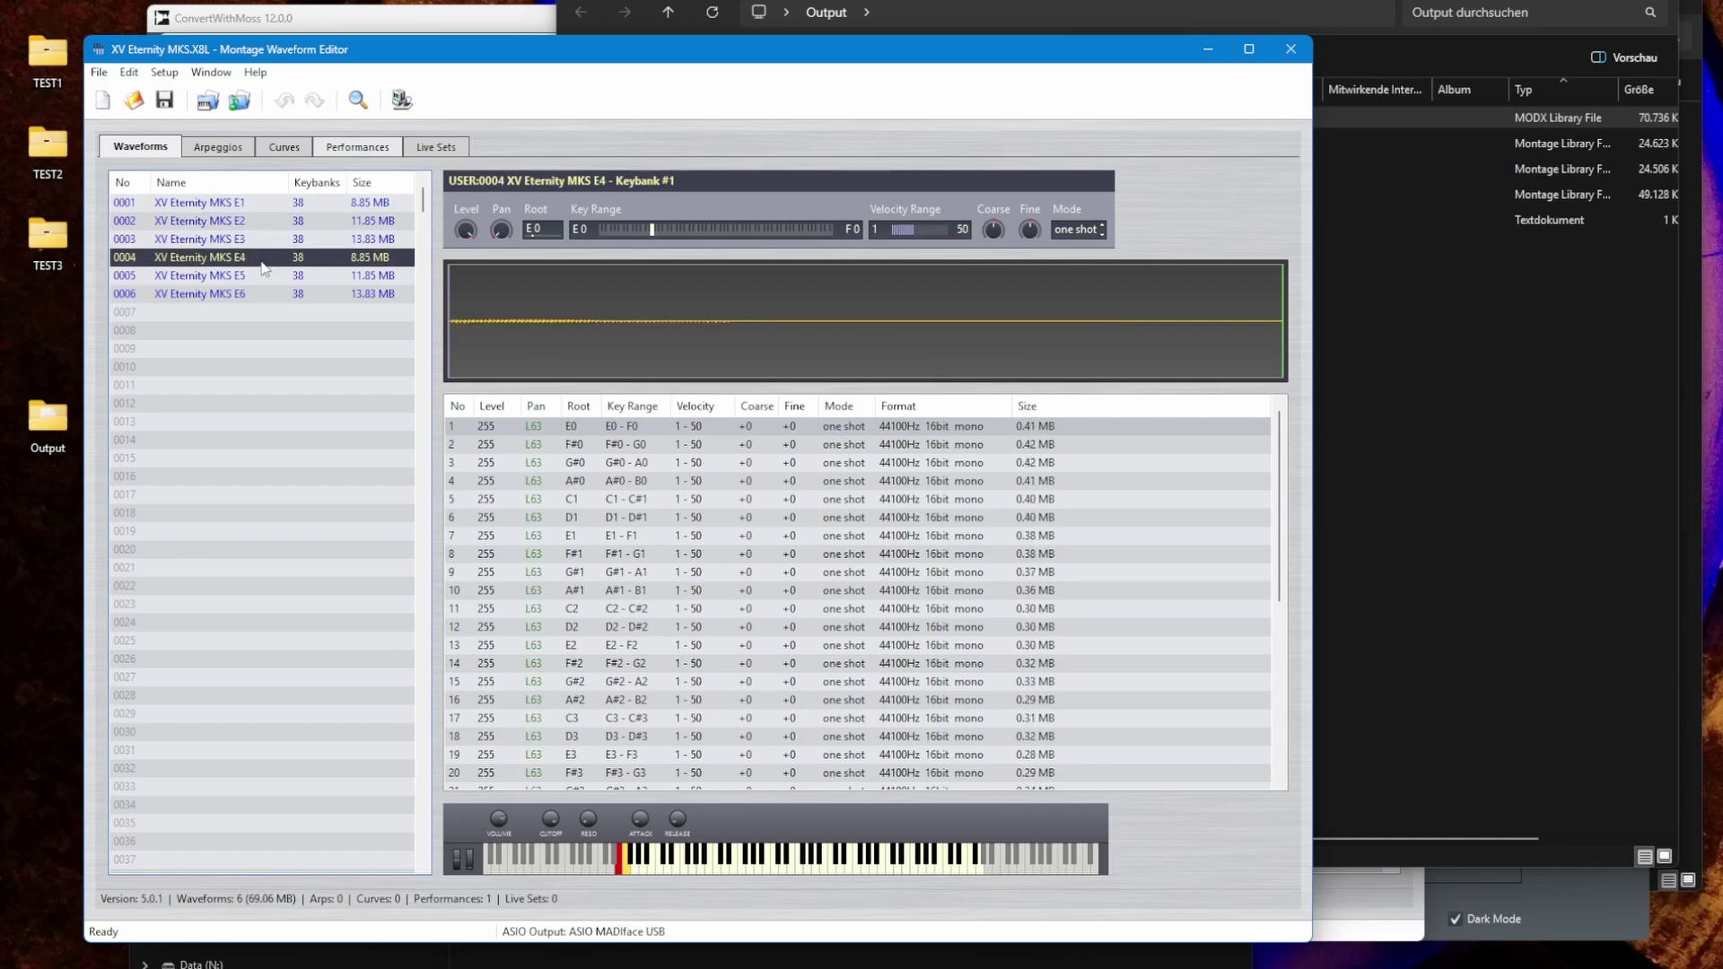
left_click(264, 278)
left_click(264, 293)
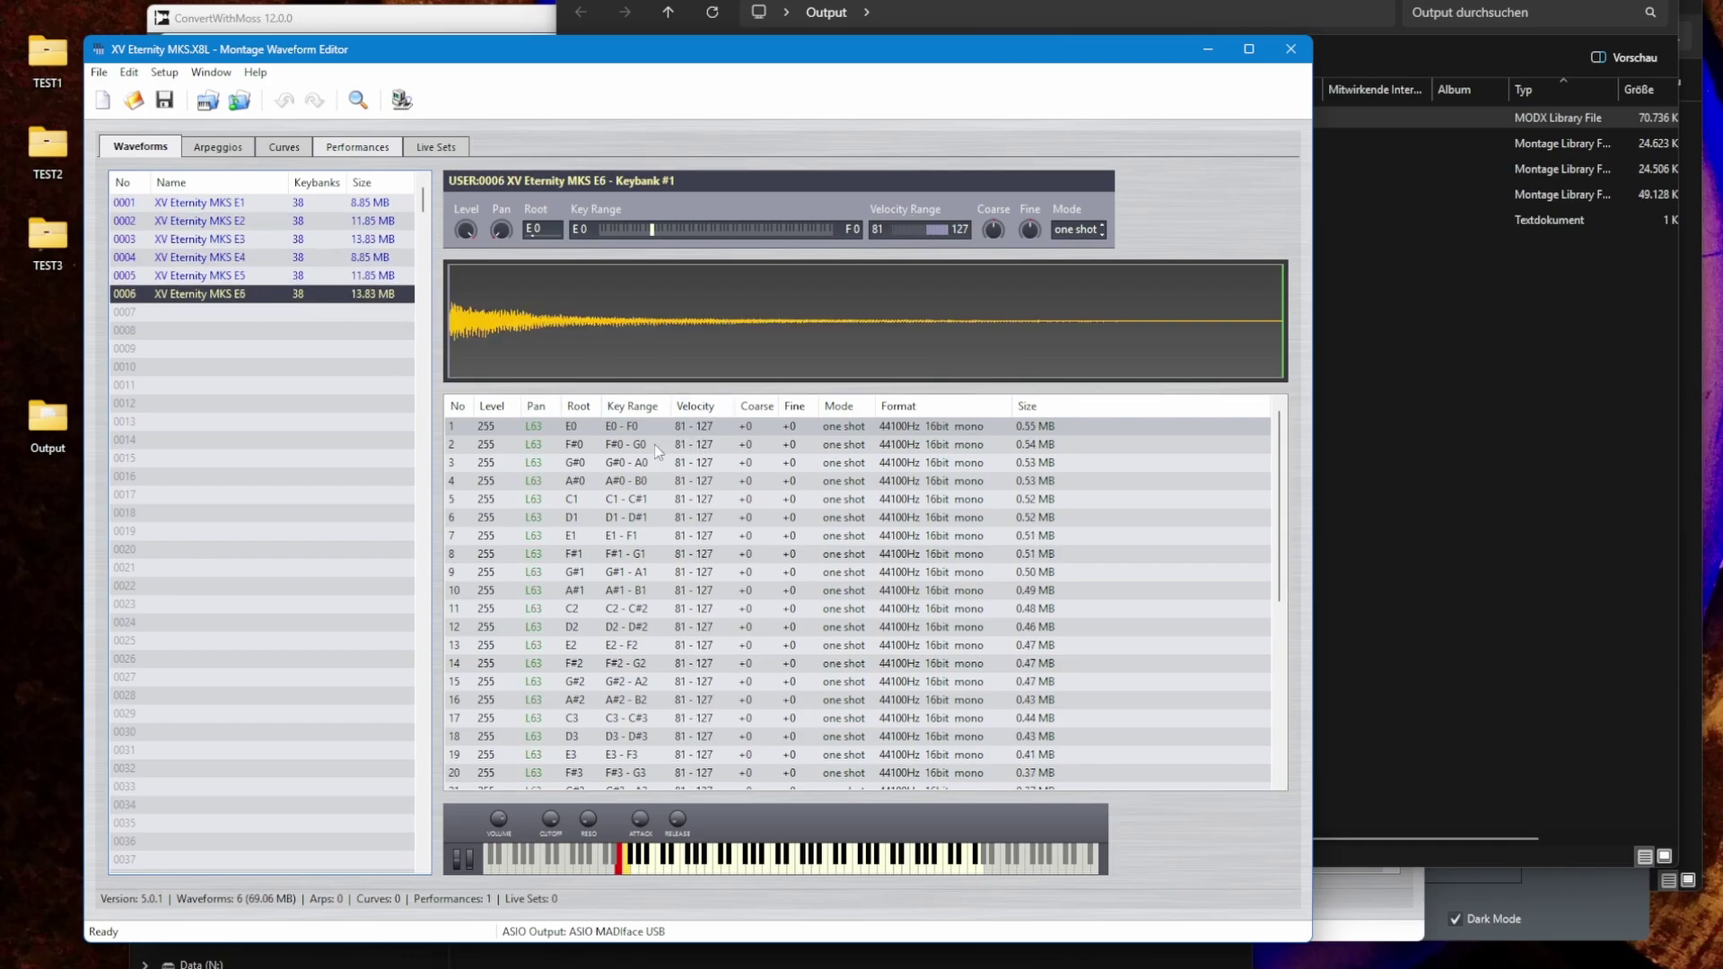
left_click(285, 278)
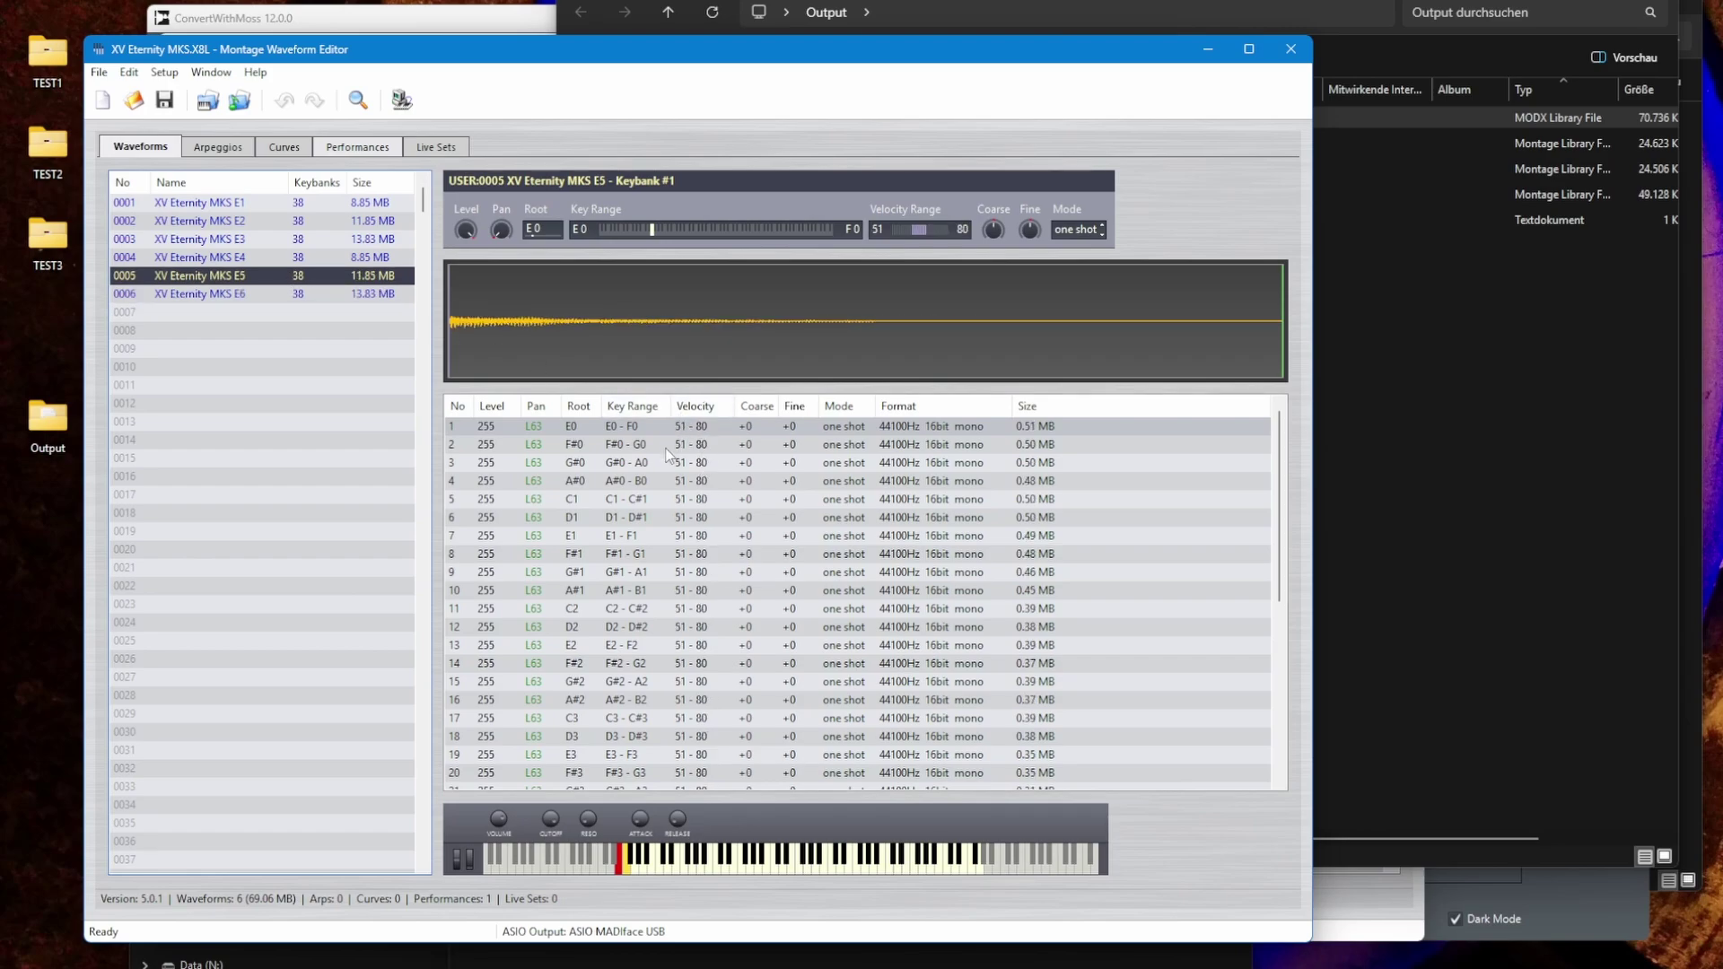
left_click(289, 257)
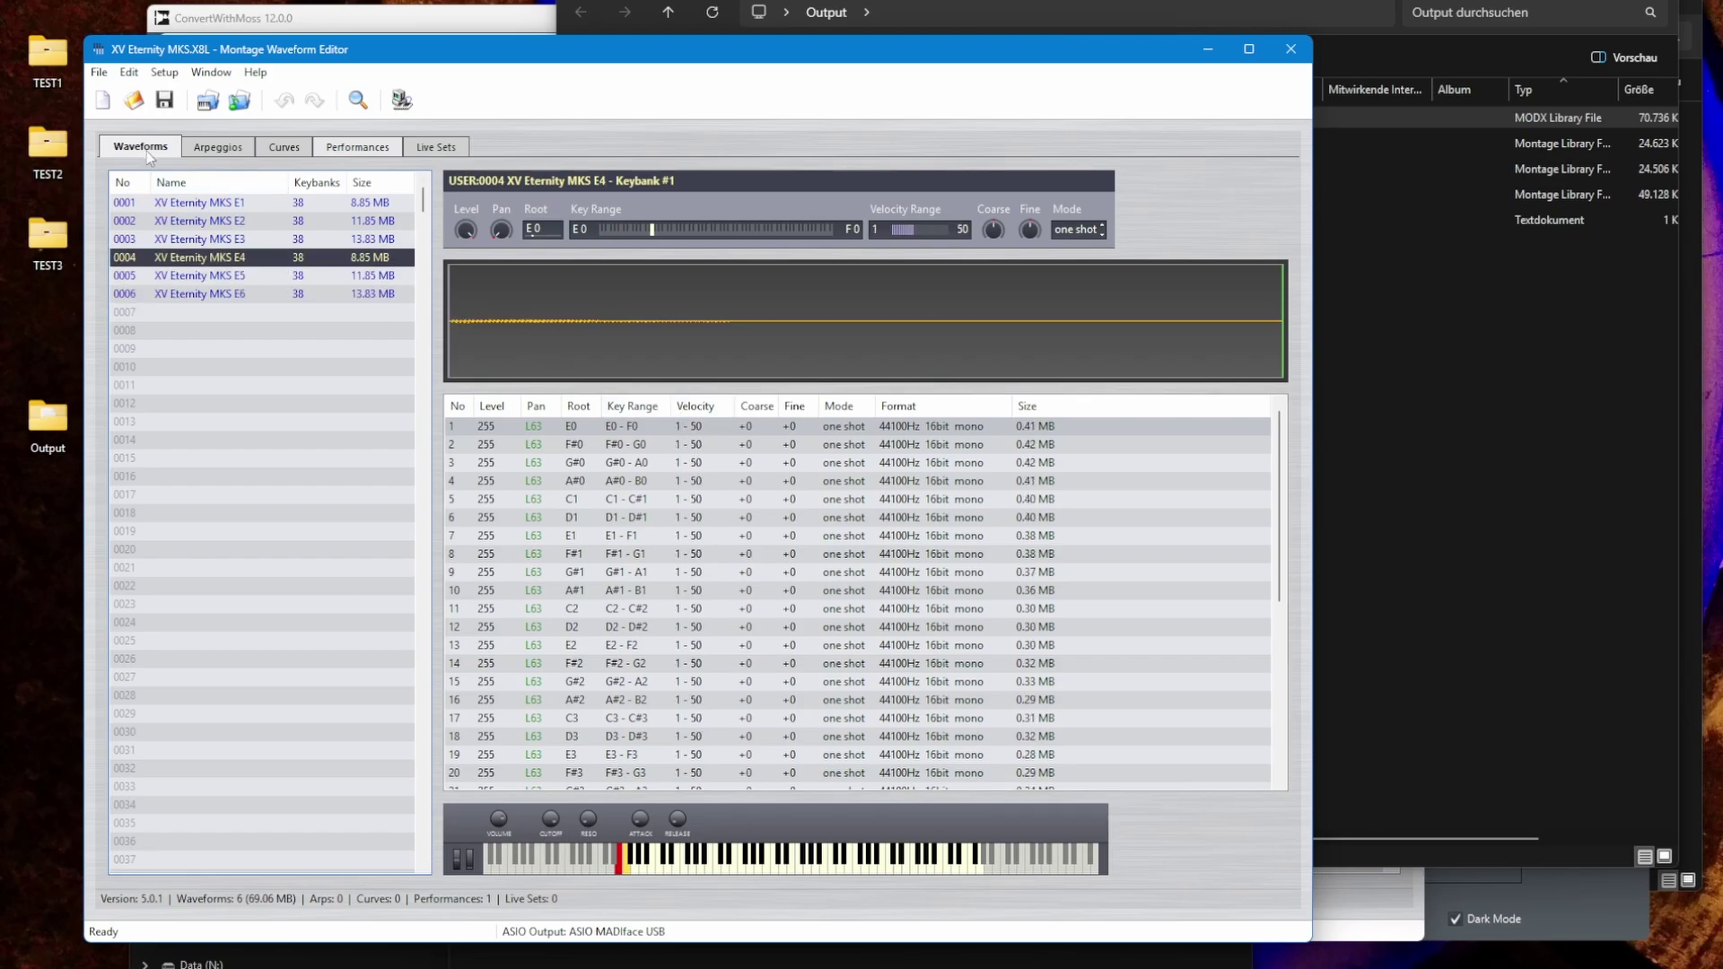
left_click(356, 155)
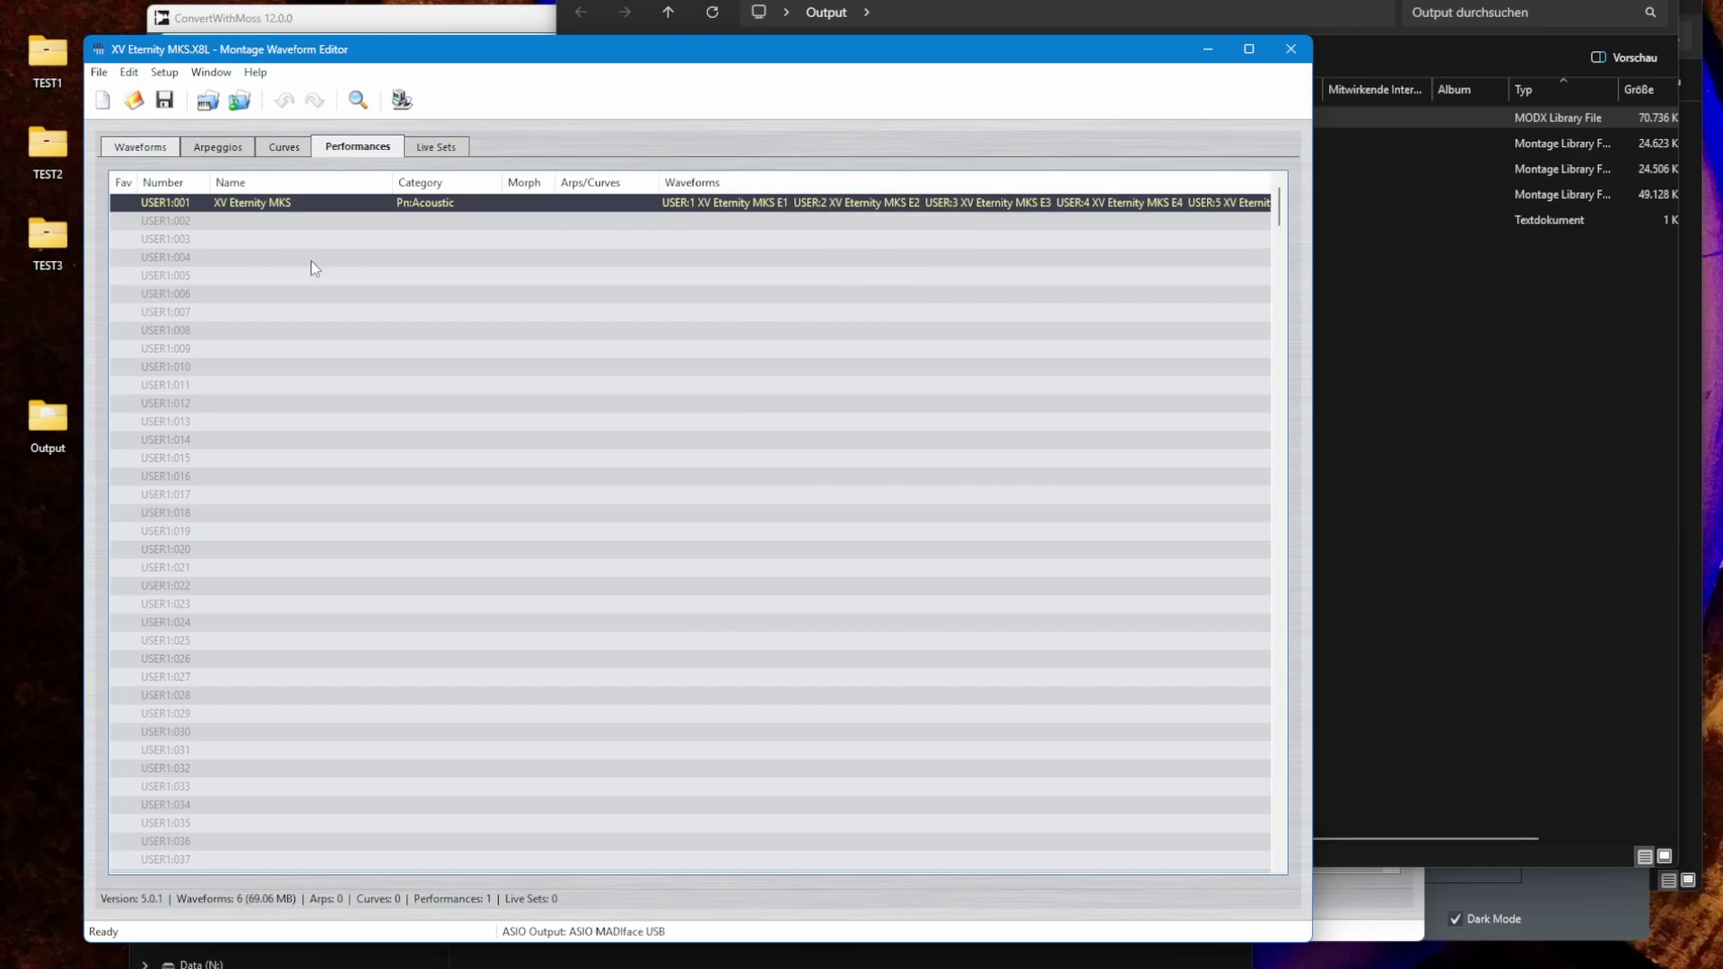
Set the converter's source folder to TEST3, which holds the Chaos.nkm multi.
double_click(48, 235)
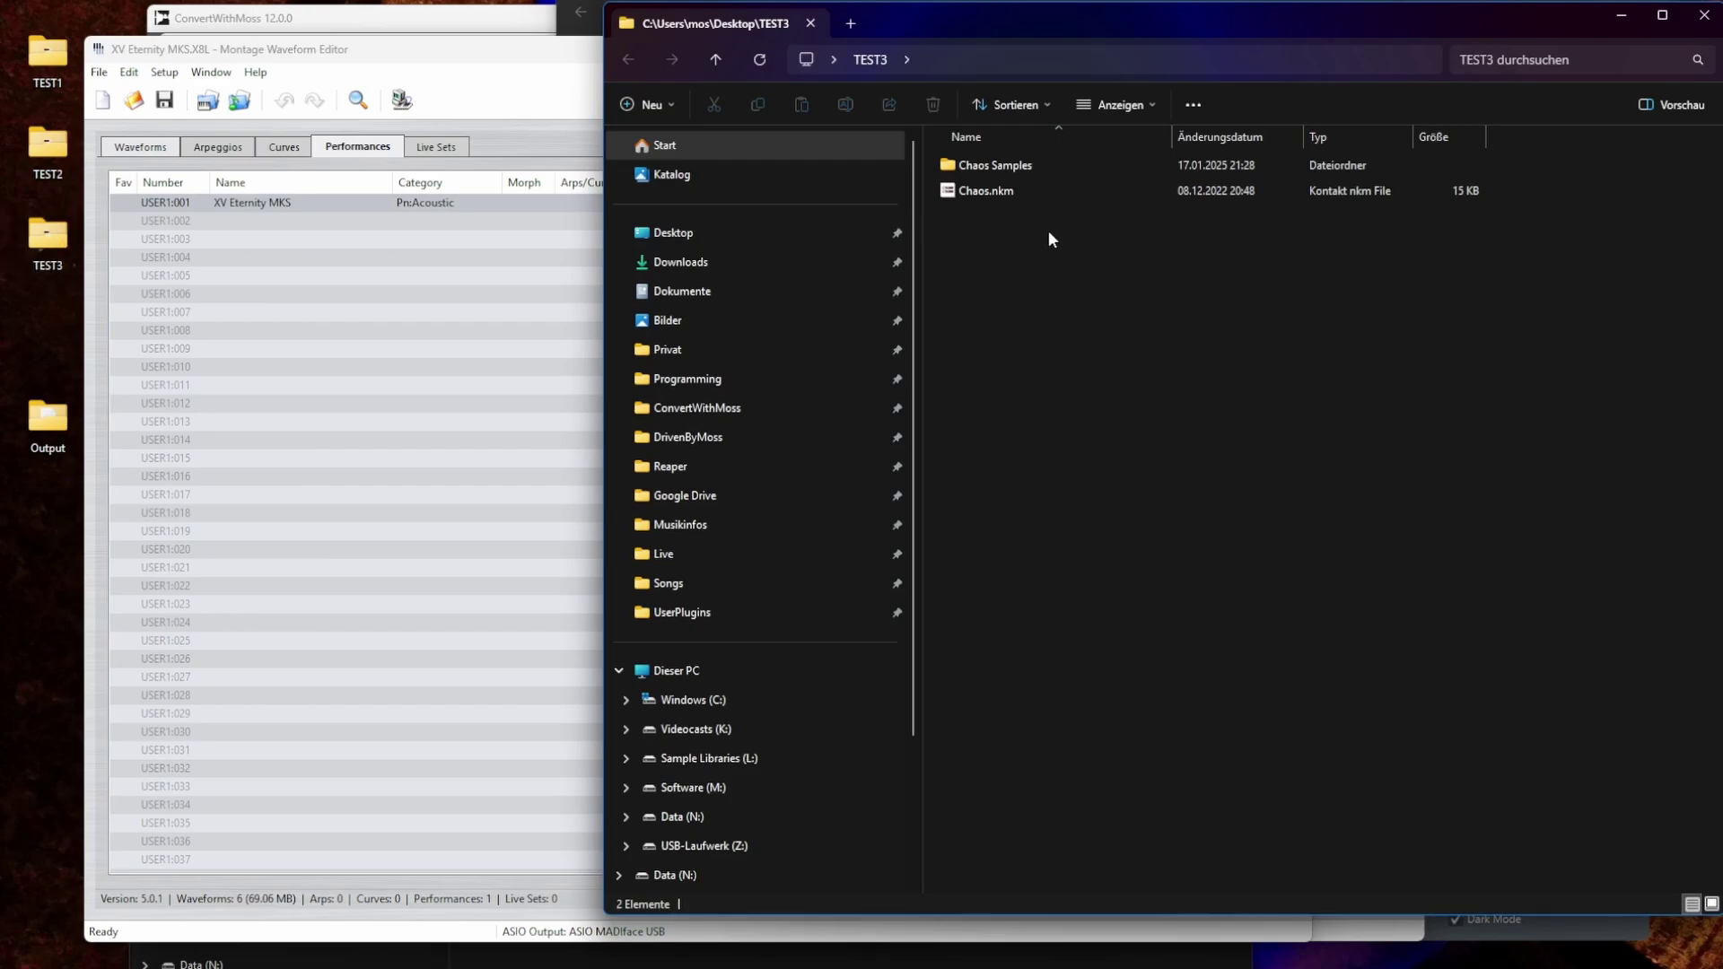
left_click(987, 191)
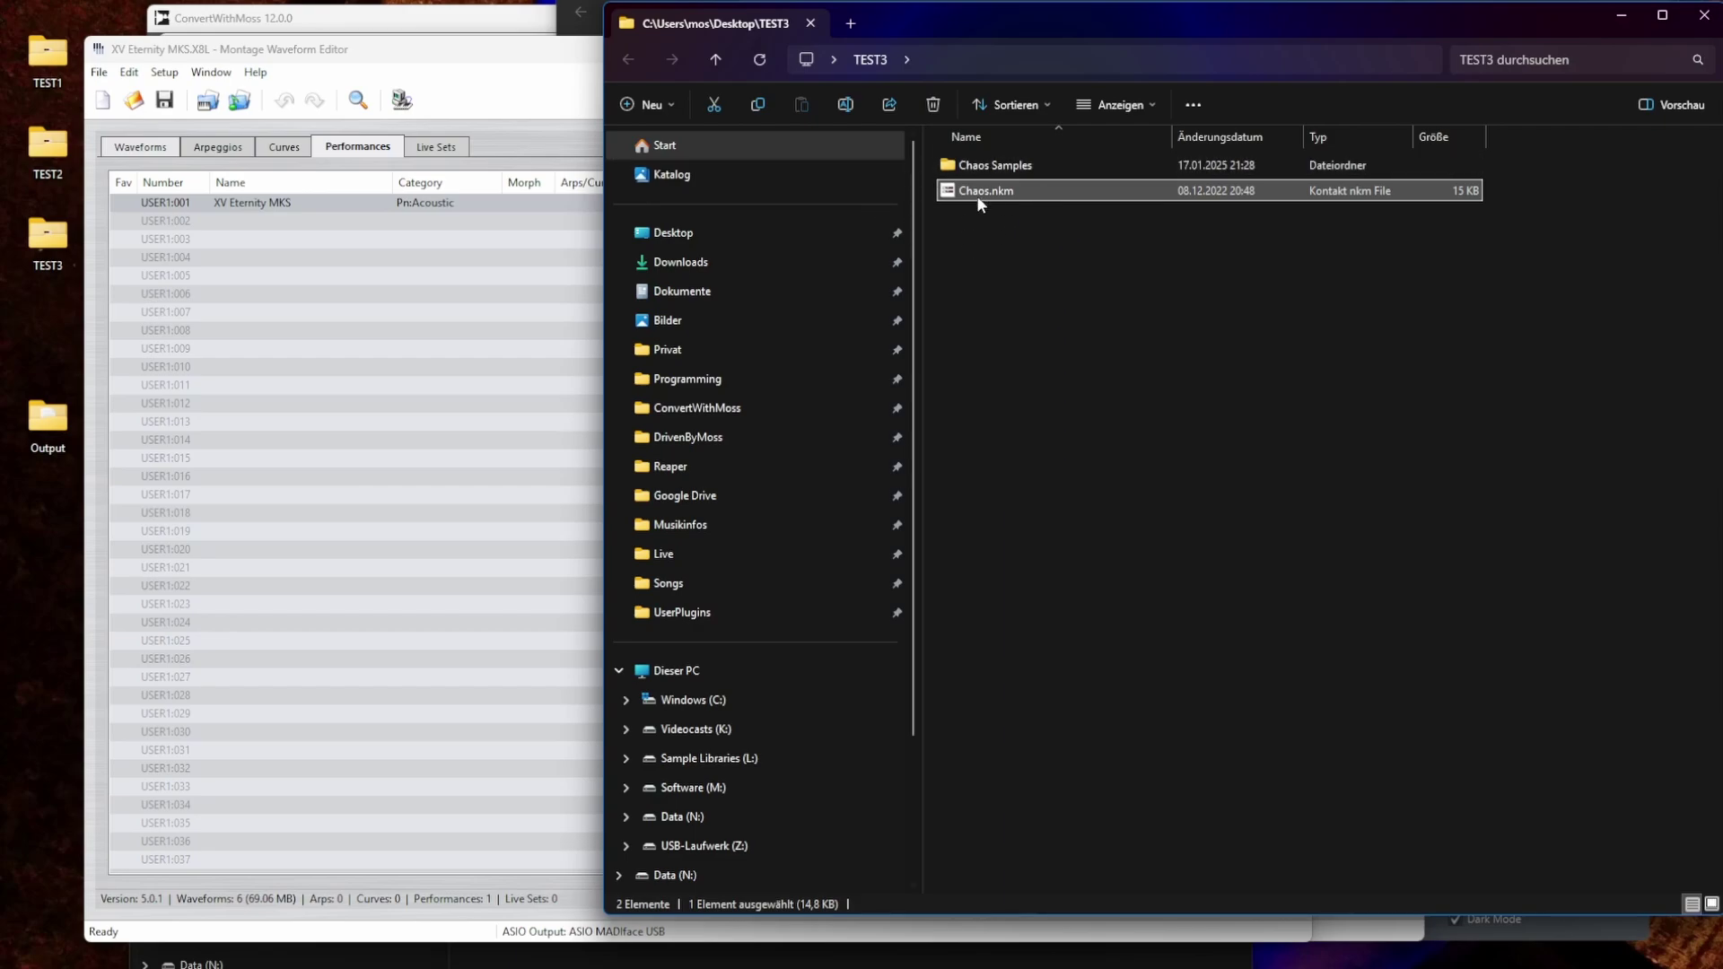
left_click(435, 20)
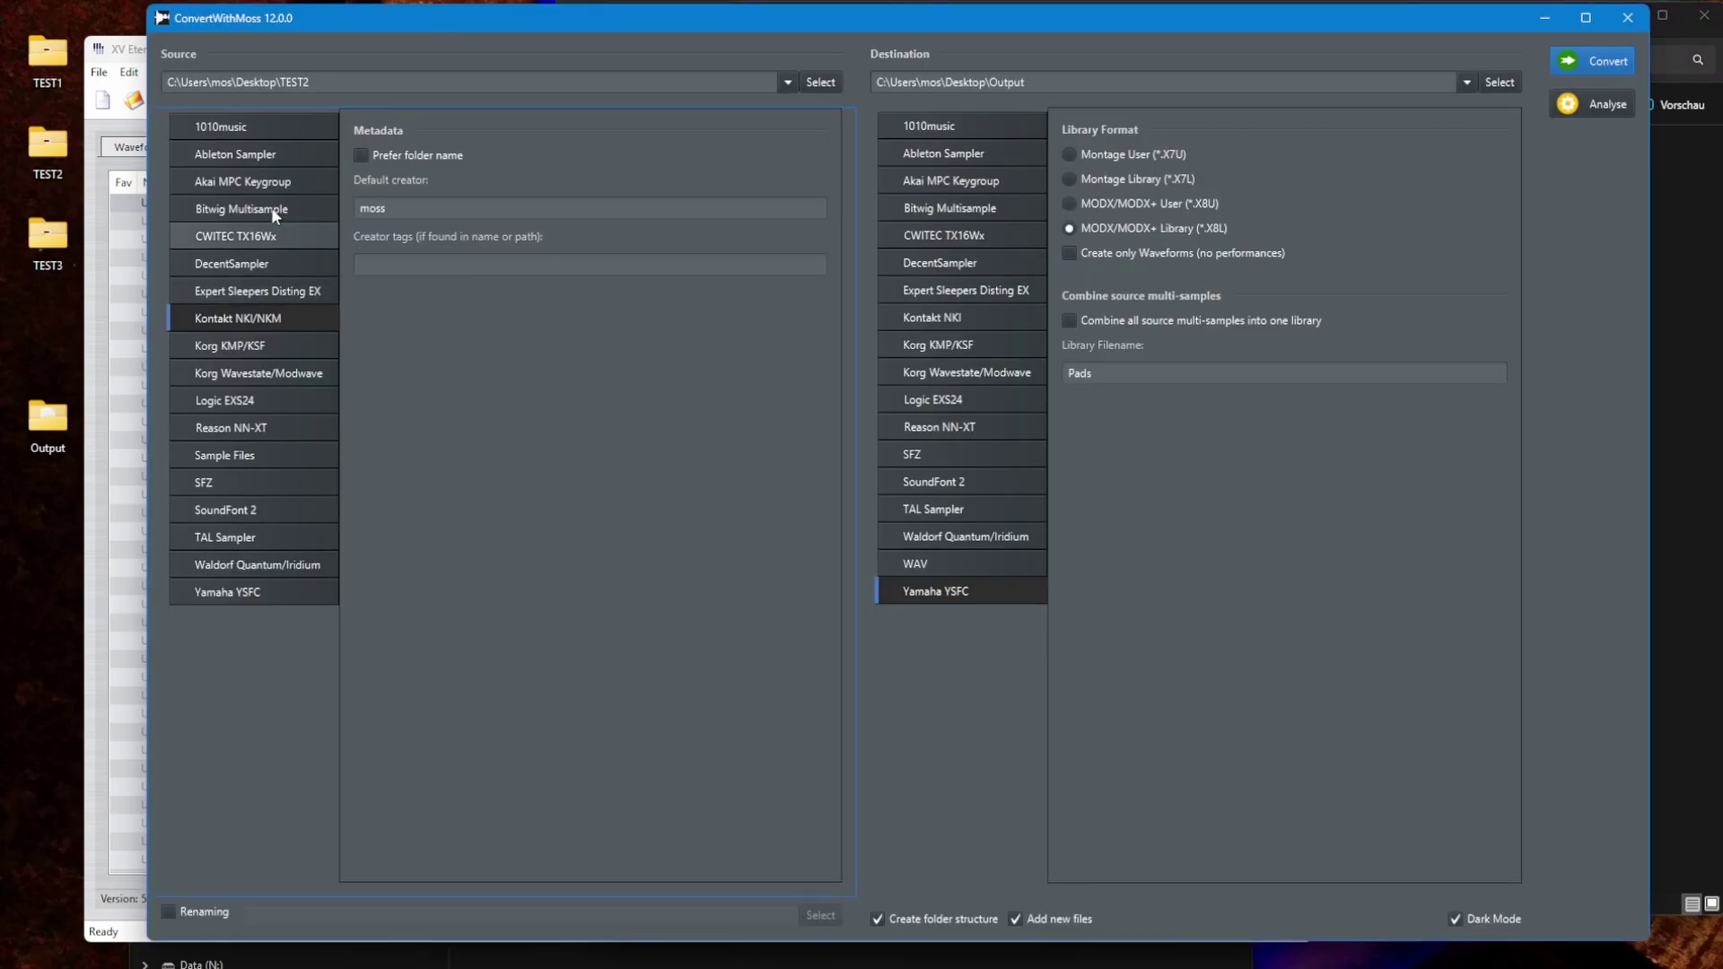
left_click(331, 81)
key("BackSpace")
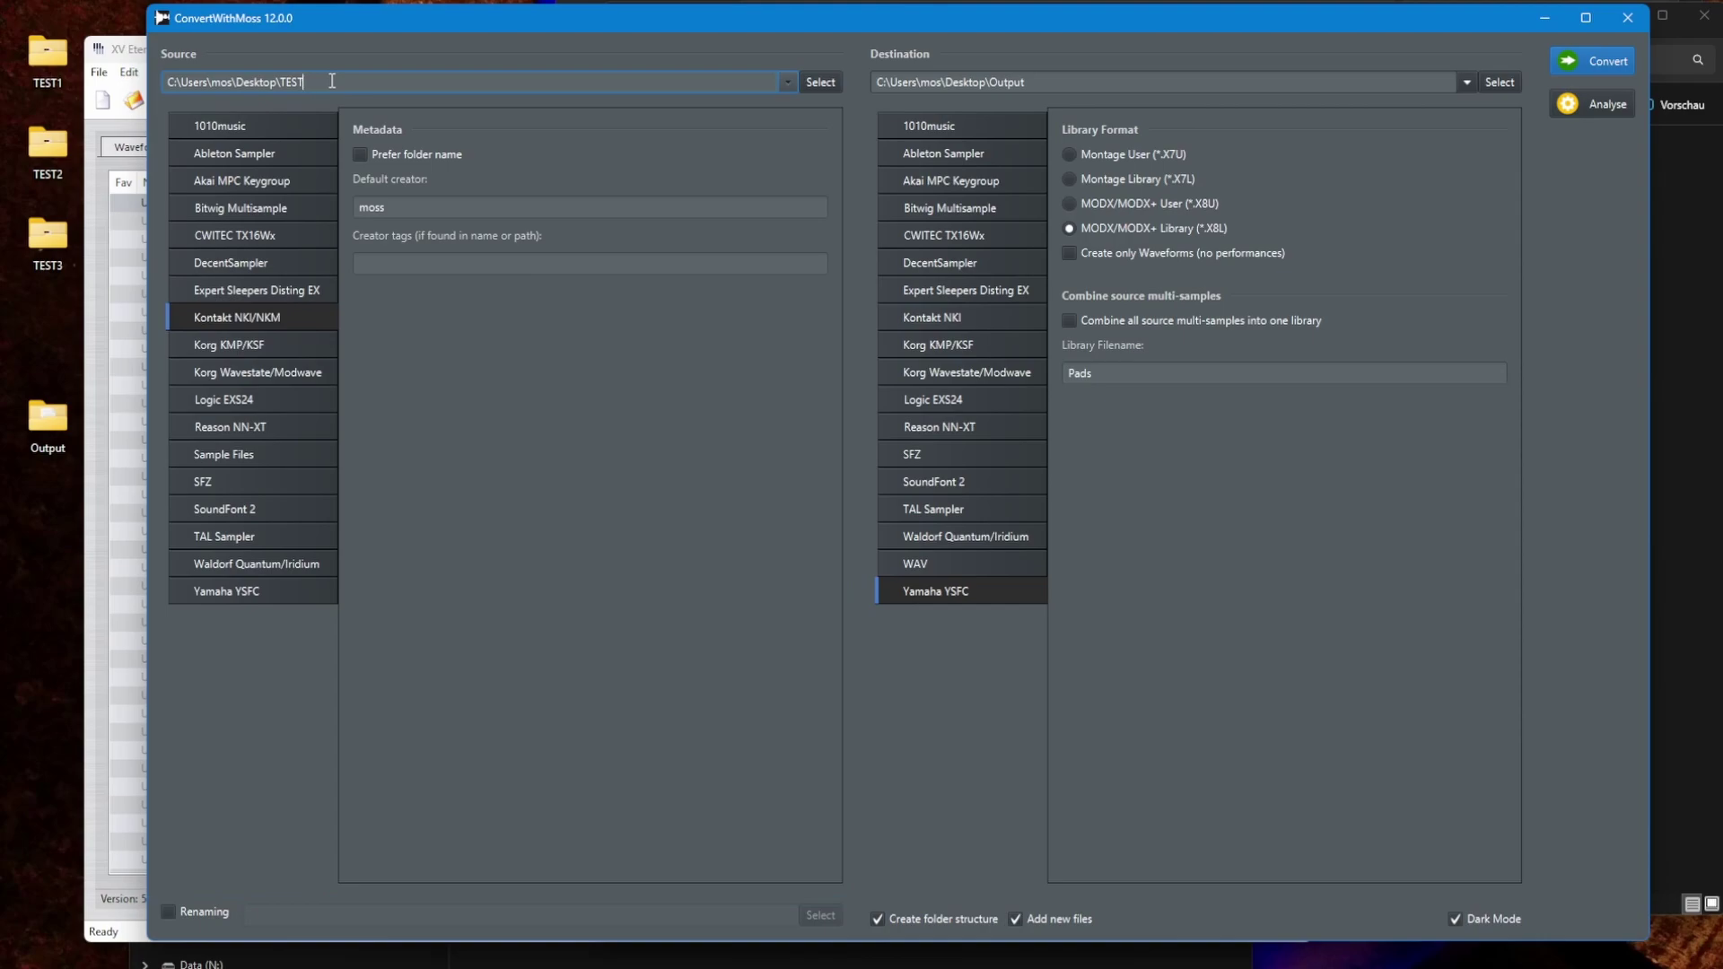
type("3")
Combine all sources into one library named 'Chaos', convert it, and minimize the converter.
left_click(1098, 318)
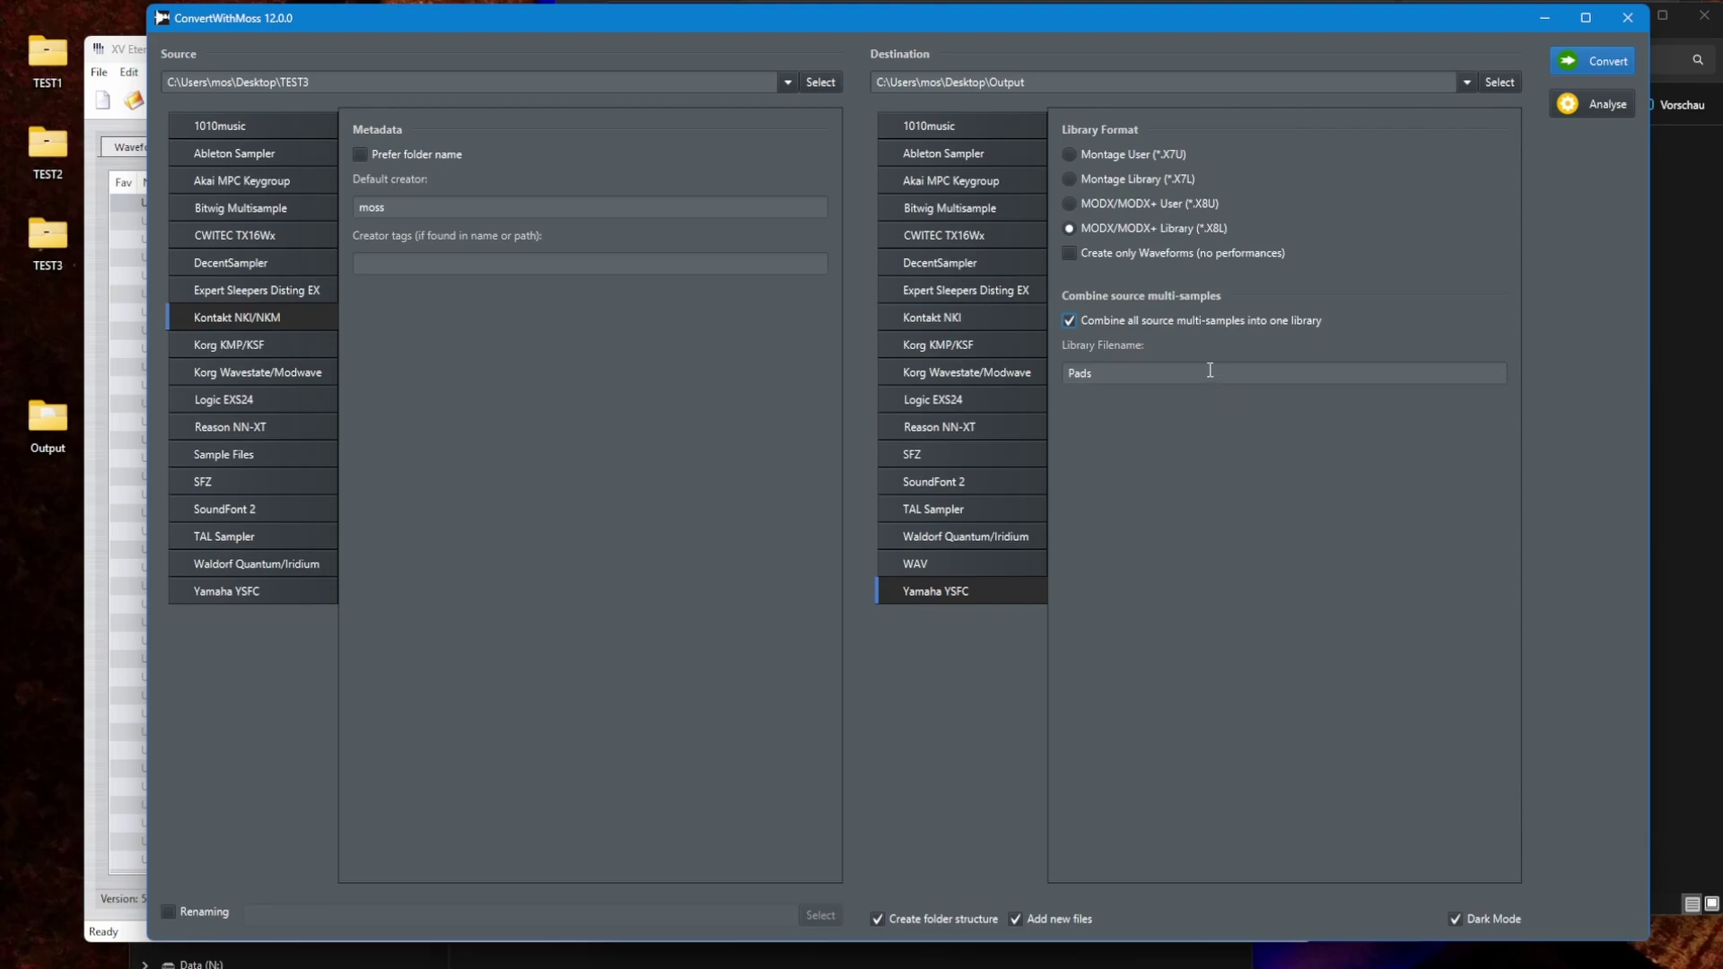
double_click(1109, 375)
type("Chaos")
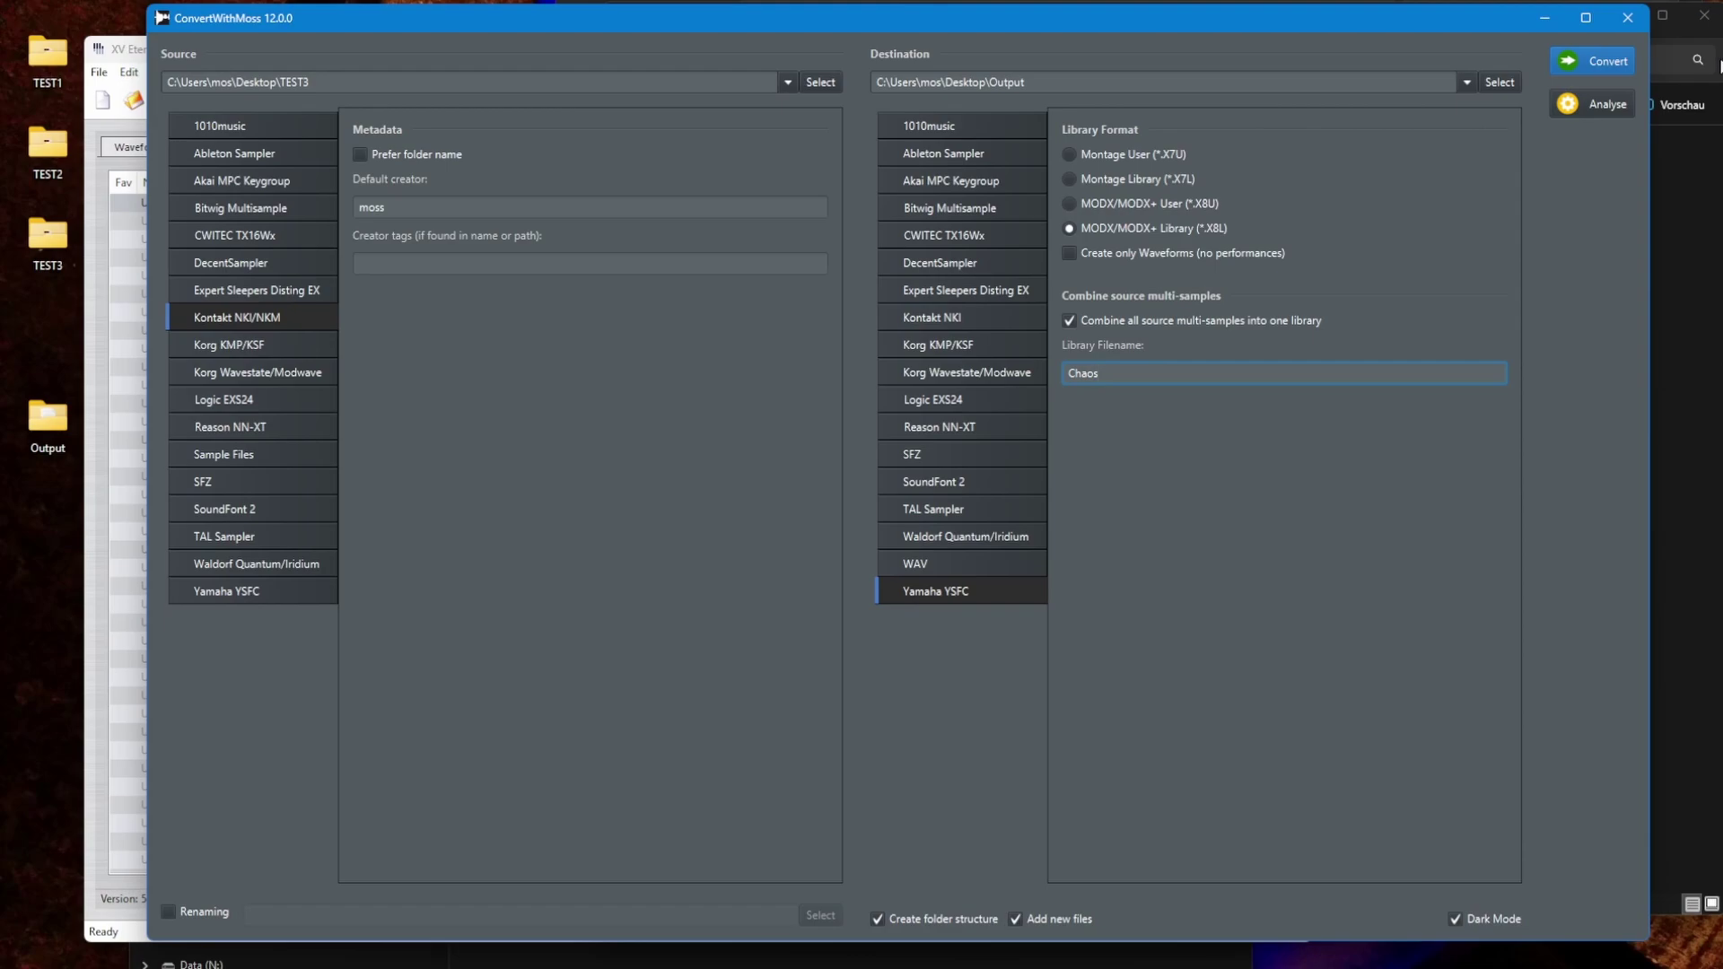
left_click(1606, 61)
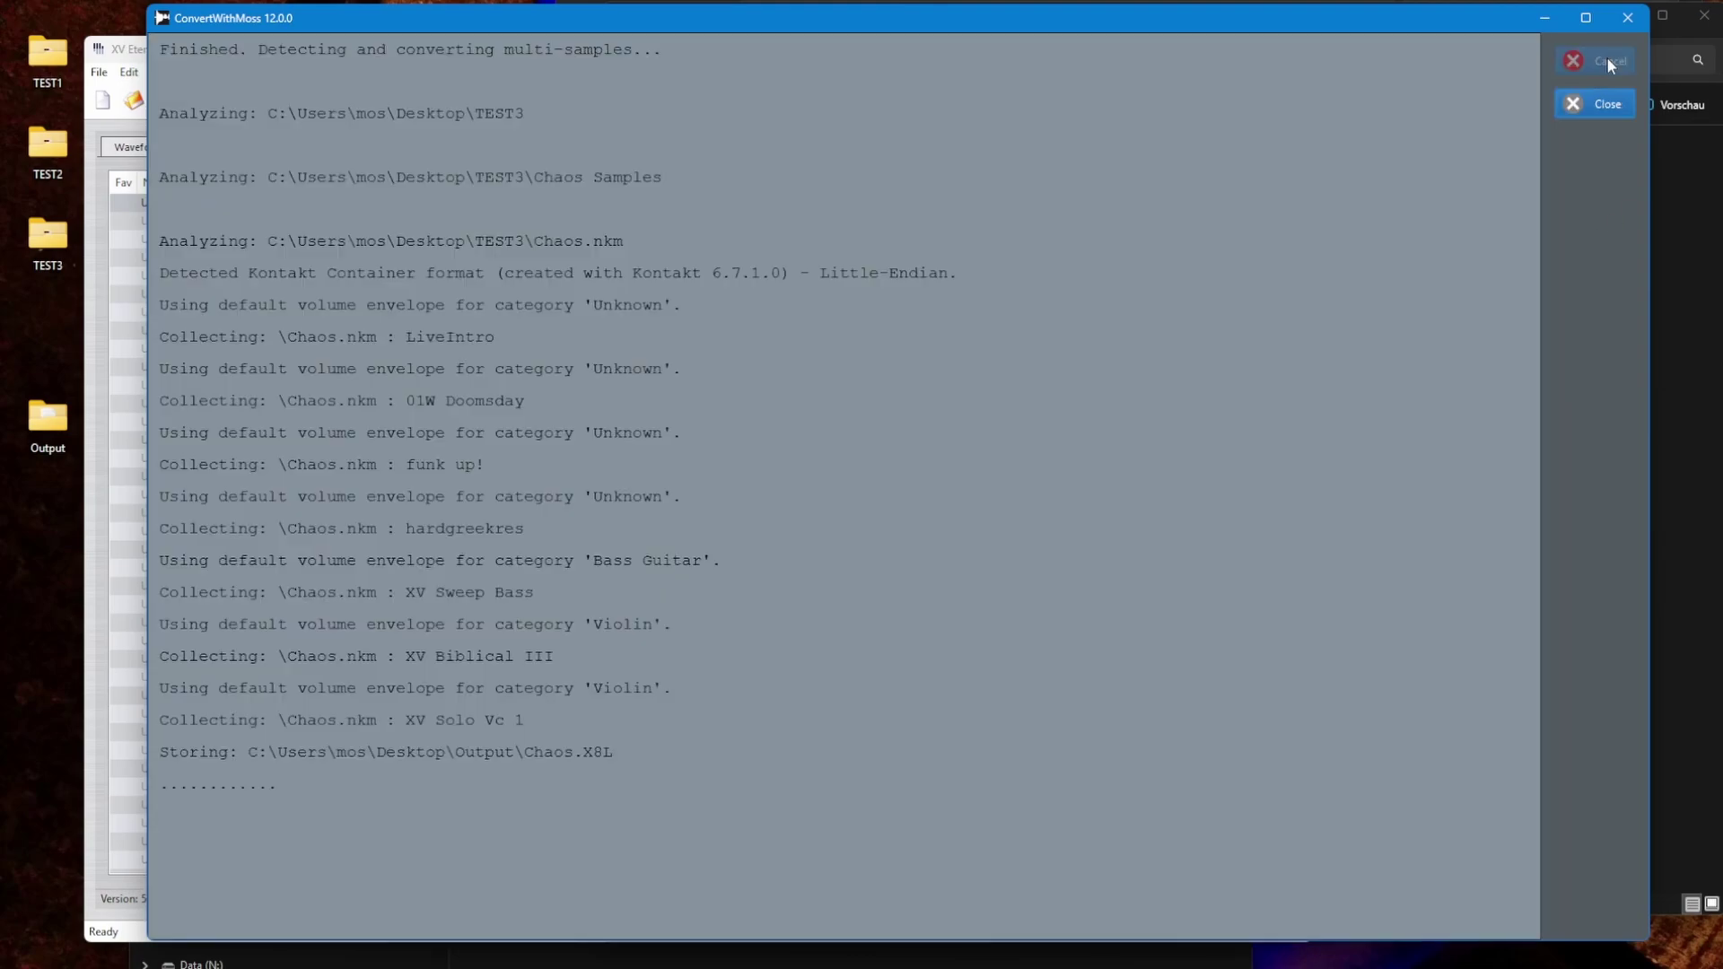
left_click(1598, 106)
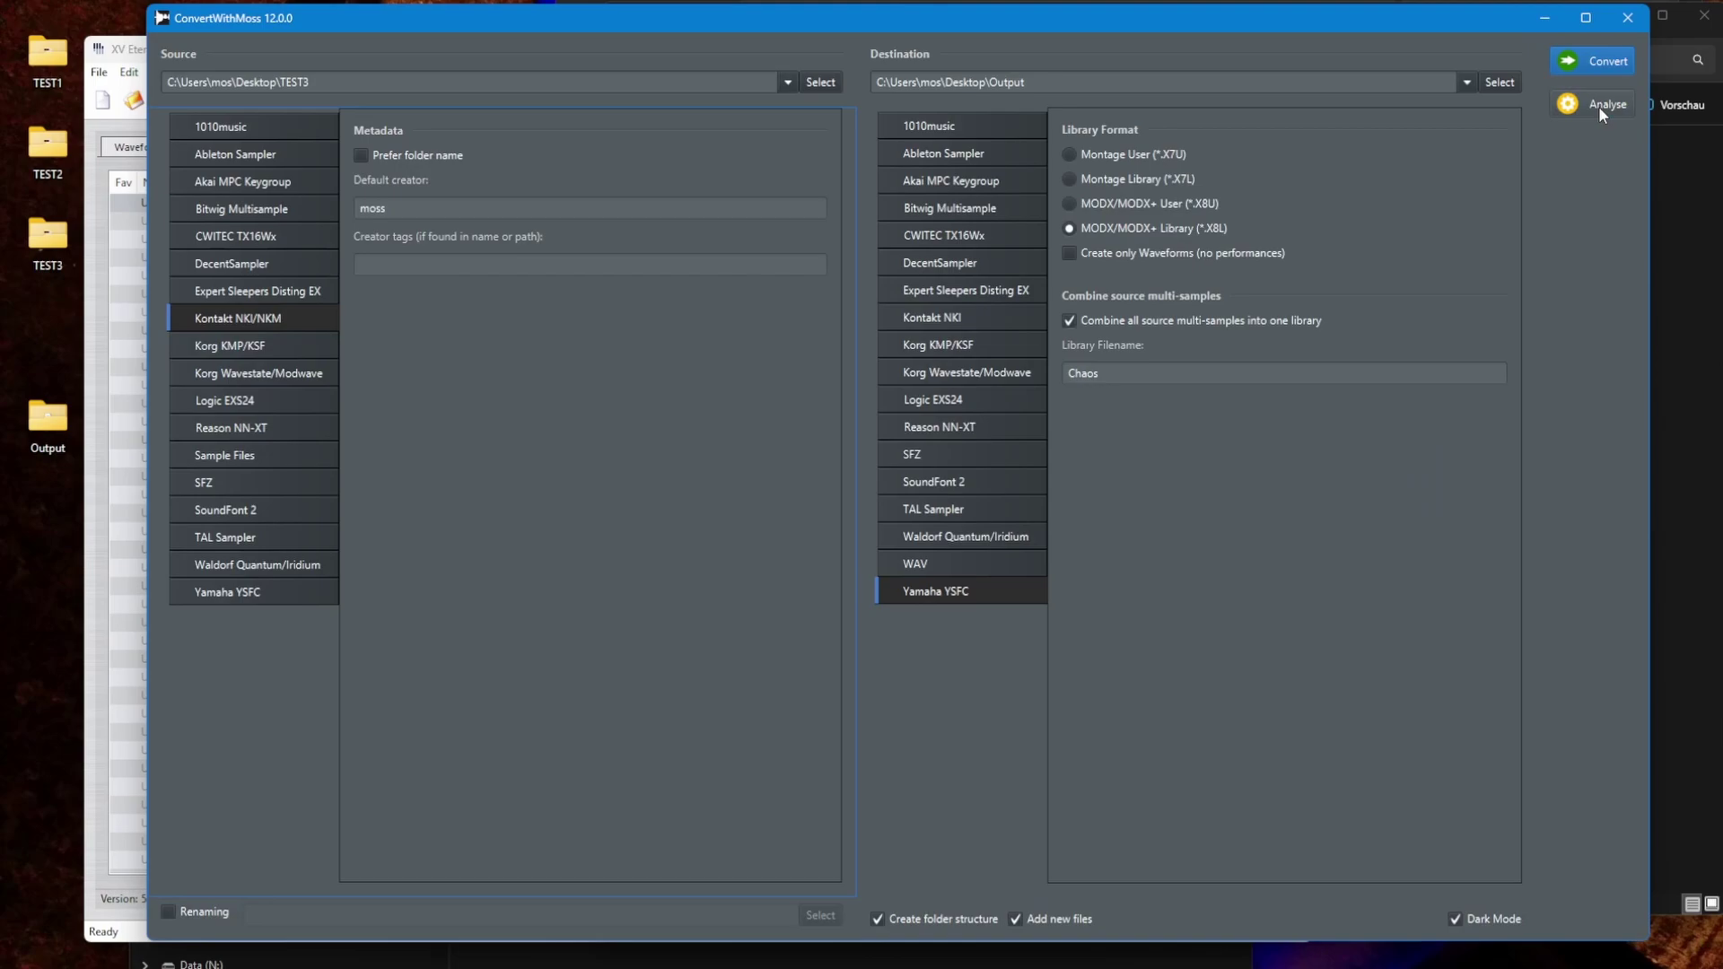
left_click(1544, 19)
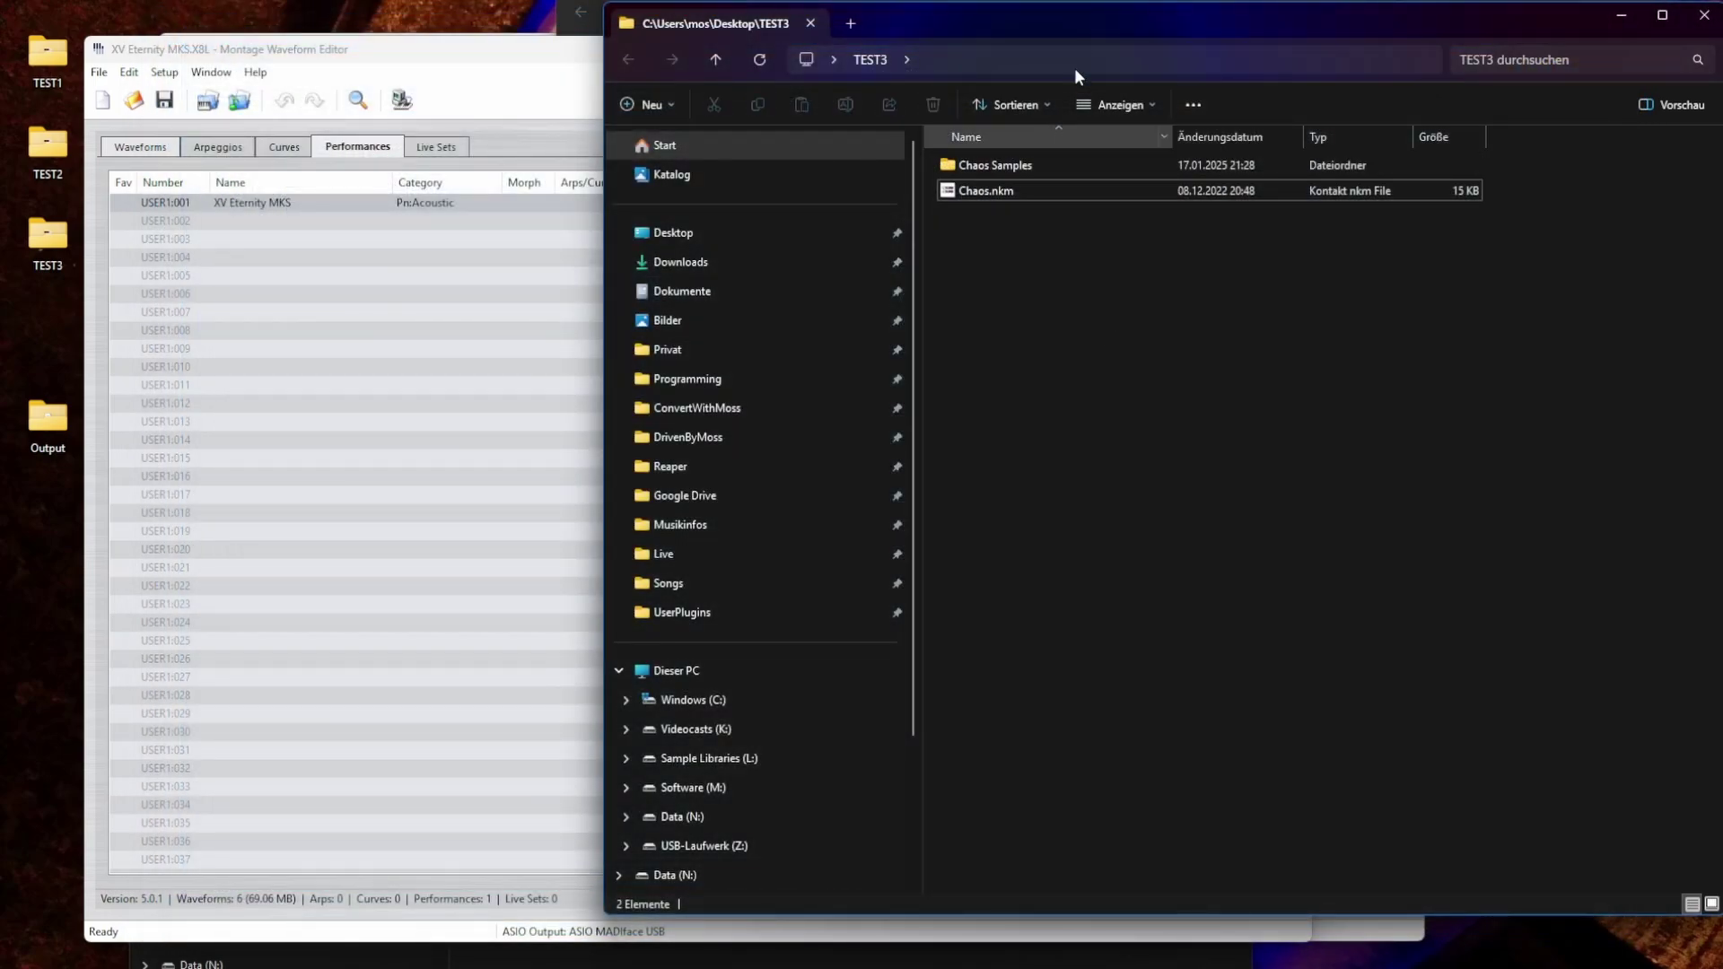
Load Chaos.X8L from the Output folder into the Waveform Editor.
key("alt+Tab")
left_click(938, 114)
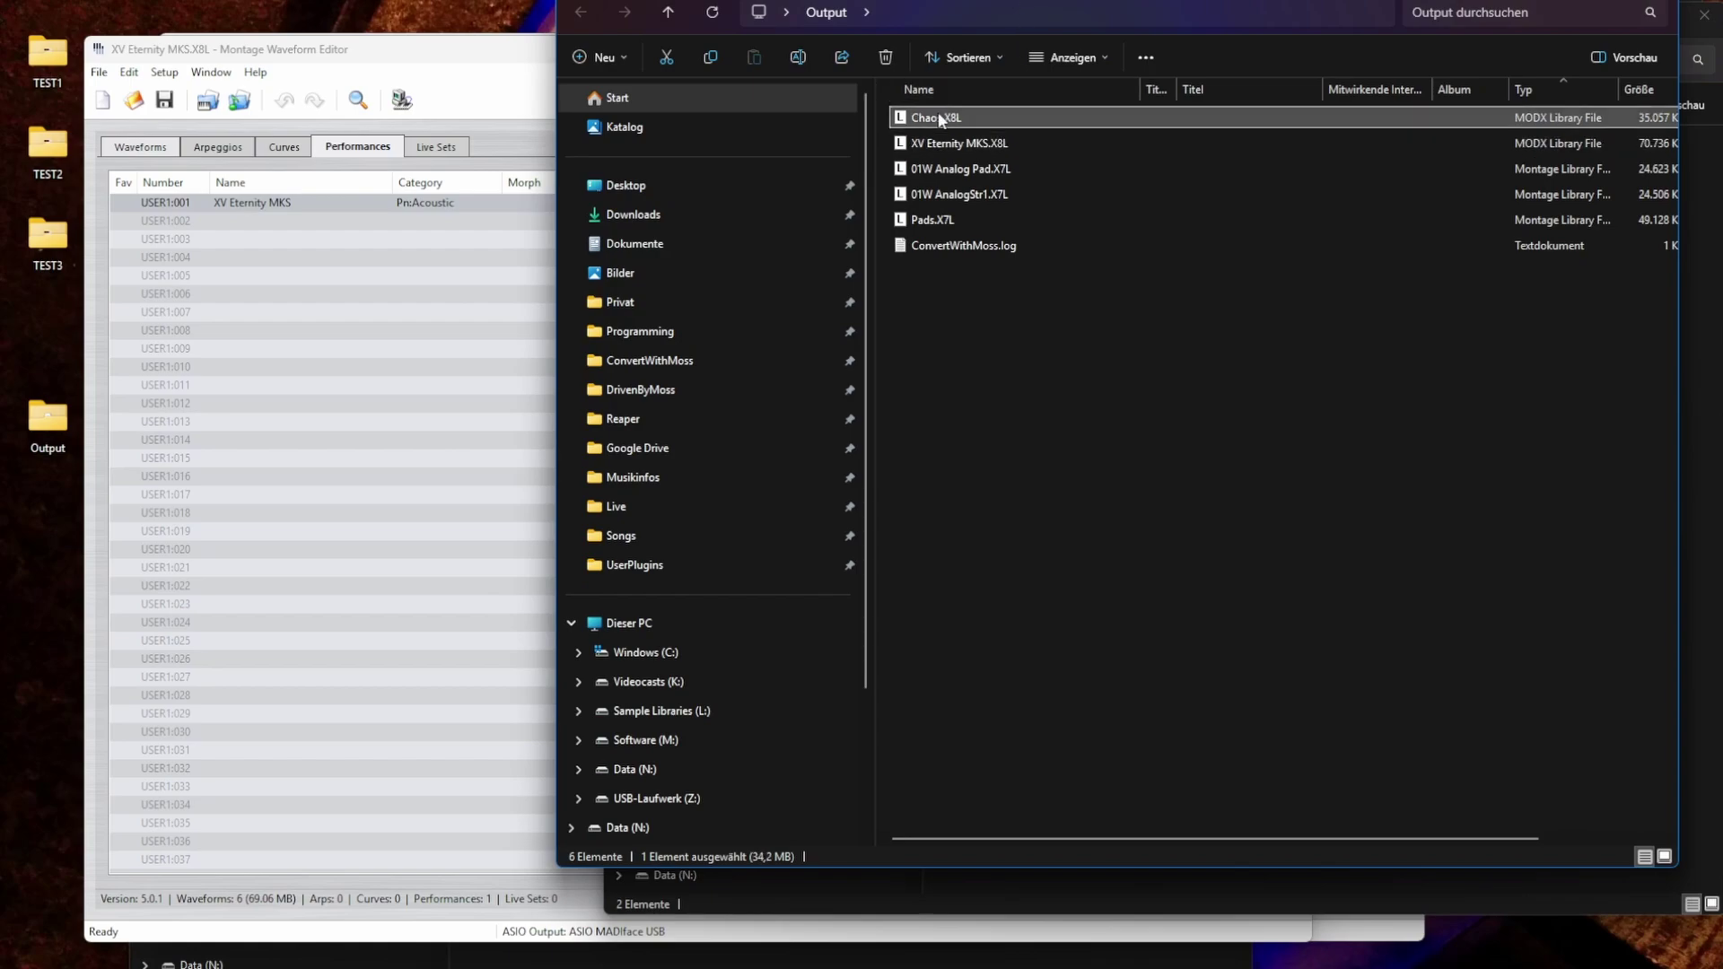
left_click_drag(938, 113, 385, 421)
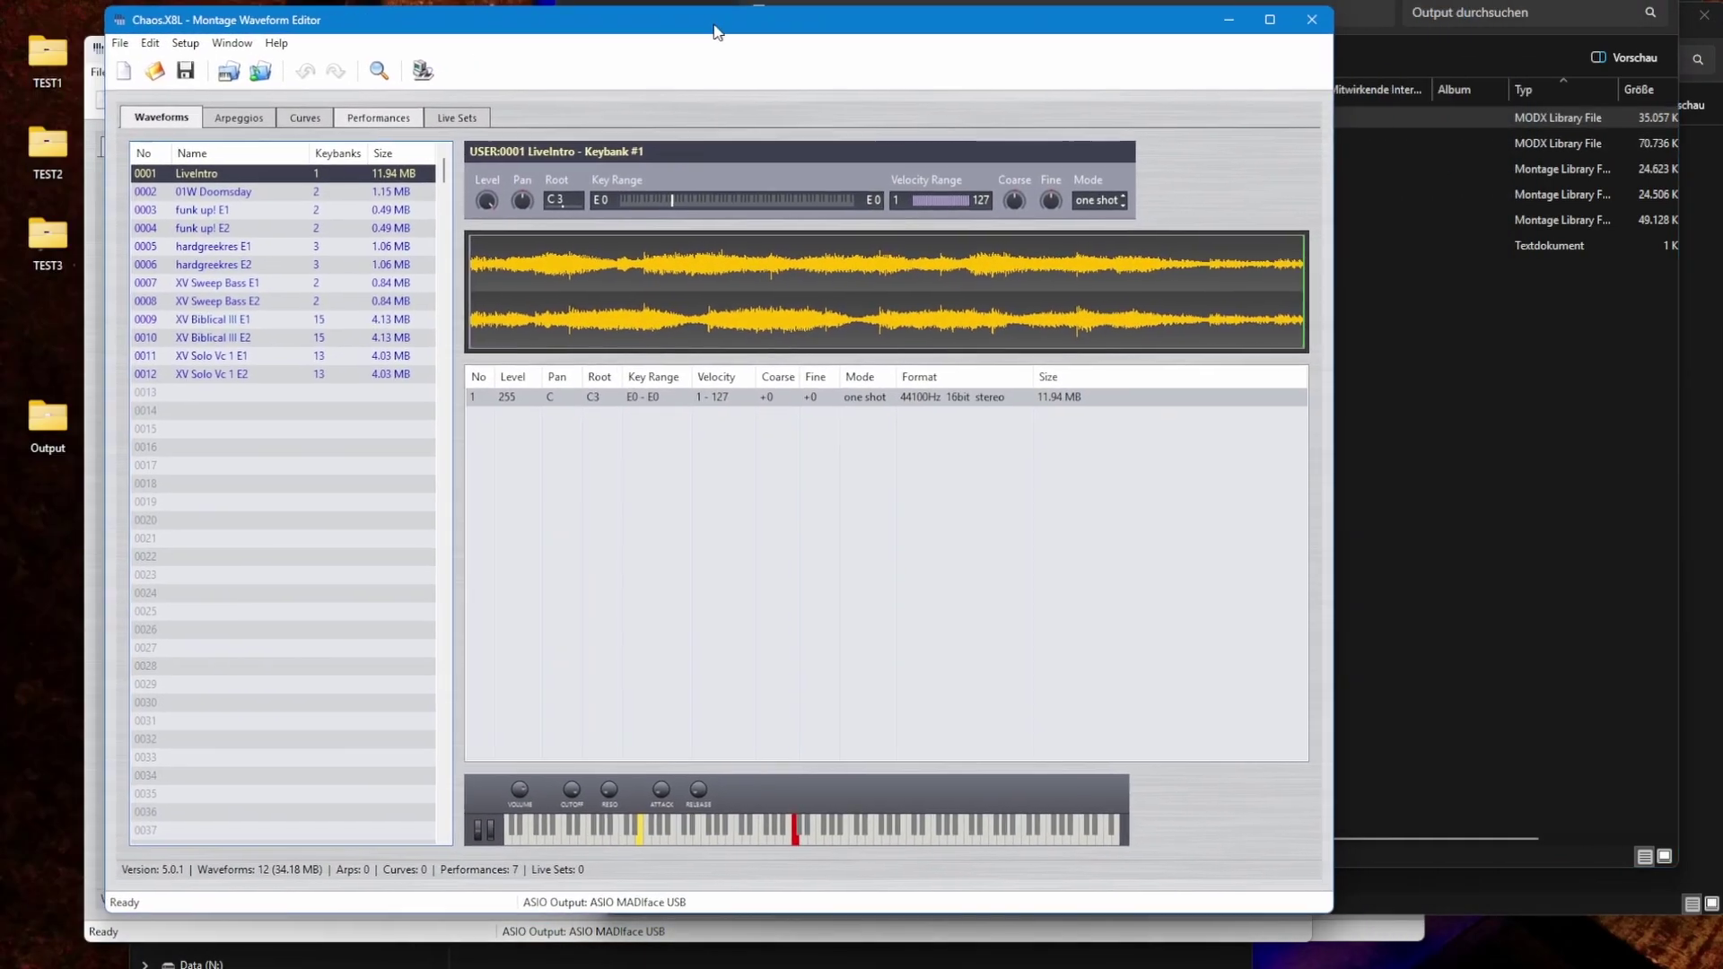
left_click_drag(691, 35, 651, 33)
Inspect the funk up!, hardgreekres and XV Sweep Bass E1/E2 waveforms.
left_click(161, 210)
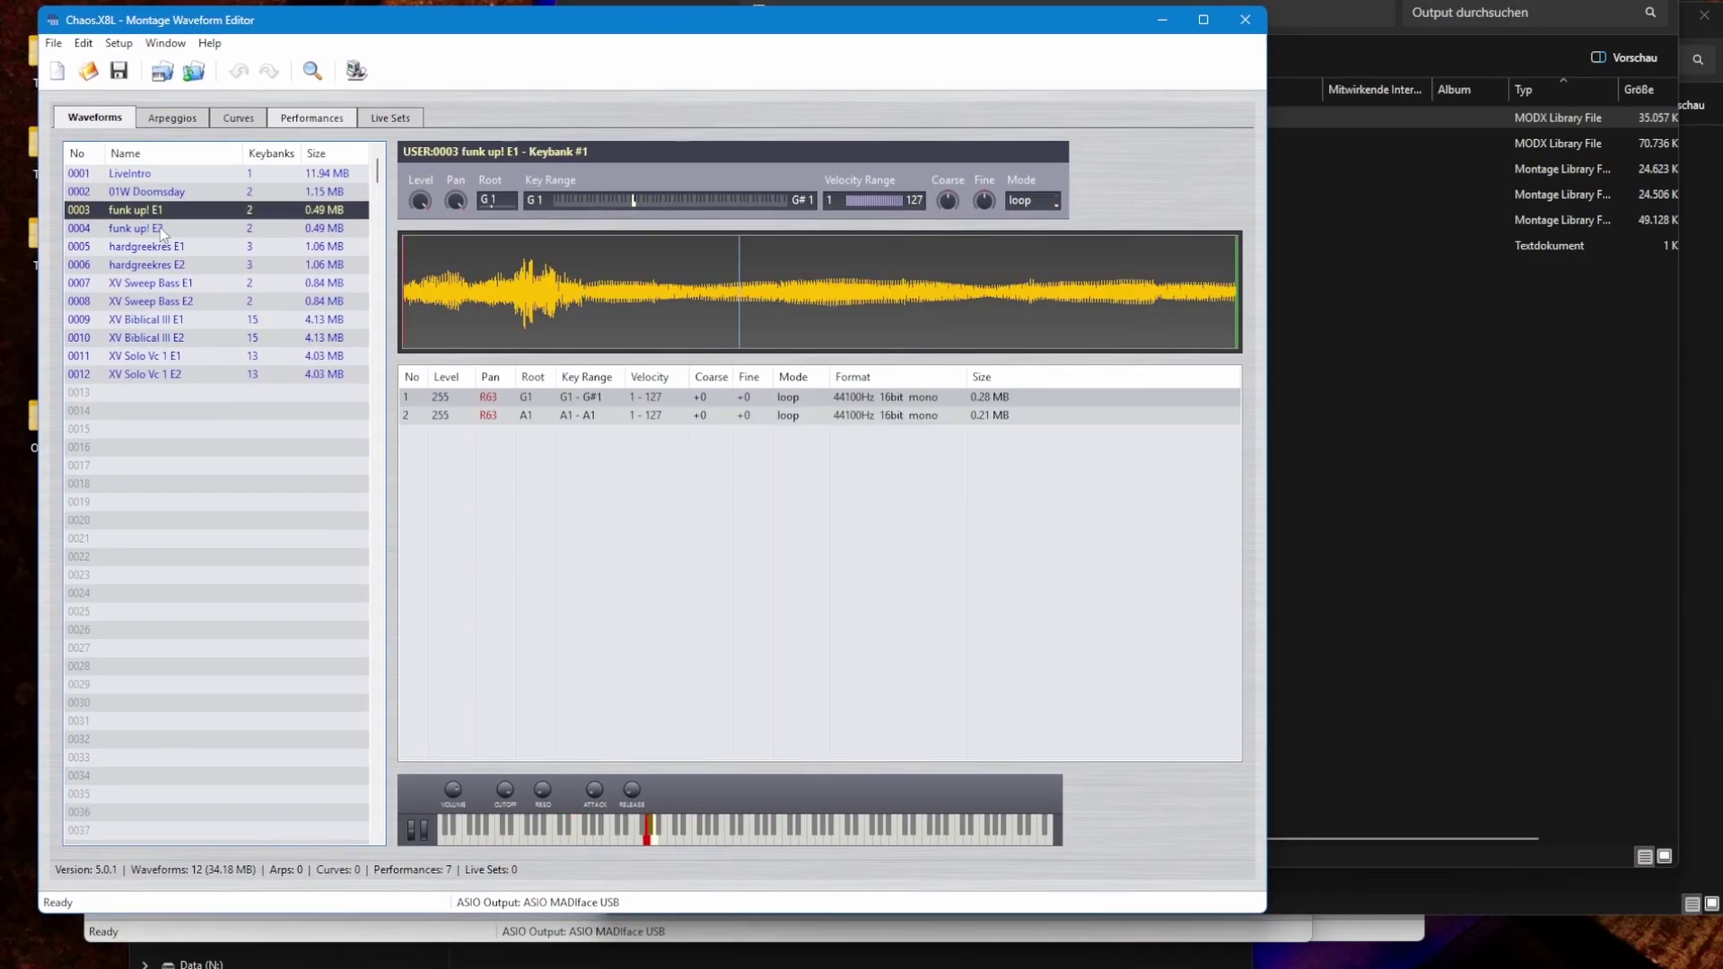
left_click(166, 228)
left_click(196, 246)
left_click(195, 265)
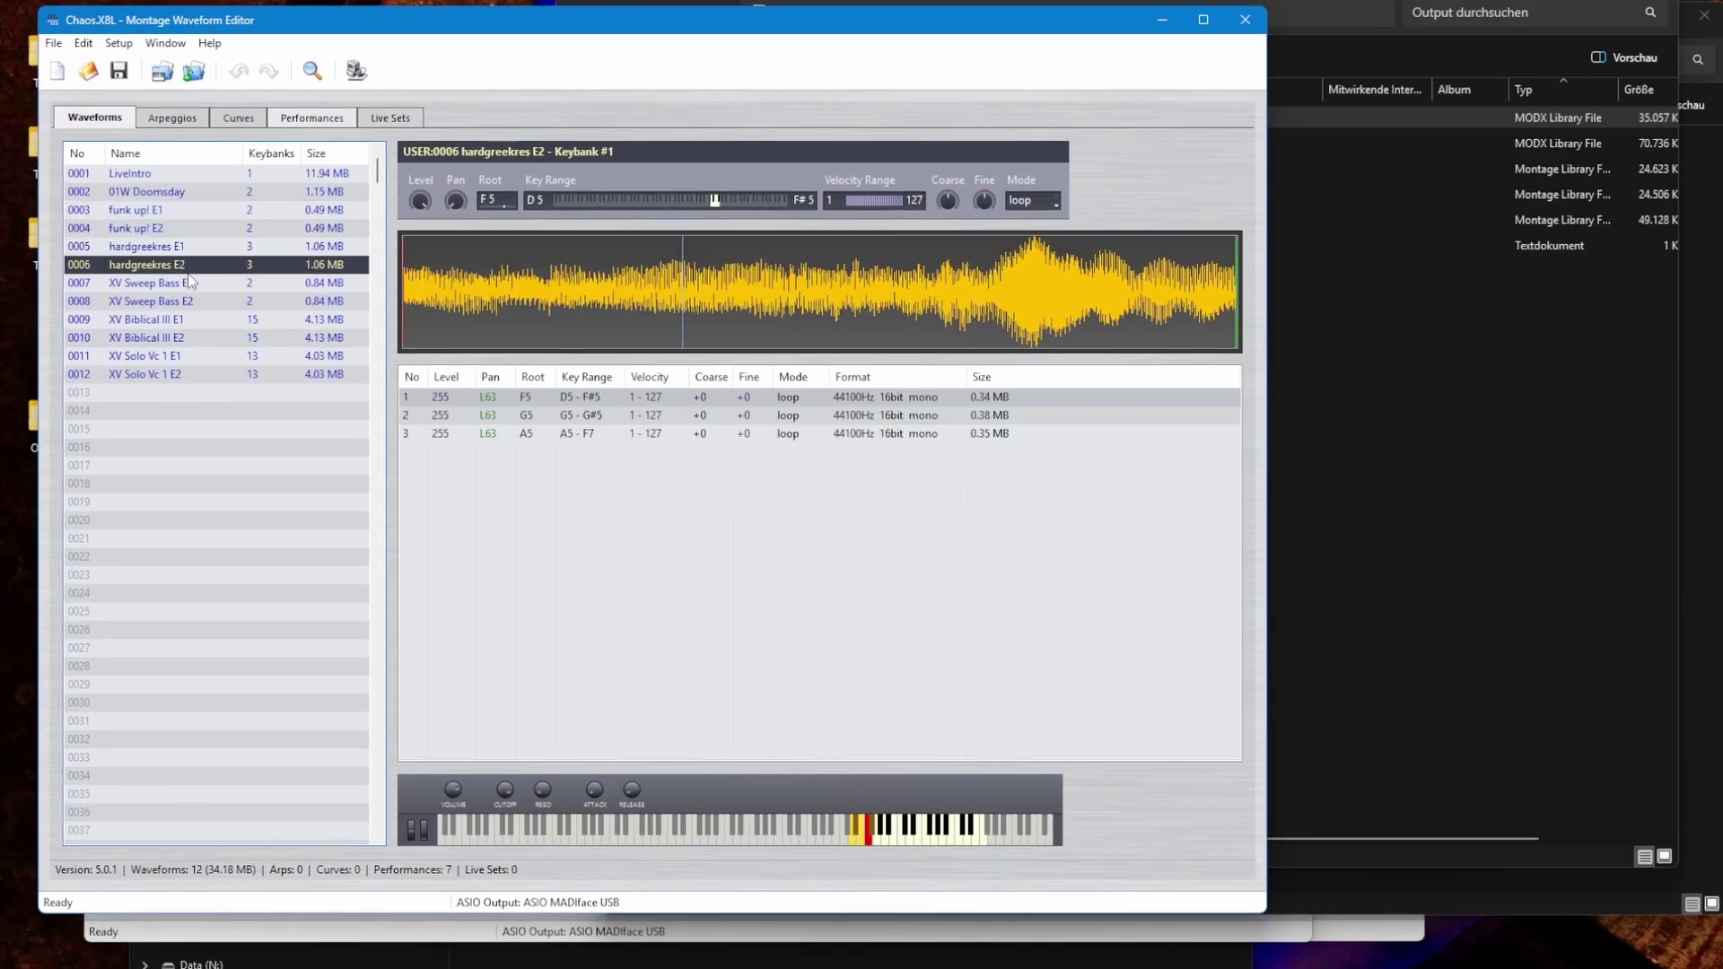
left_click(189, 282)
left_click(192, 301)
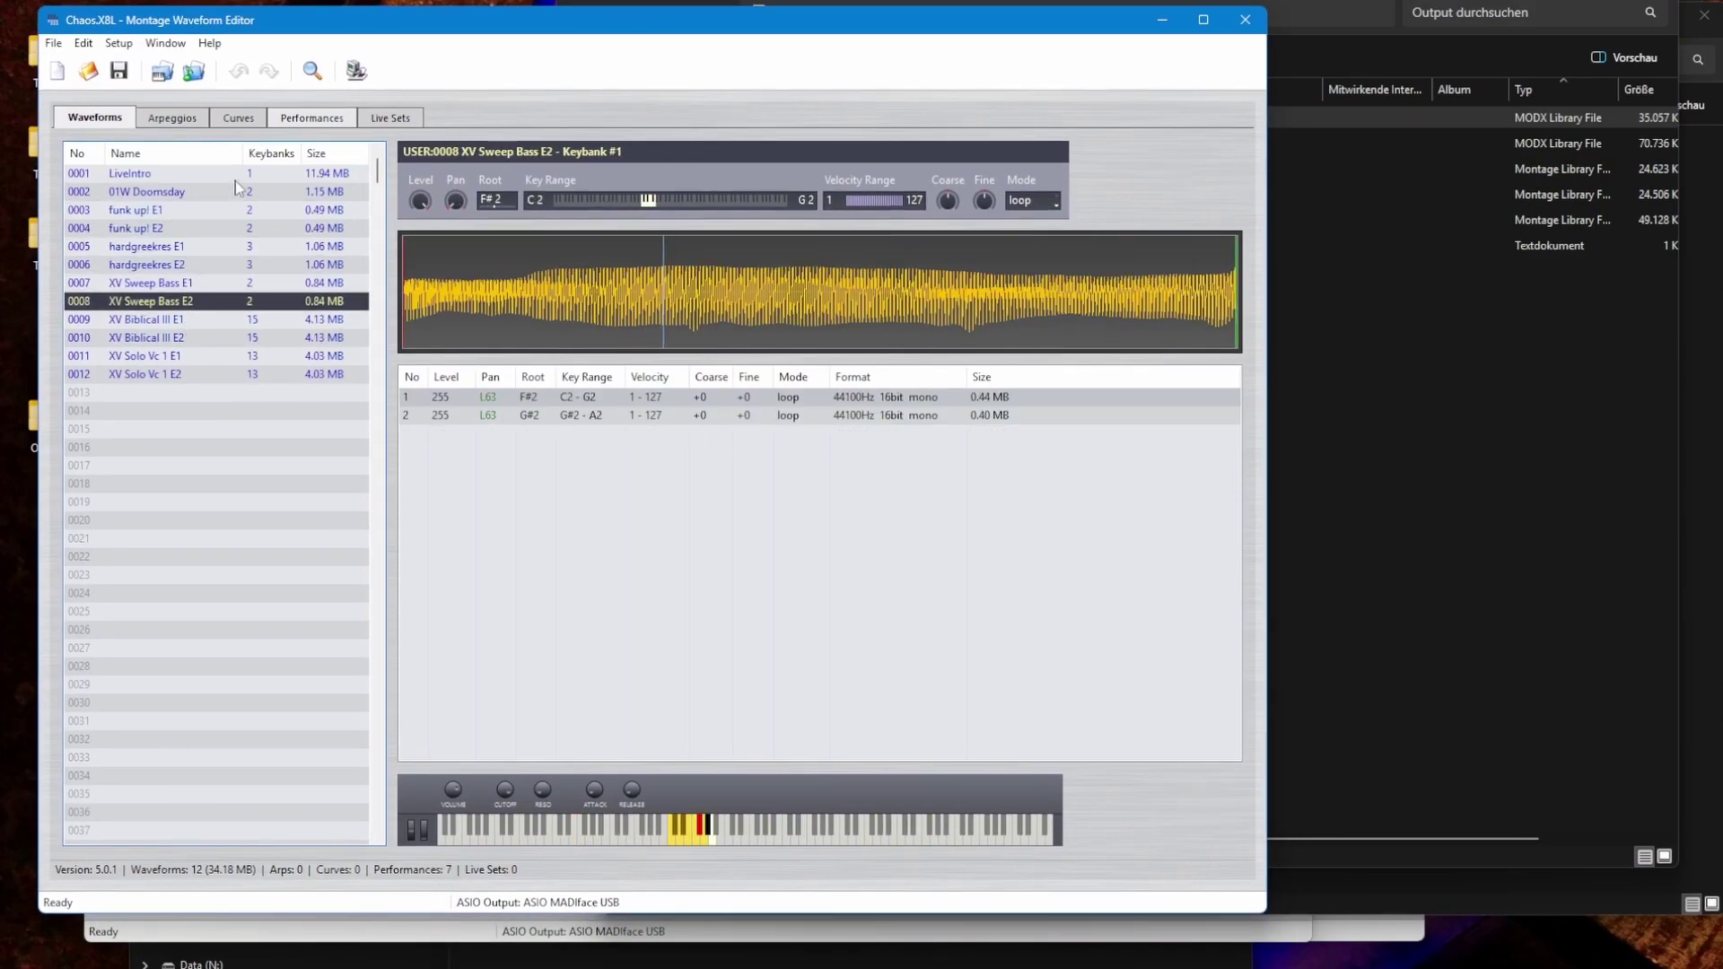
Browse the seven Chaos performances, including 01W Doomsday and LiveIntro.
left_click(312, 119)
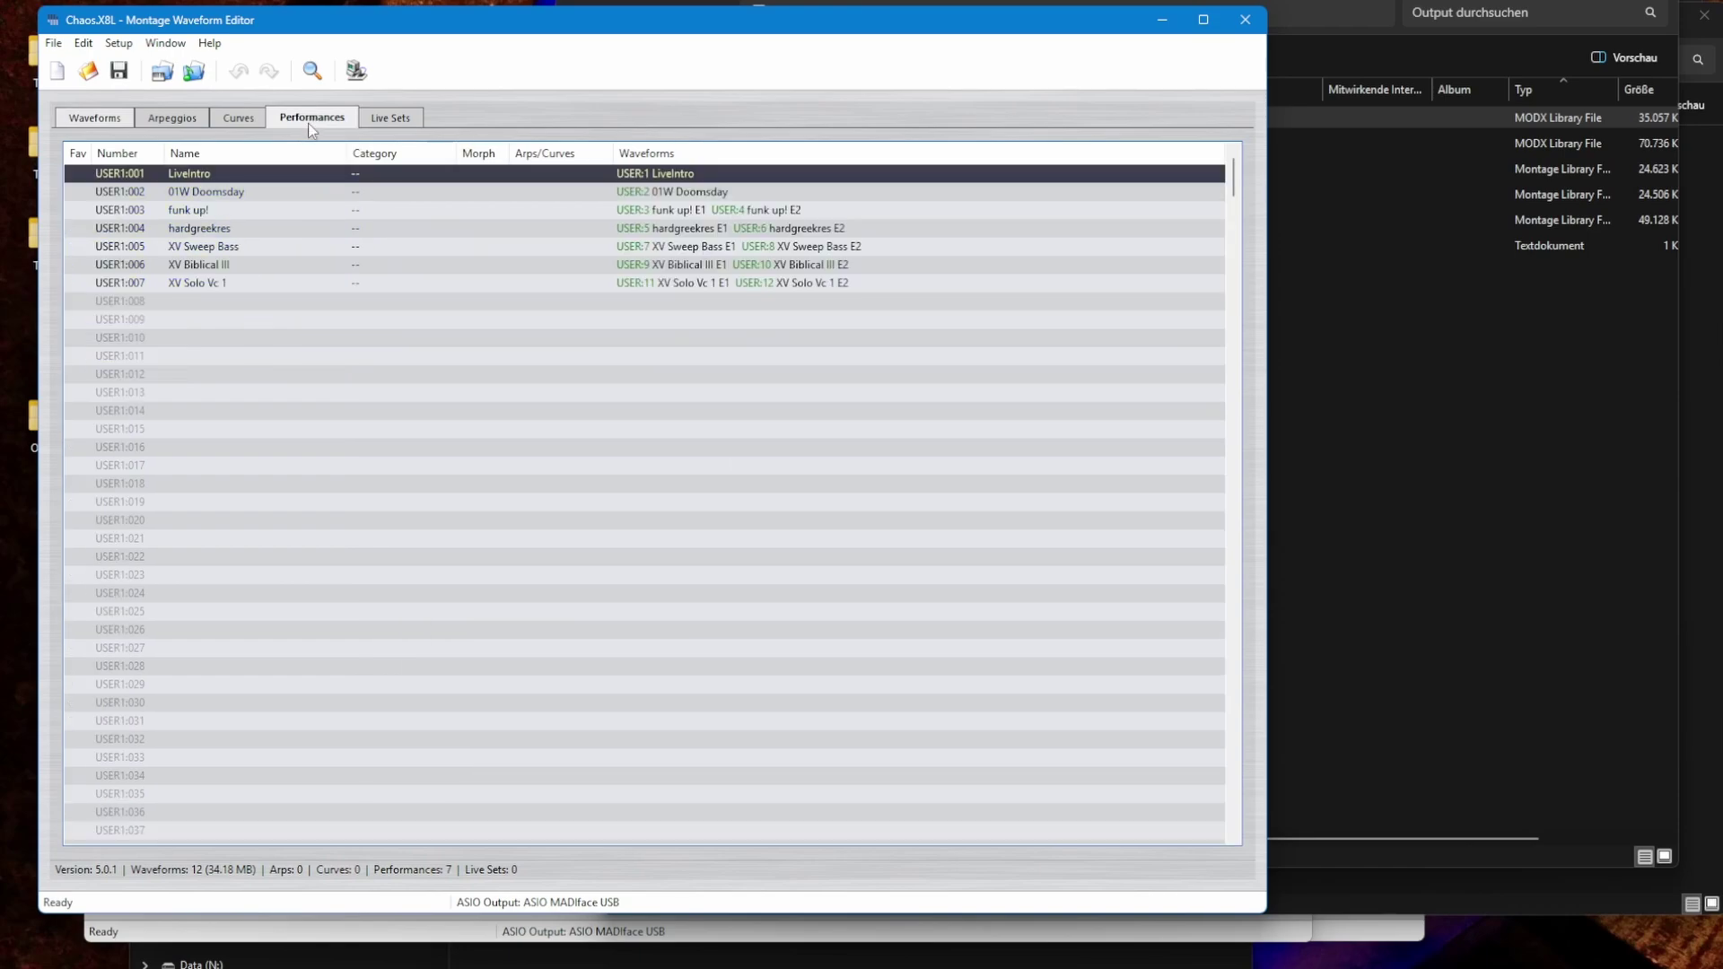
left_click(99, 117)
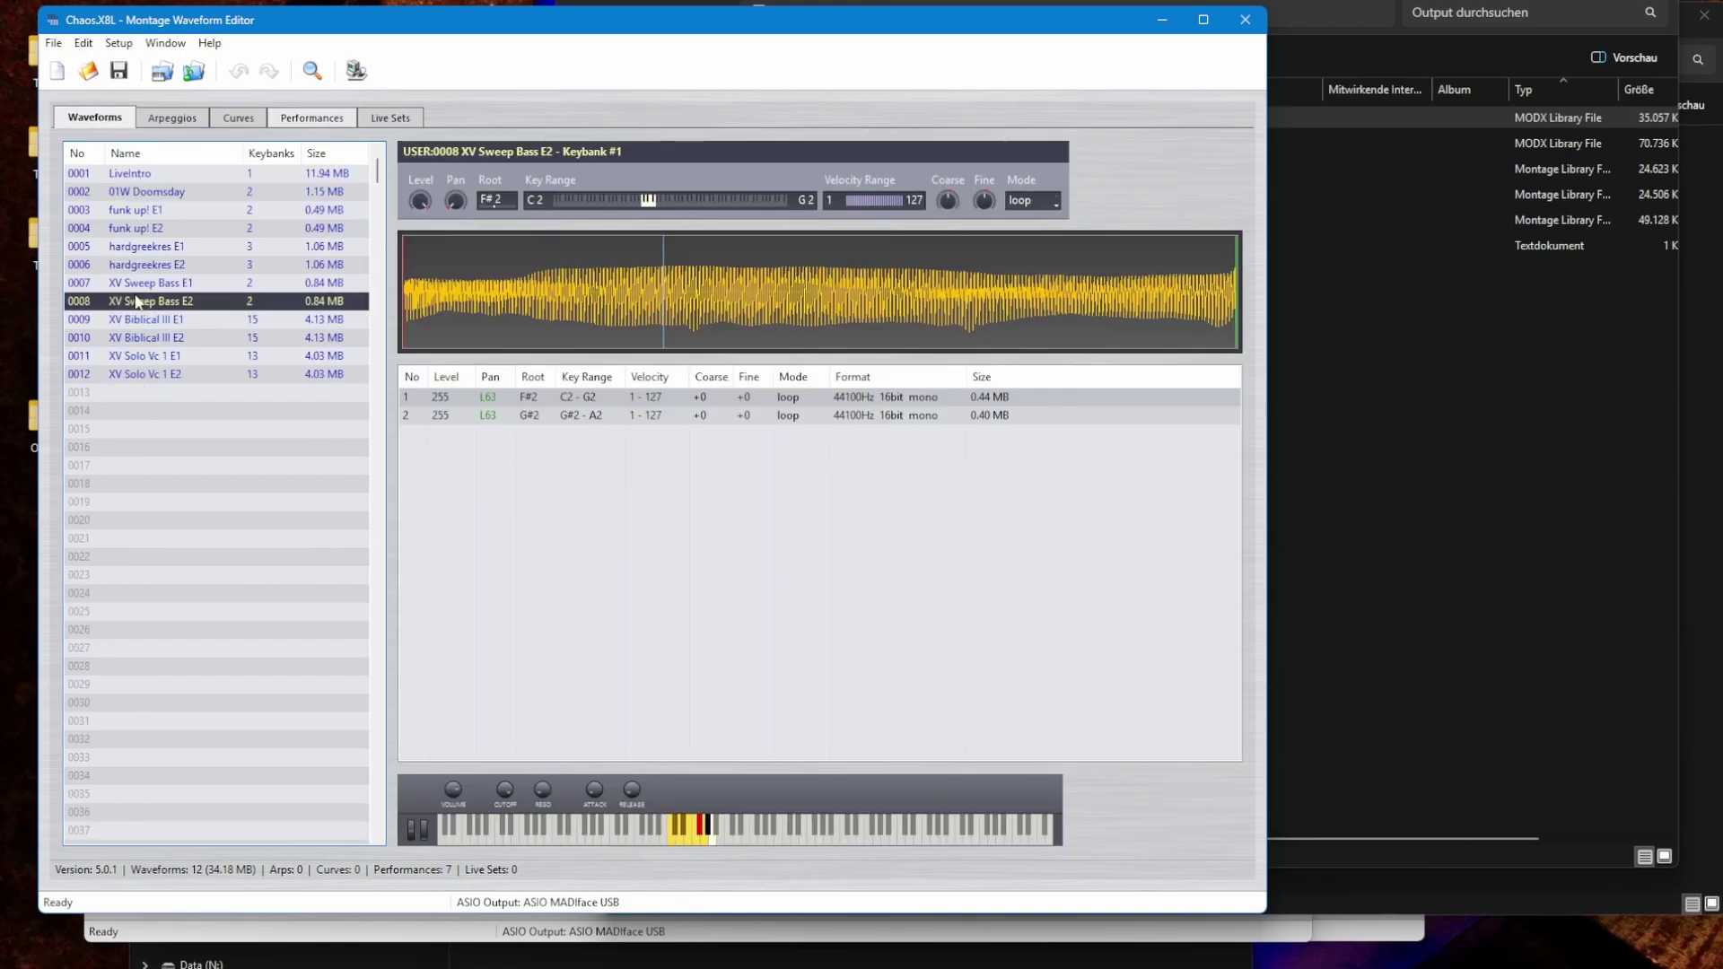
left_click(328, 116)
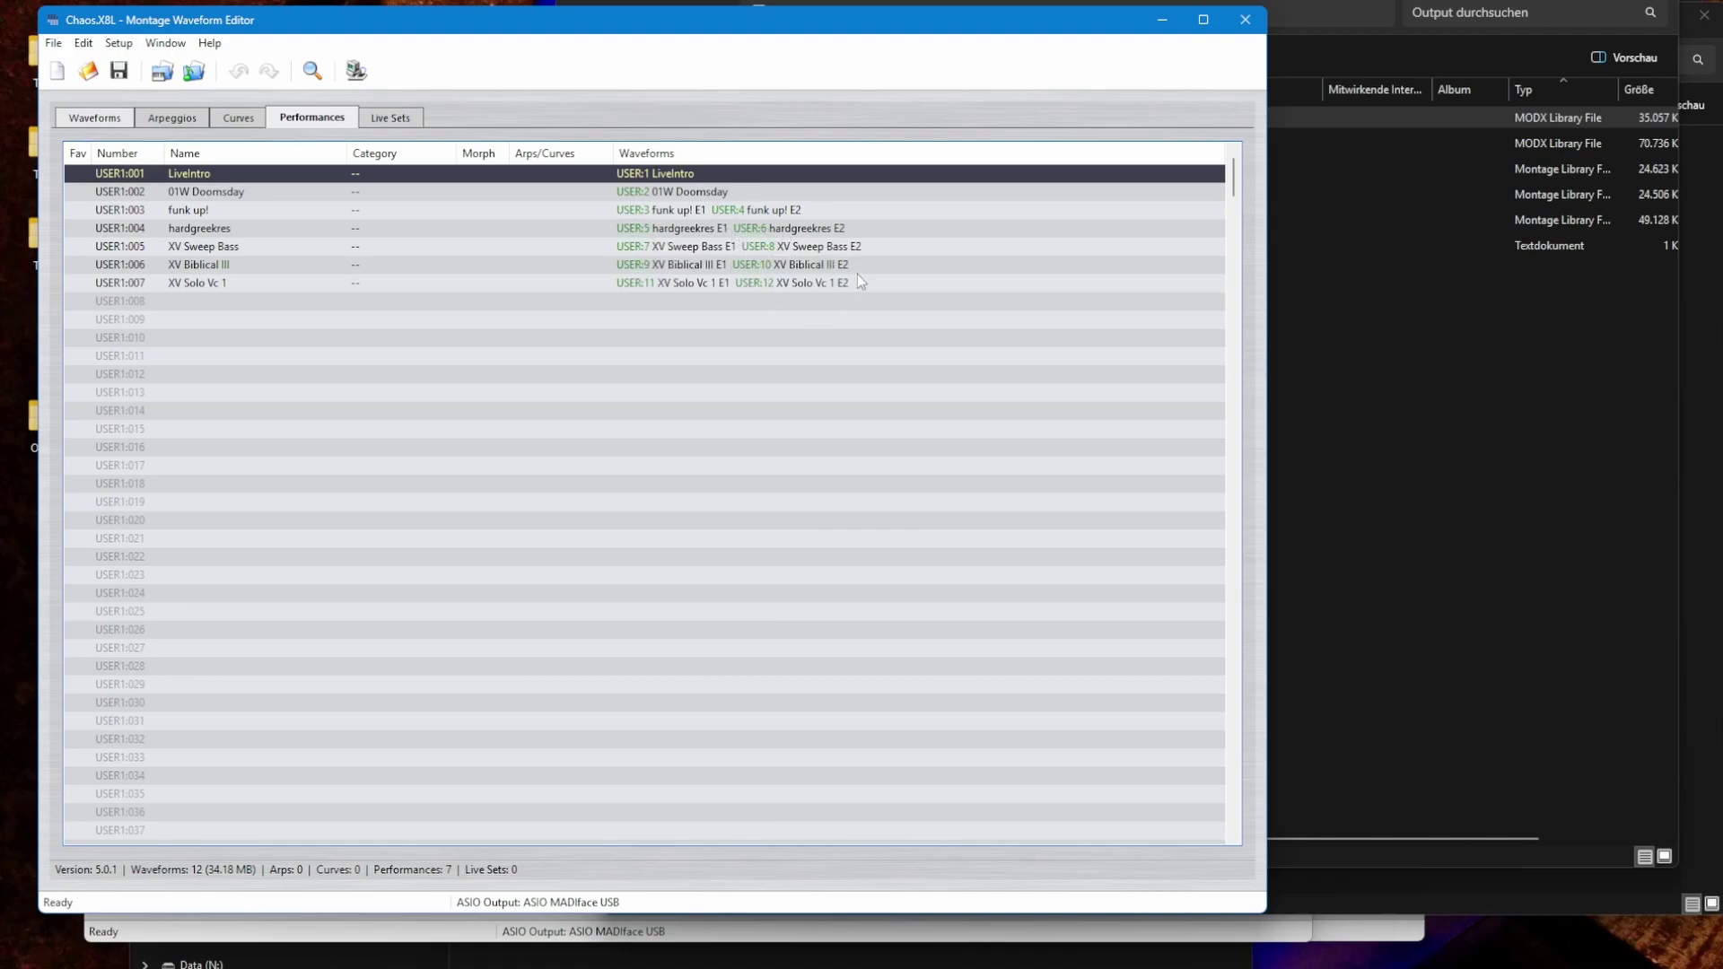
left_click(287, 193)
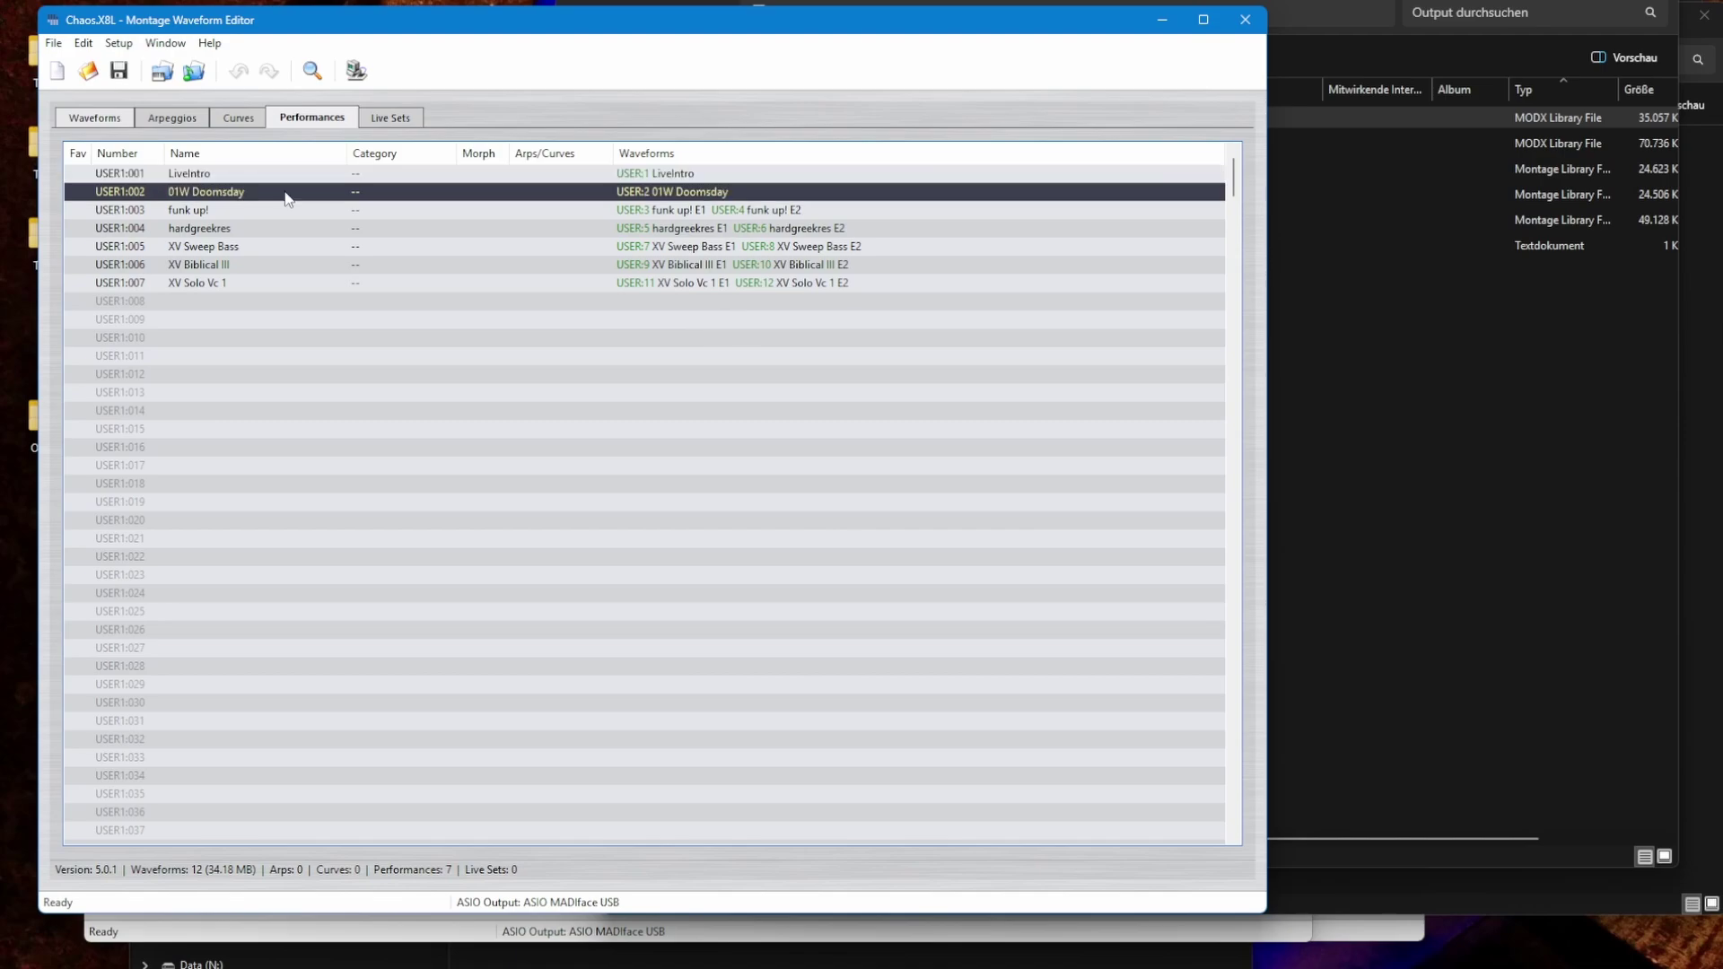
left_click(273, 174)
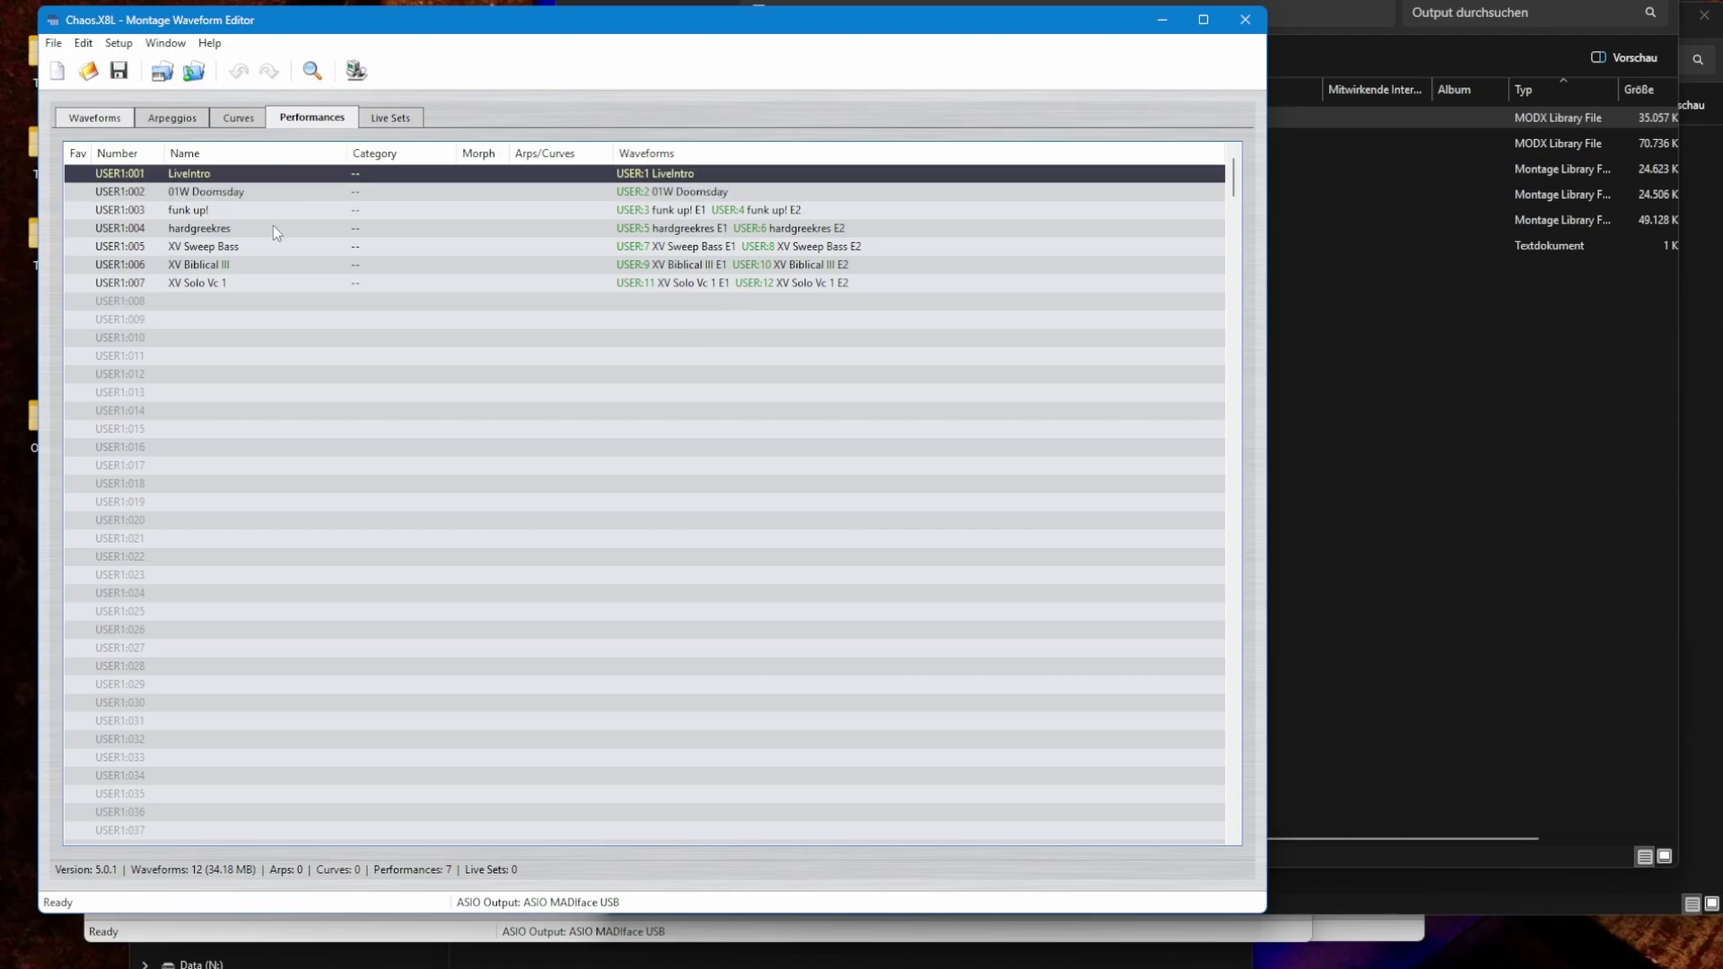